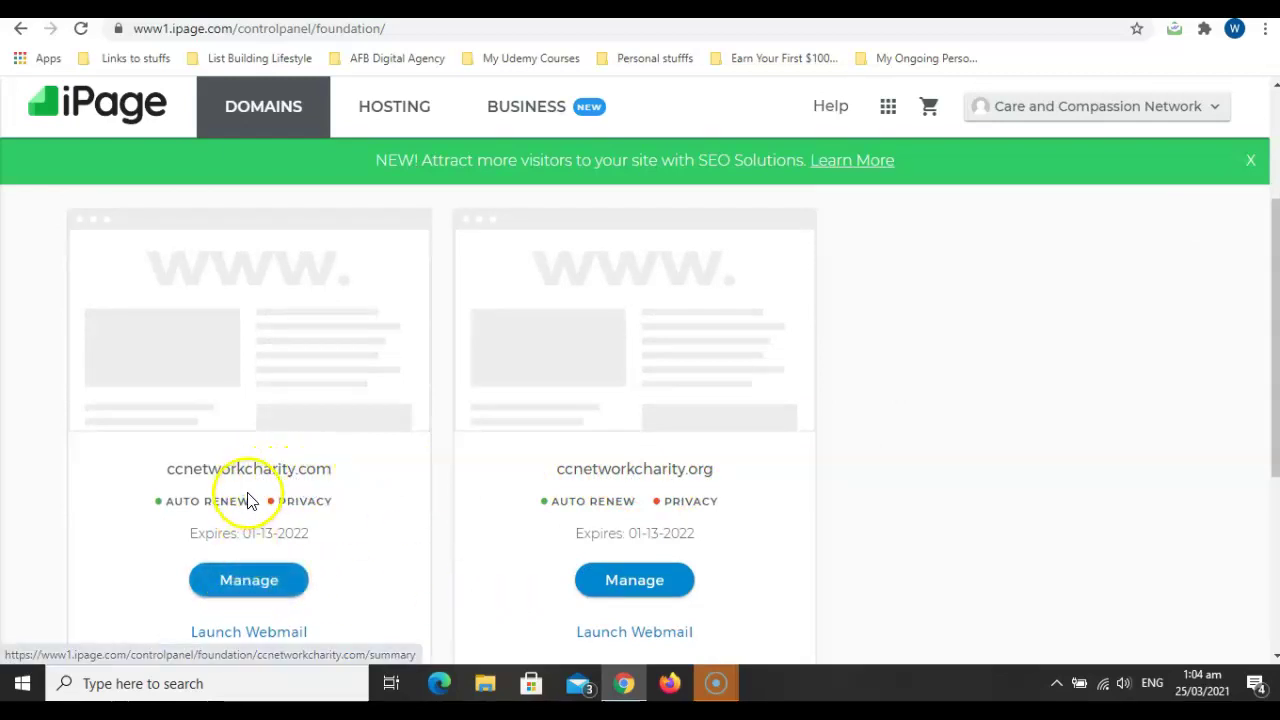
Open email management for ccnetworkcharity.com and scroll to its mailbox list.
click(243, 632)
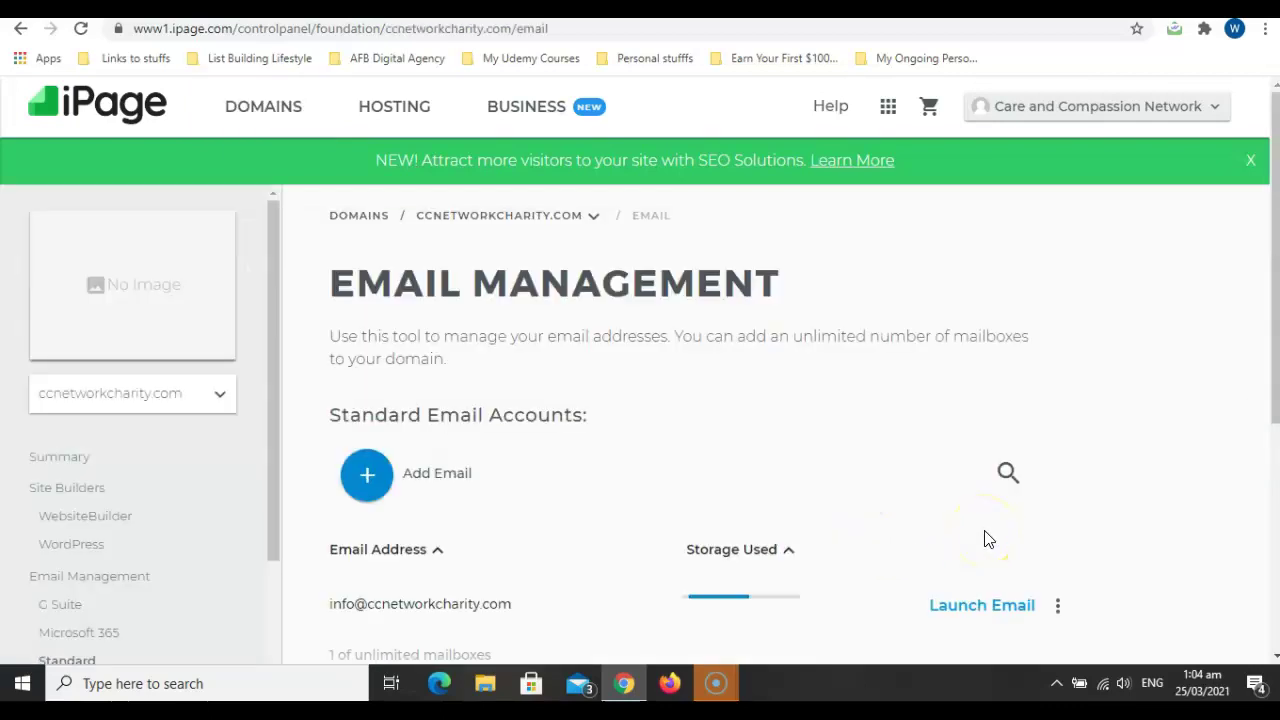
click(736, 474)
scroll(736, 474, down, 2)
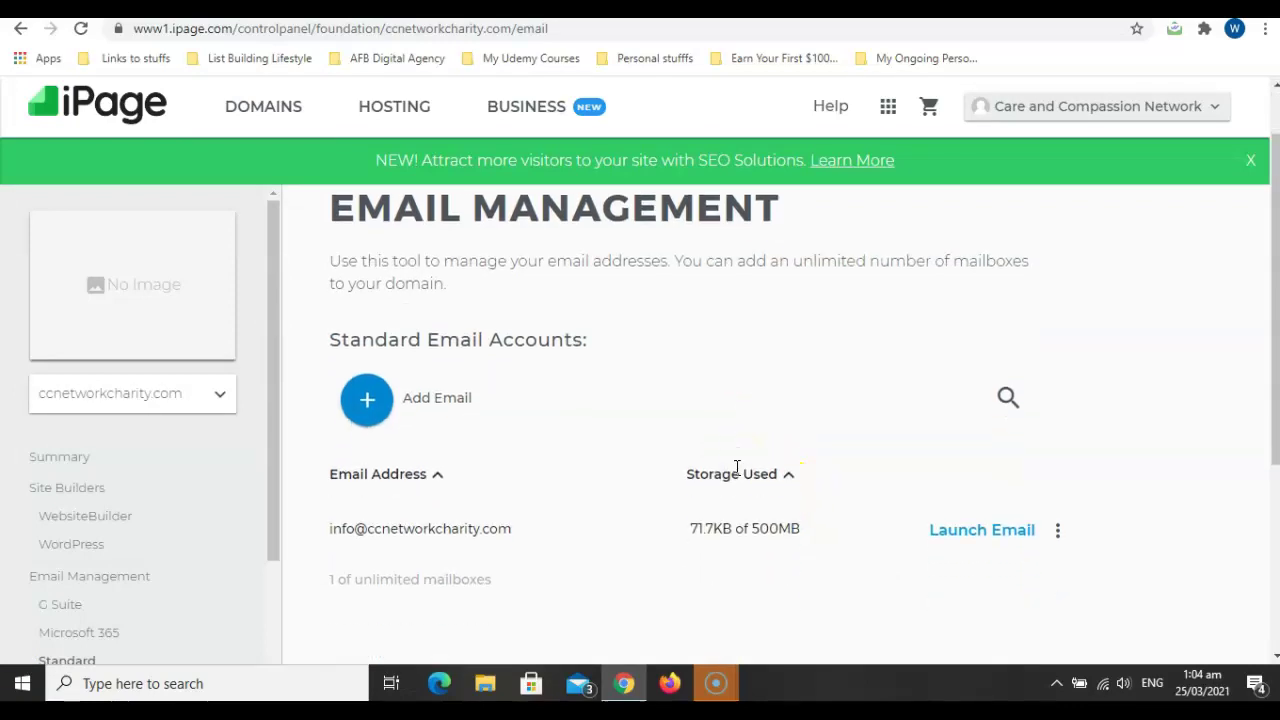
click(631, 450)
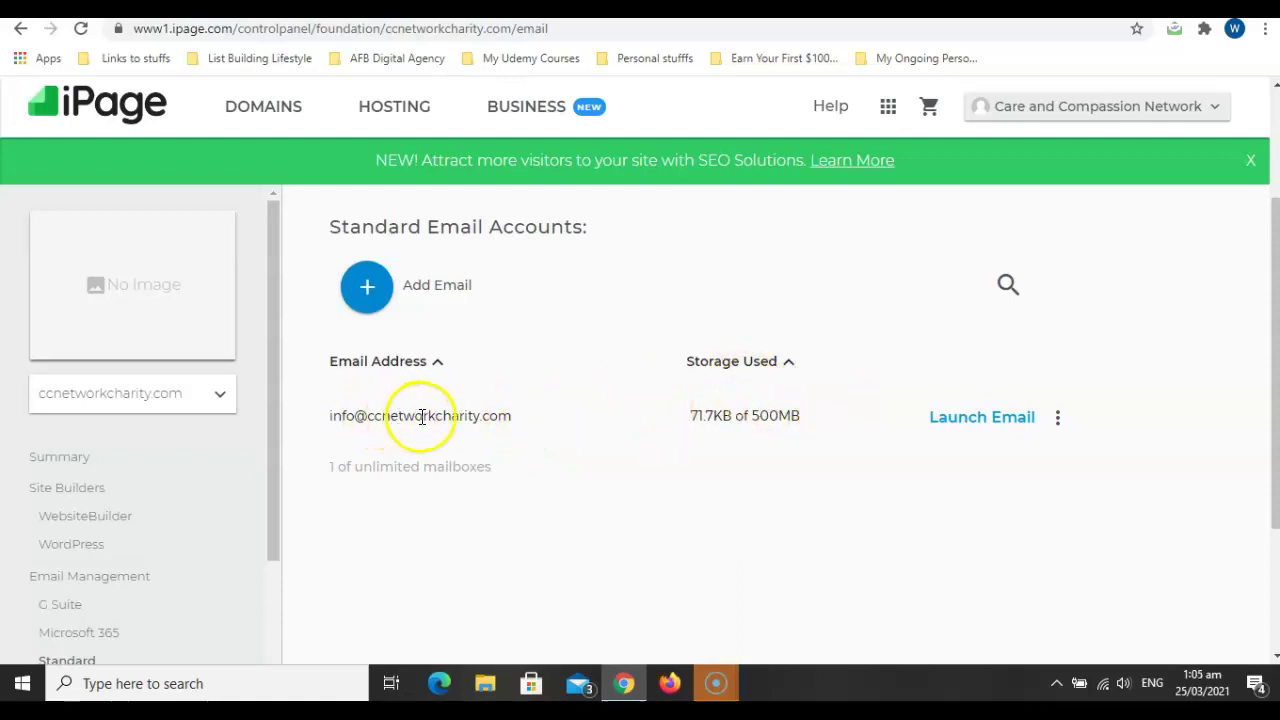
click(1057, 418)
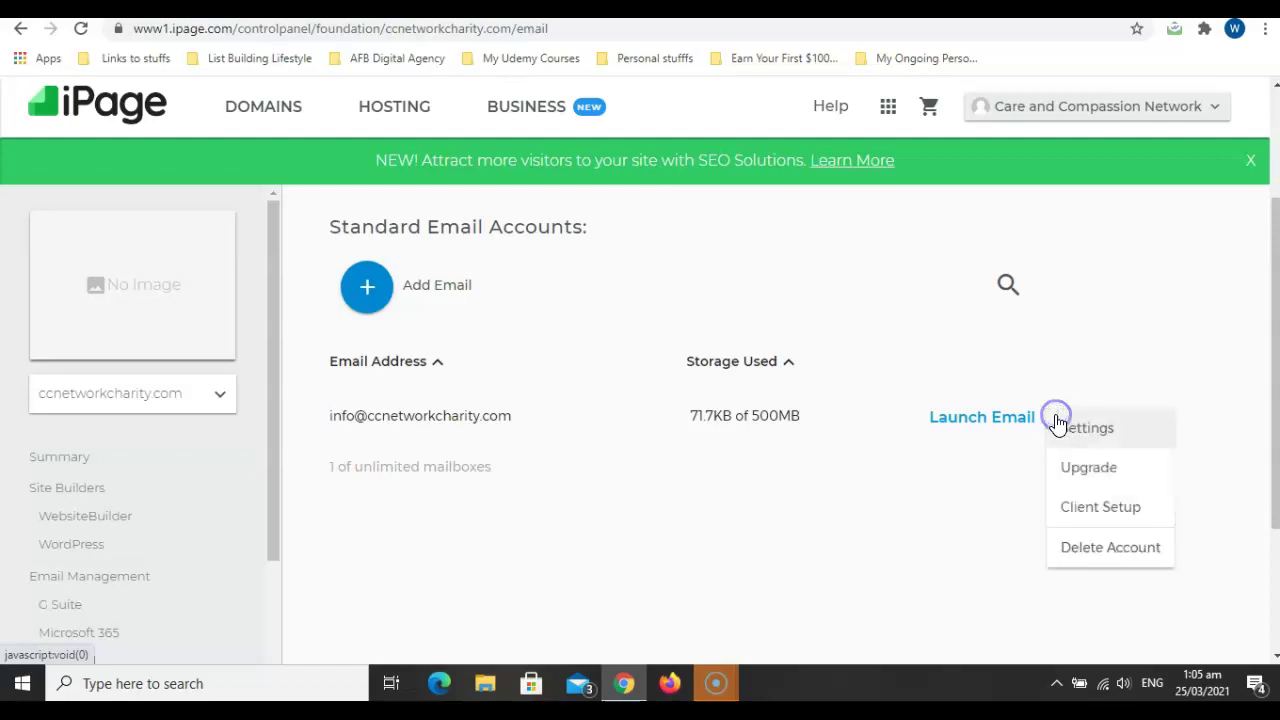
click(1100, 548)
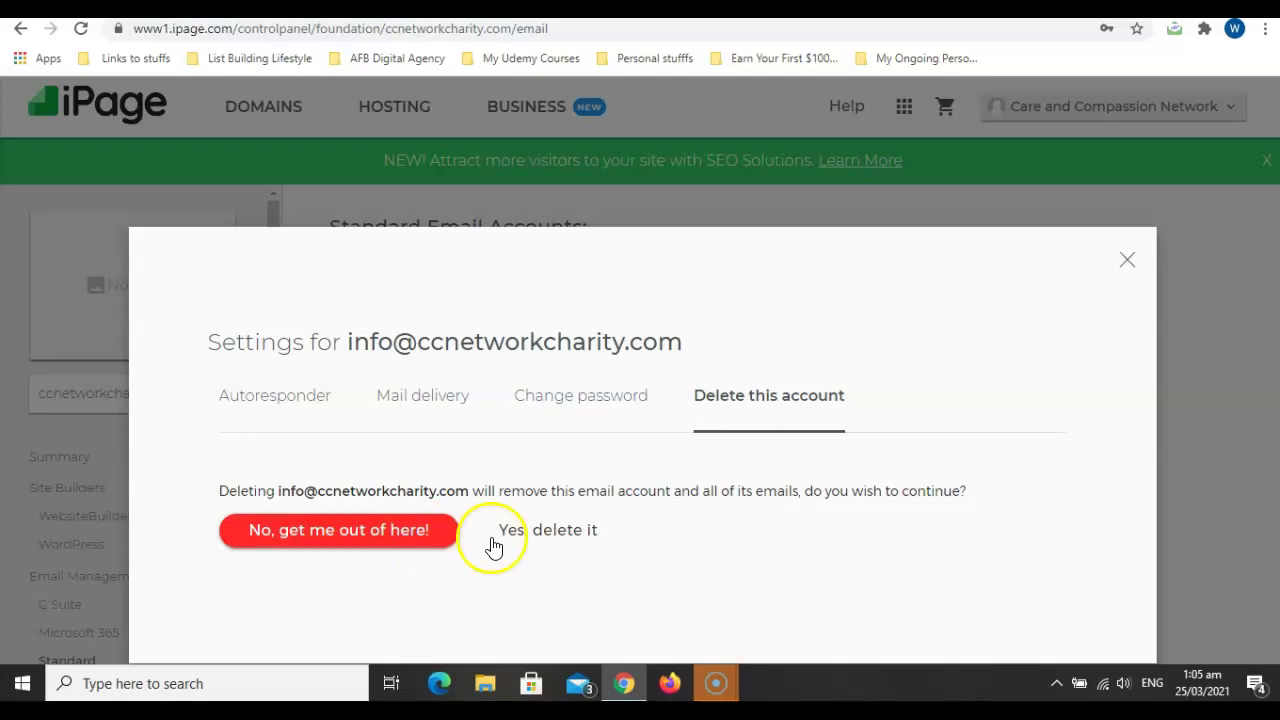
click(557, 545)
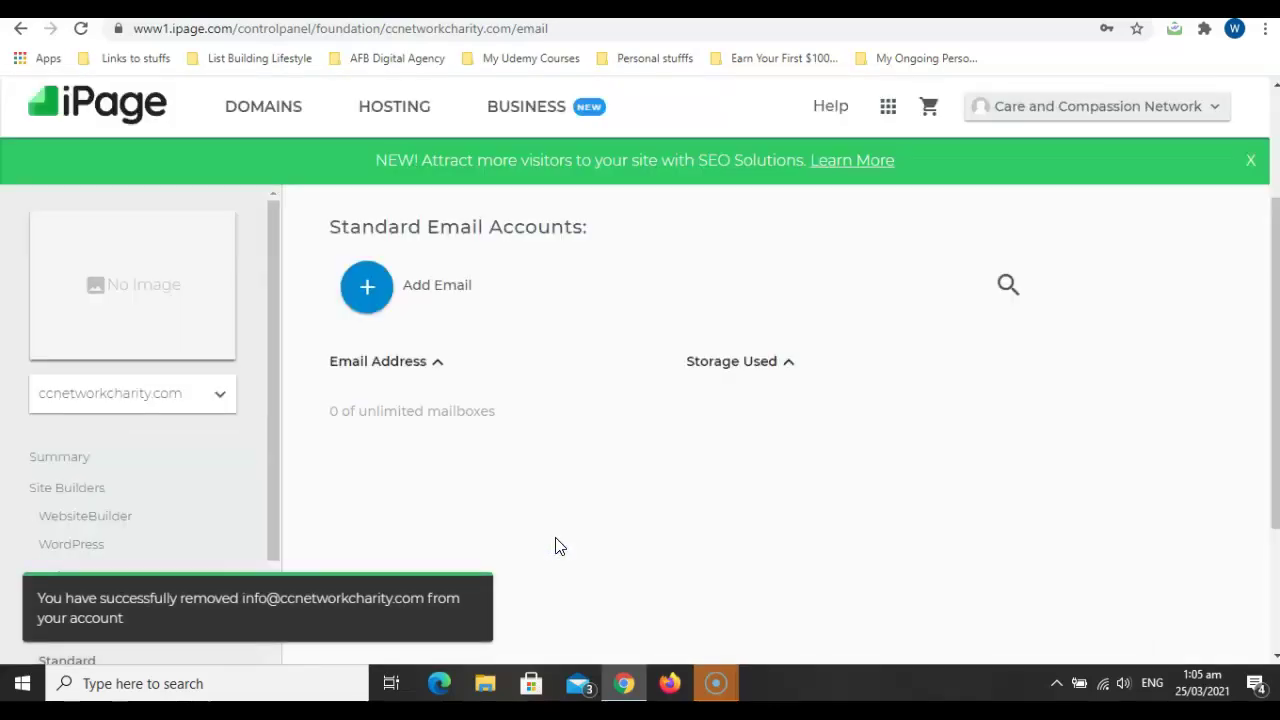
click(421, 286)
In the new mailbox form, replace the autofilled name with 'corporate'.
click(366, 296)
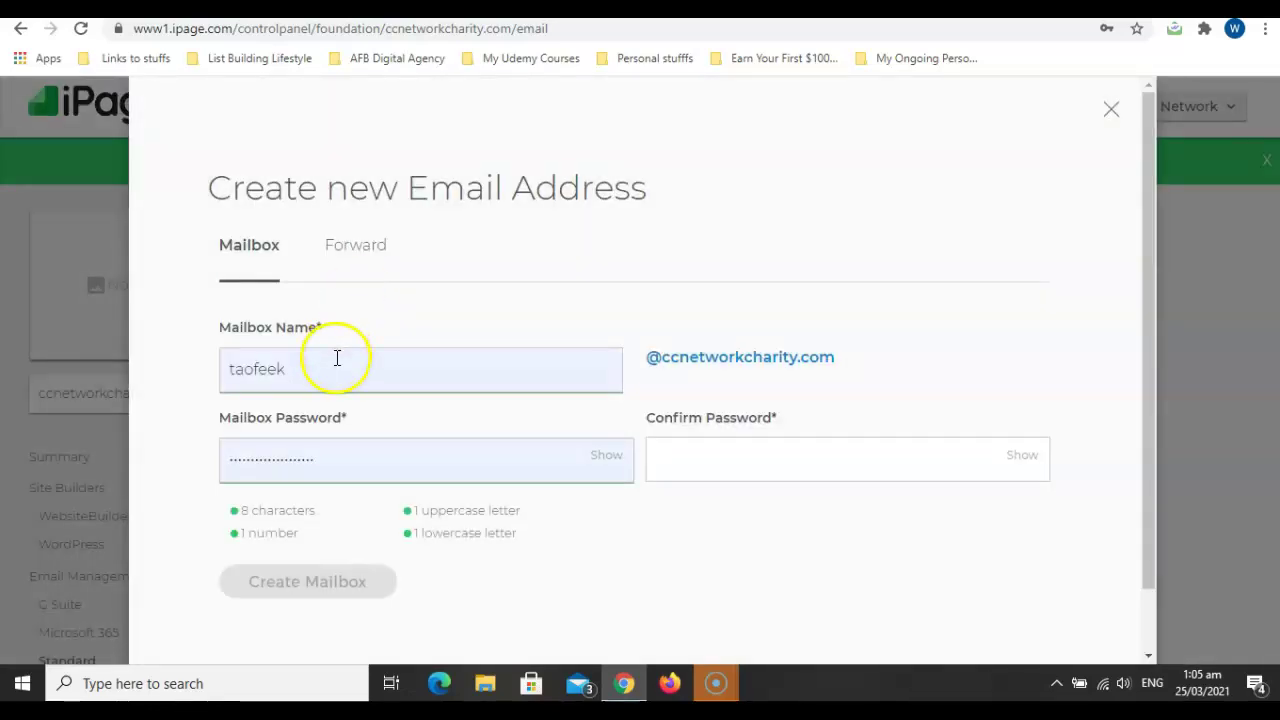
click(310, 368)
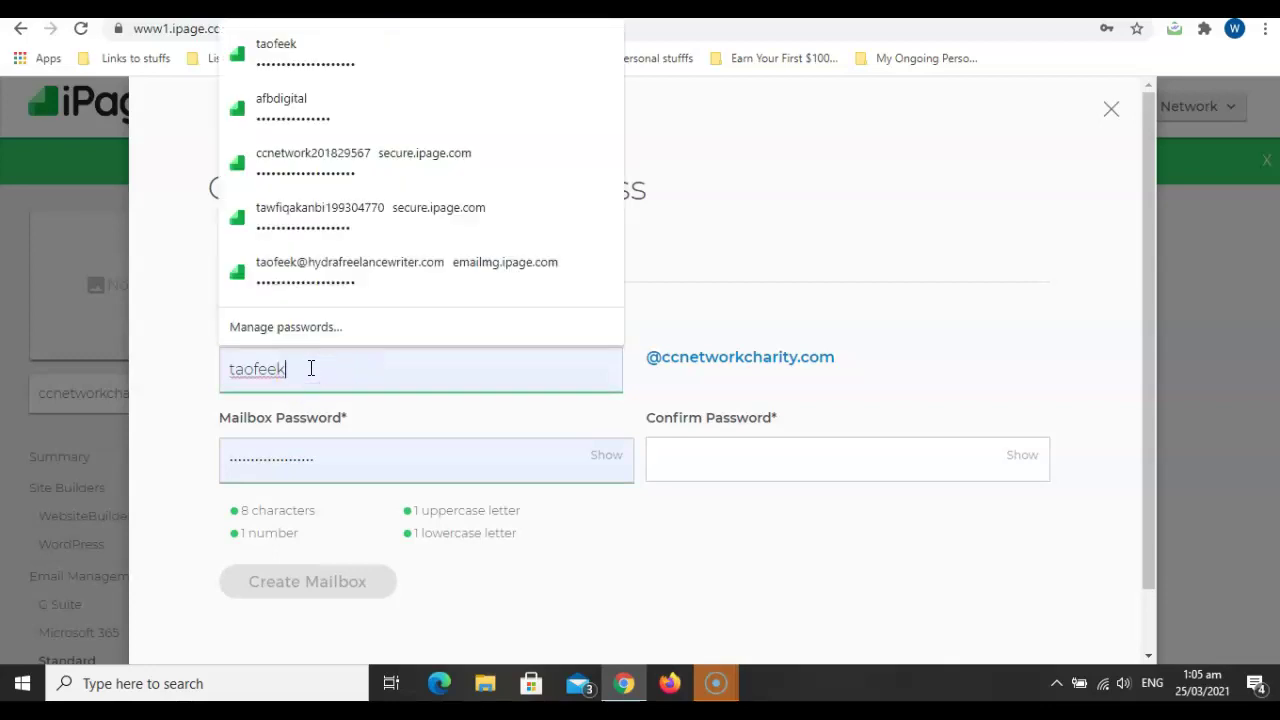
key(BackSpace)
key(BackSpace)
key(BackSpace)
key(BackSpace)
key(BackSpace)
key(BackSpace)
key(BackSpace)
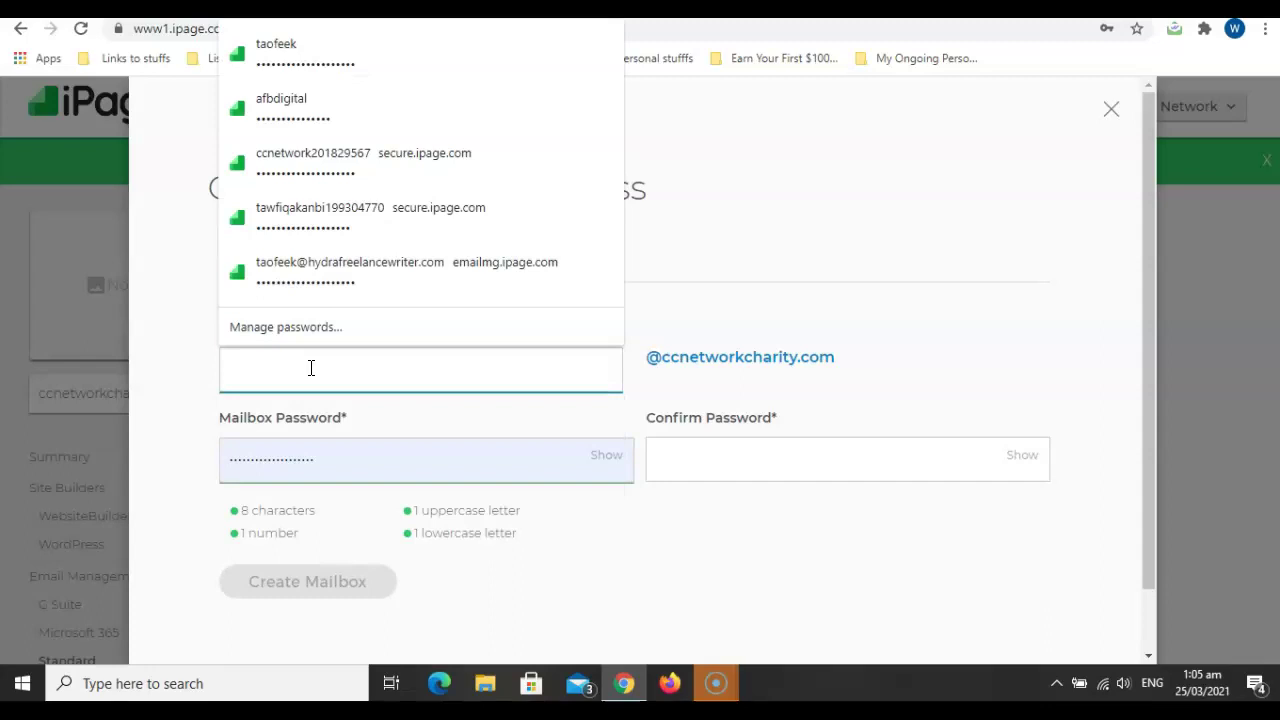
click(722, 295)
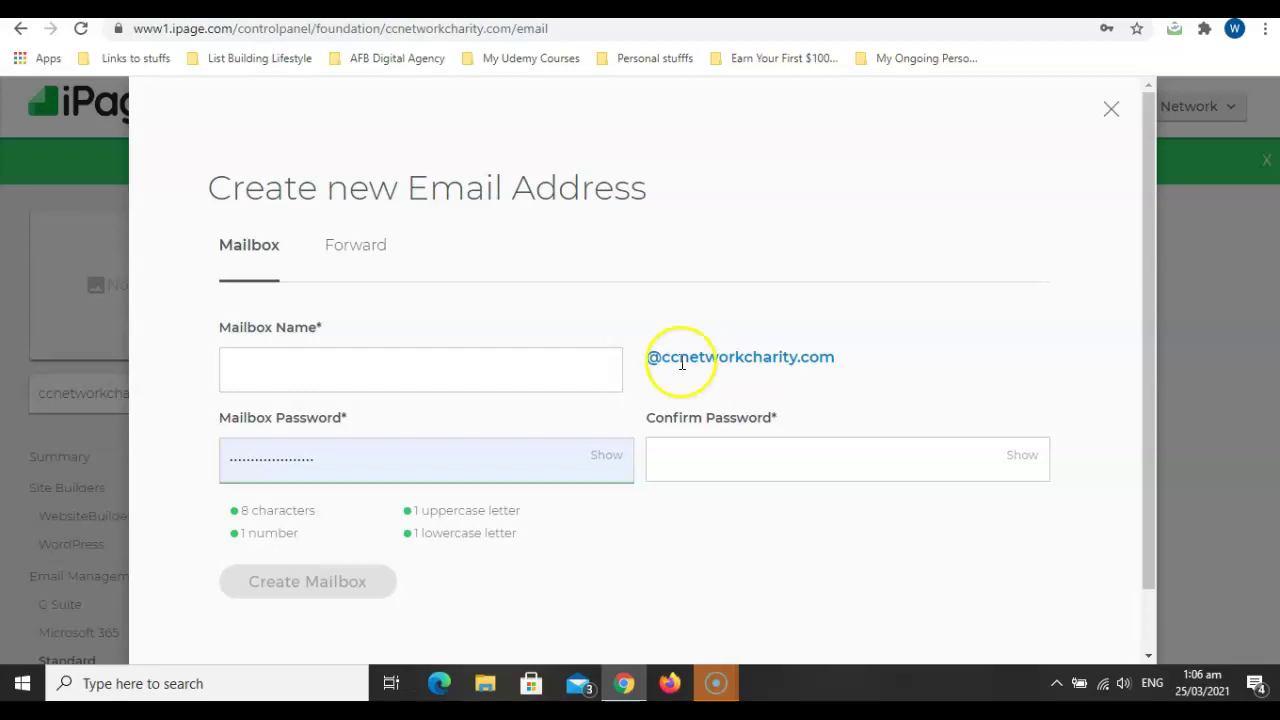
click(407, 369)
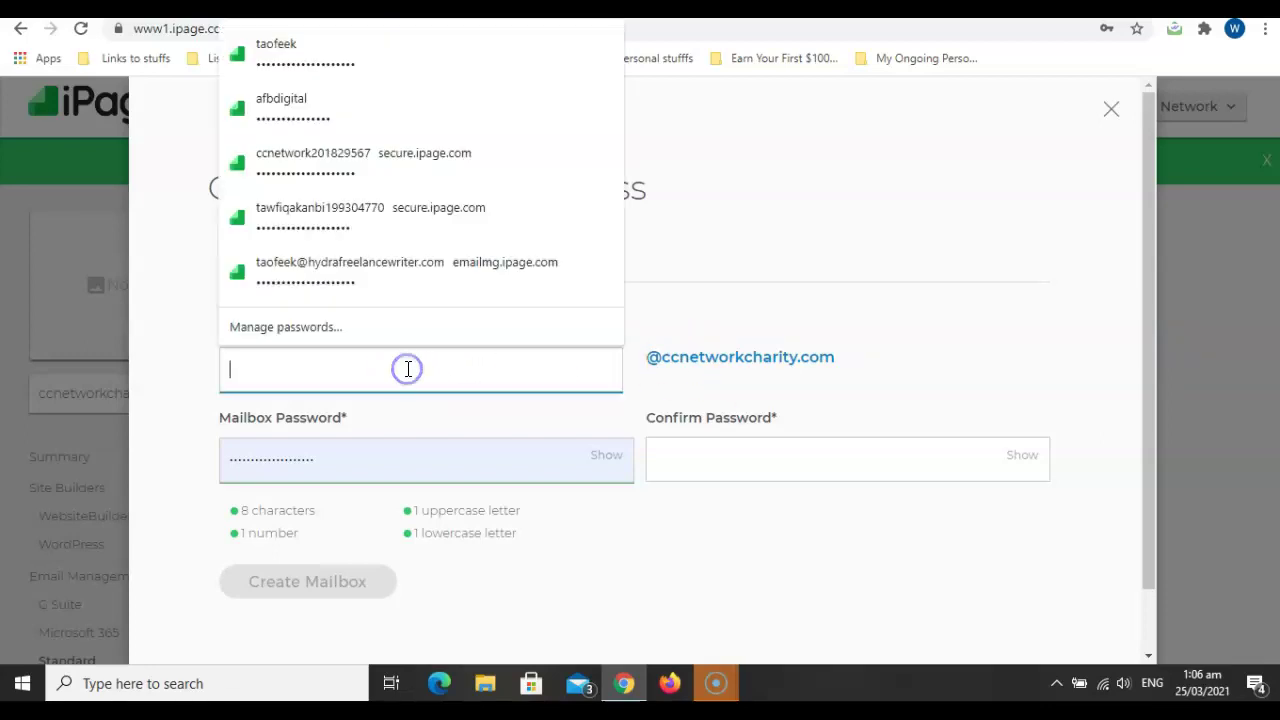
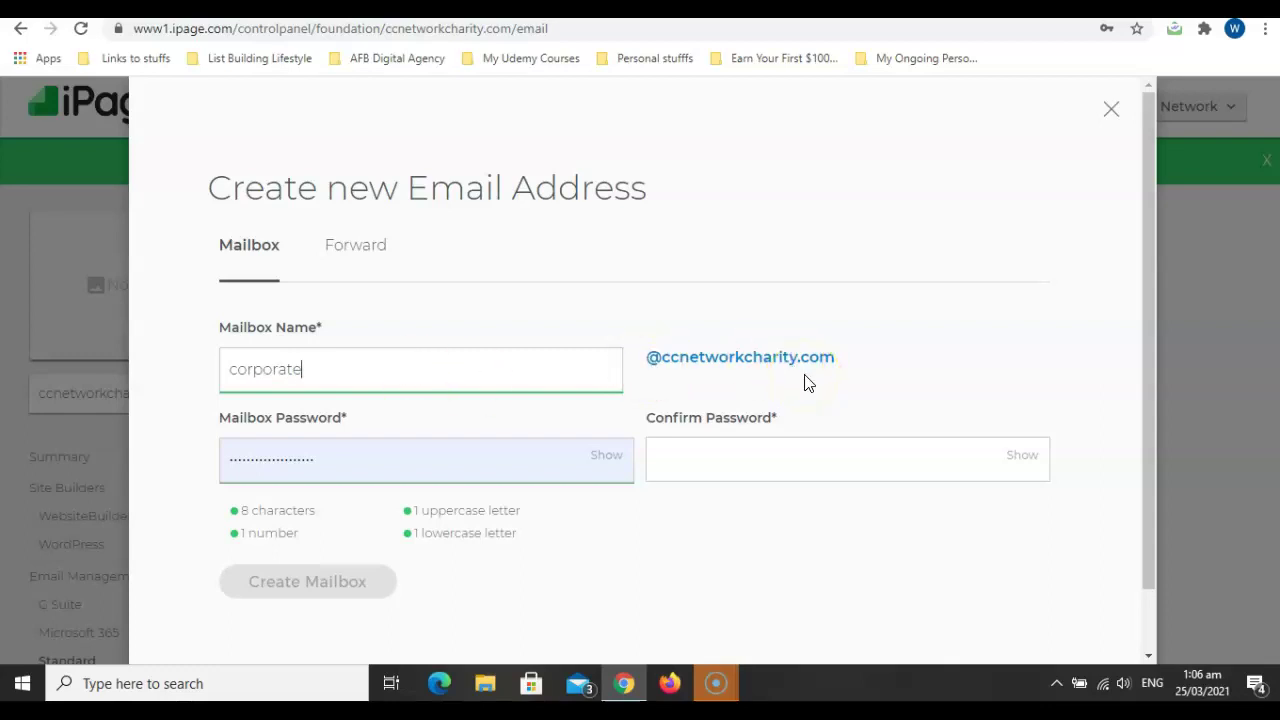
Enter the mailbox password and its matching confirmation, then create the corporate mailbox.
click(604, 458)
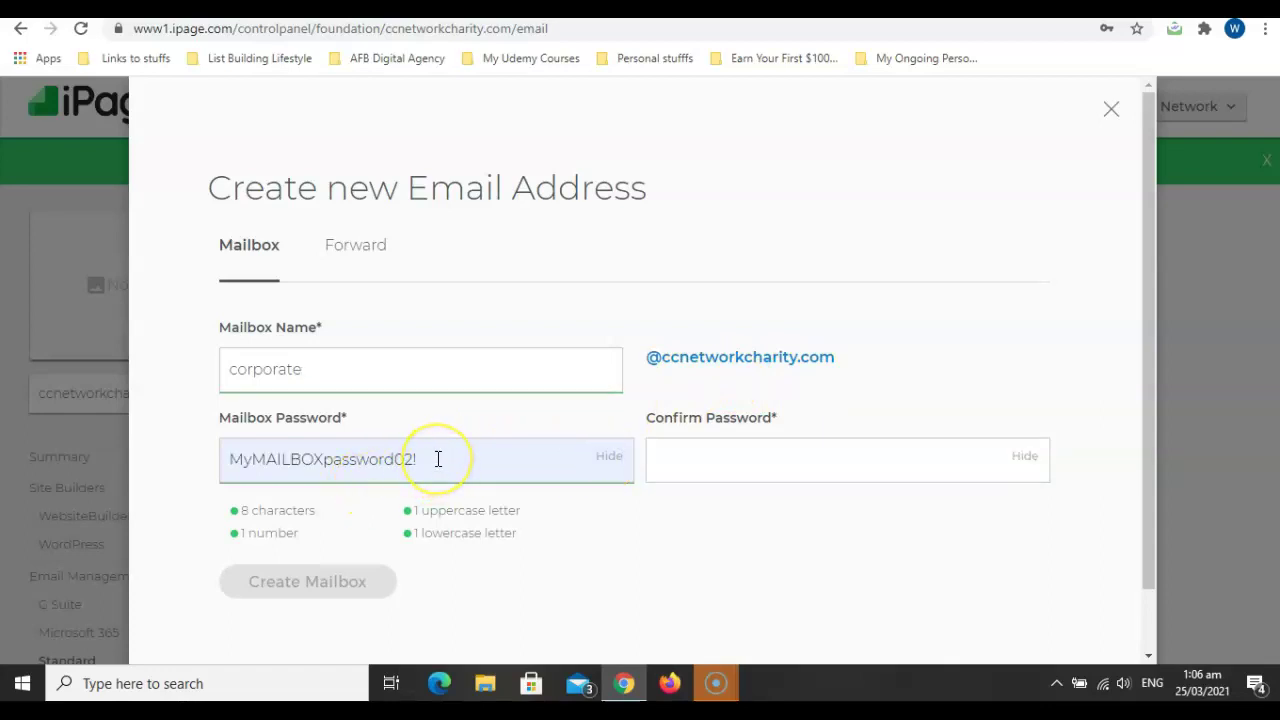
drag(437, 459, 226, 457)
key(ctrl+c)
click(711, 460)
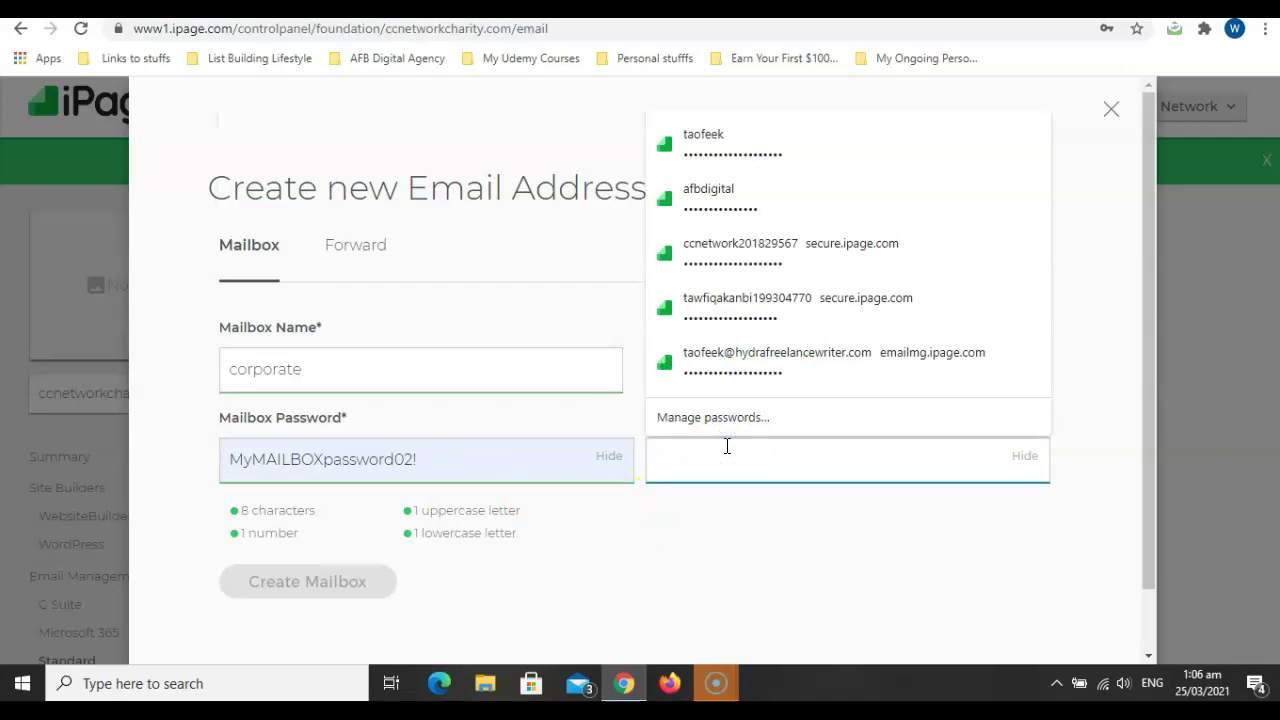
key(ctrl+v)
click(743, 582)
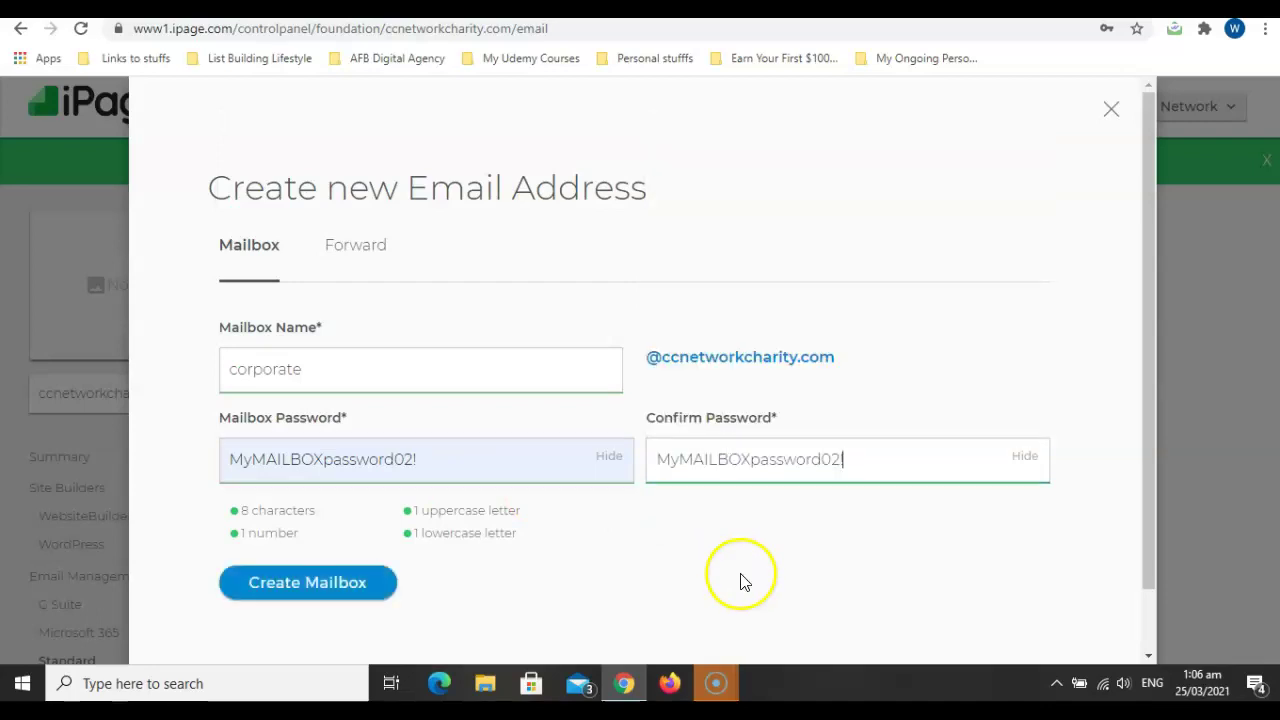
click(320, 583)
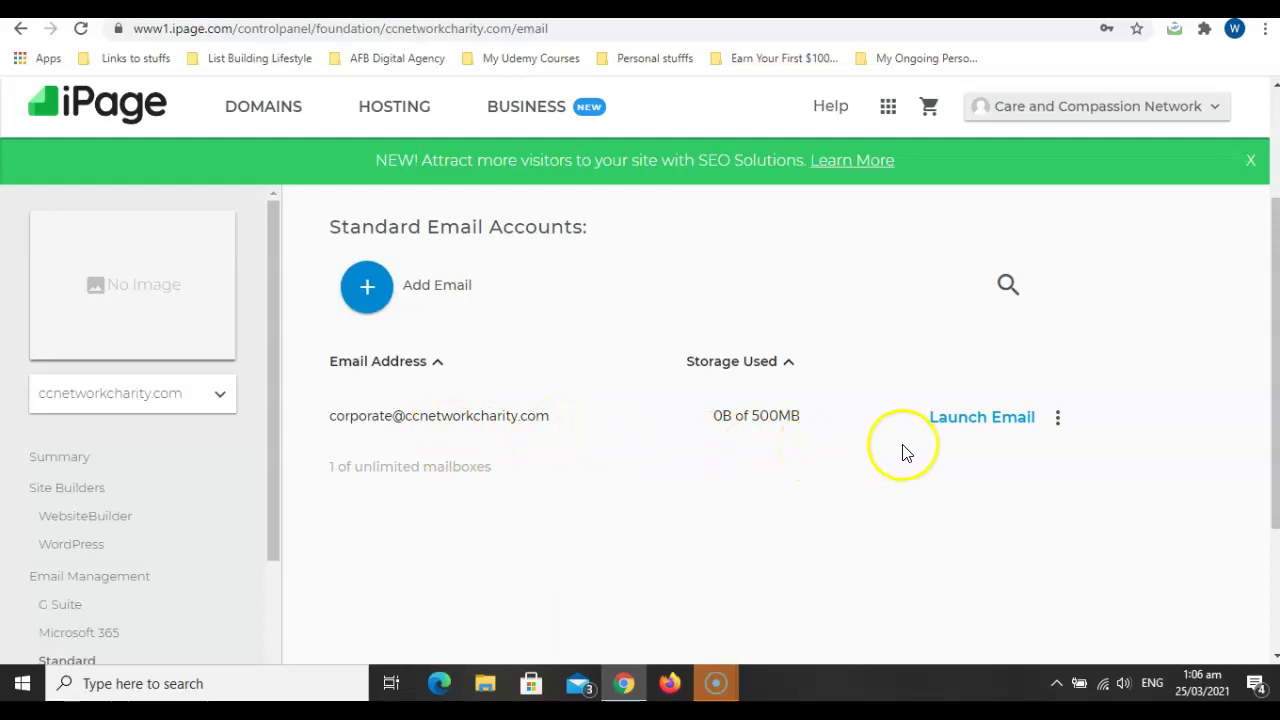
Read the corporate mailbox's 'Your New Mailbox is Ready to Go!' message in Roundcube, then view the Google Docs guide.
click(969, 420)
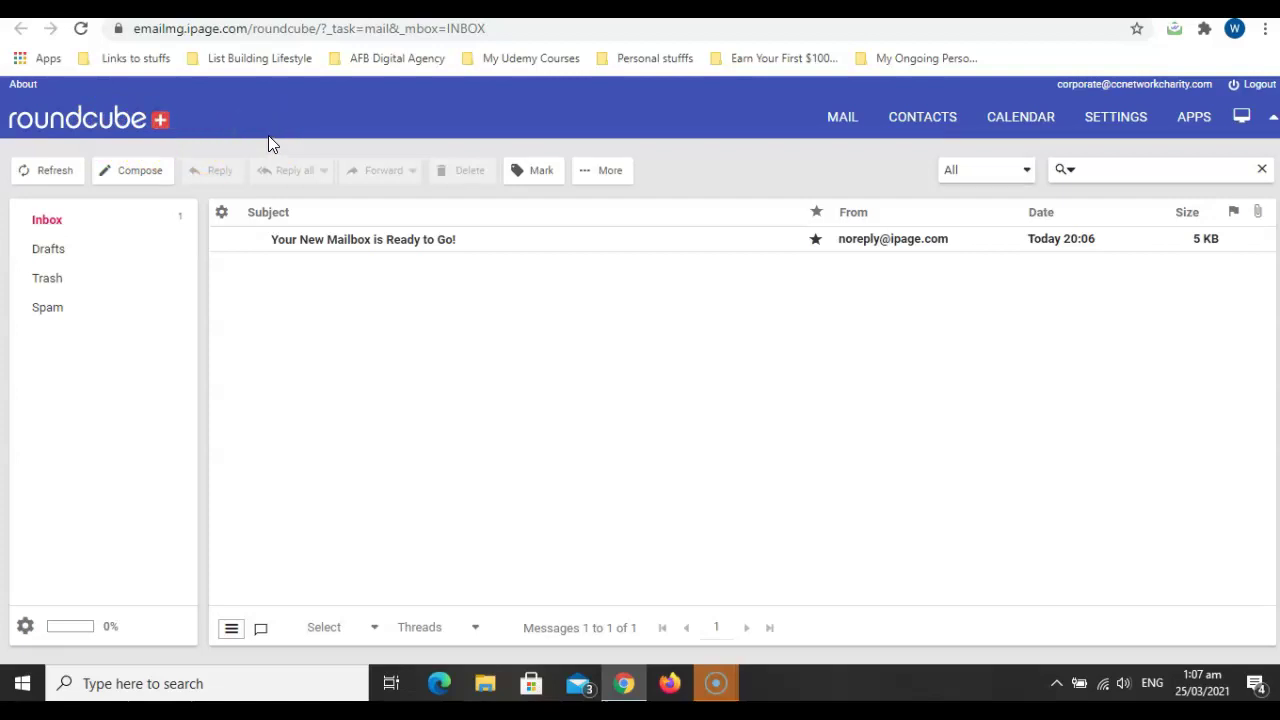
double_click(445, 248)
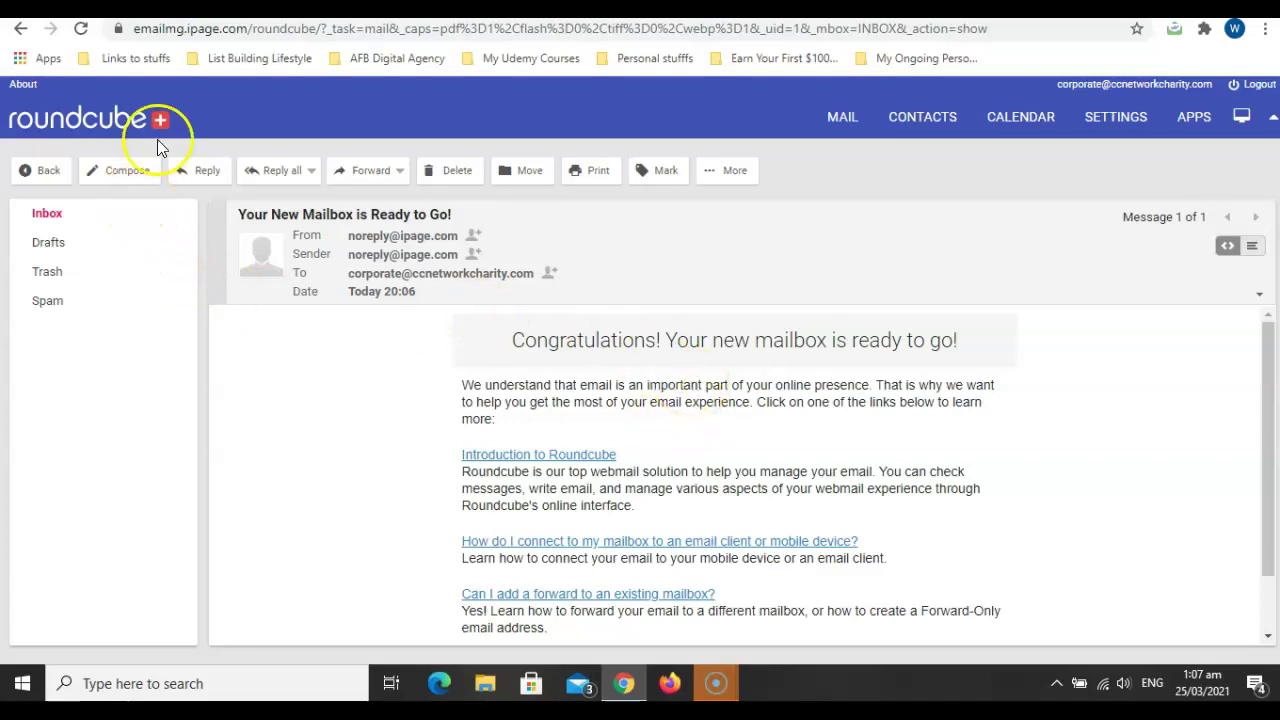
click(222, 9)
click(470, 8)
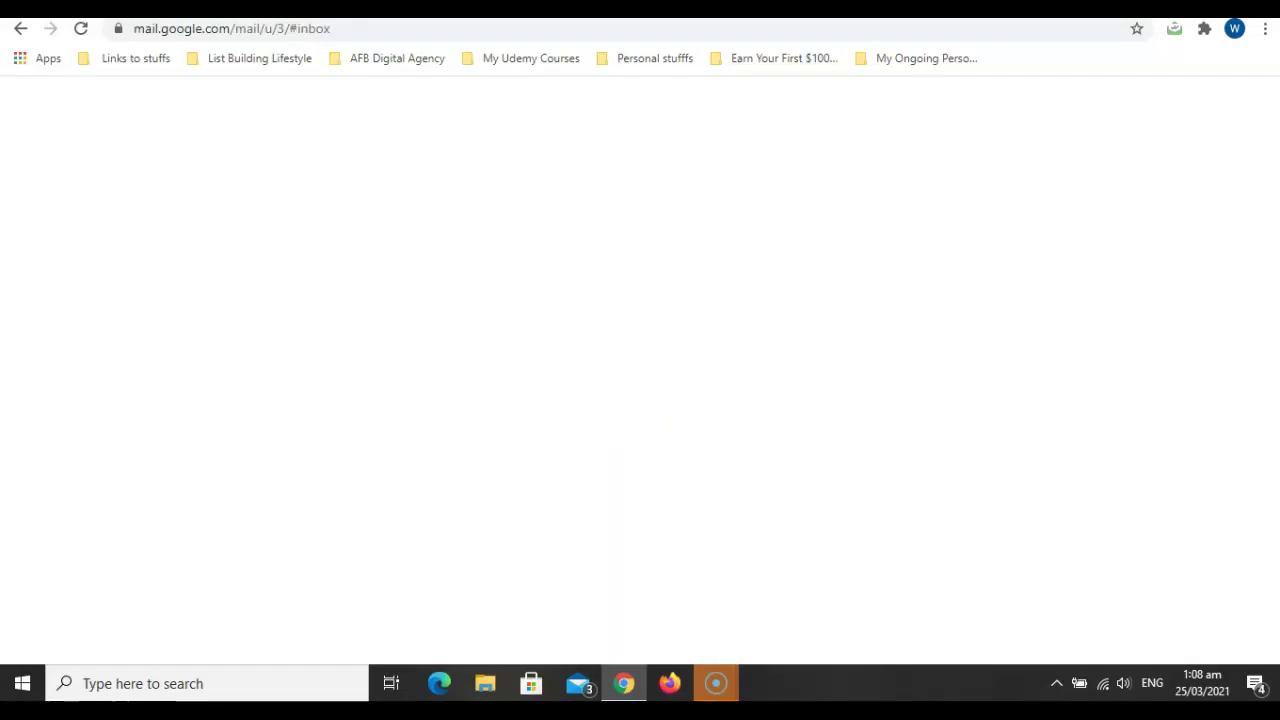
click(350, 5)
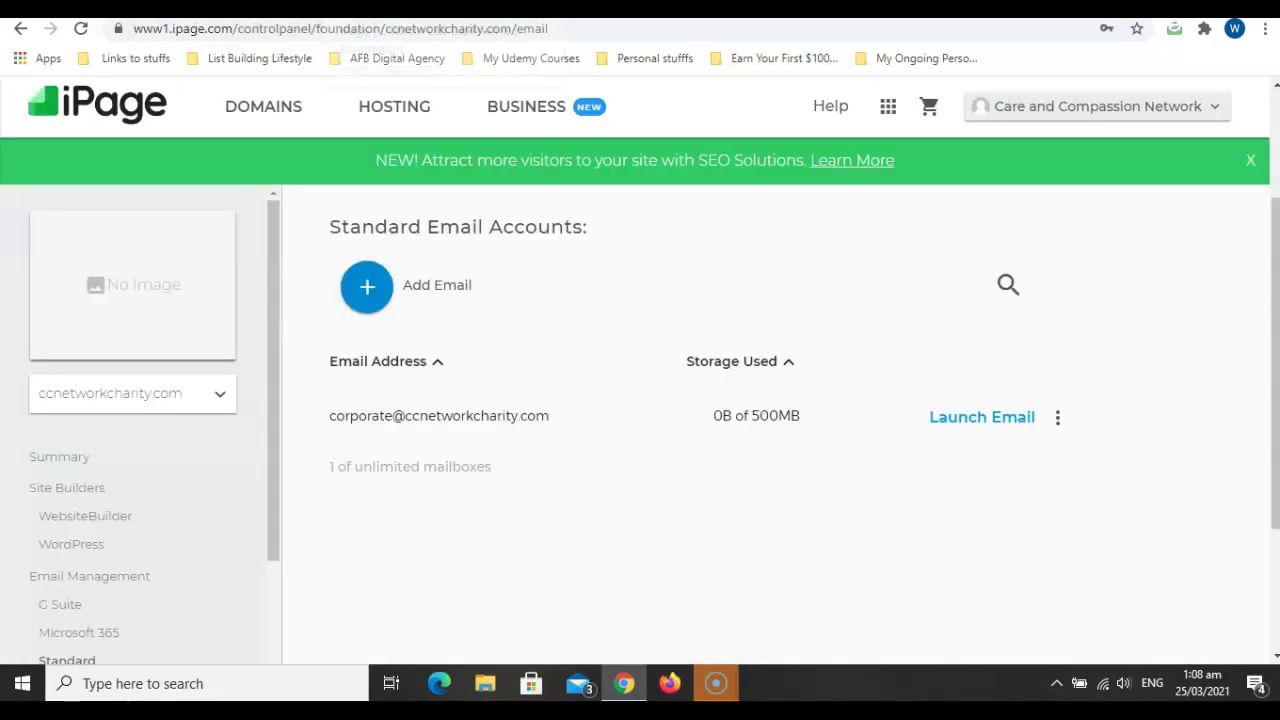
click(520, 8)
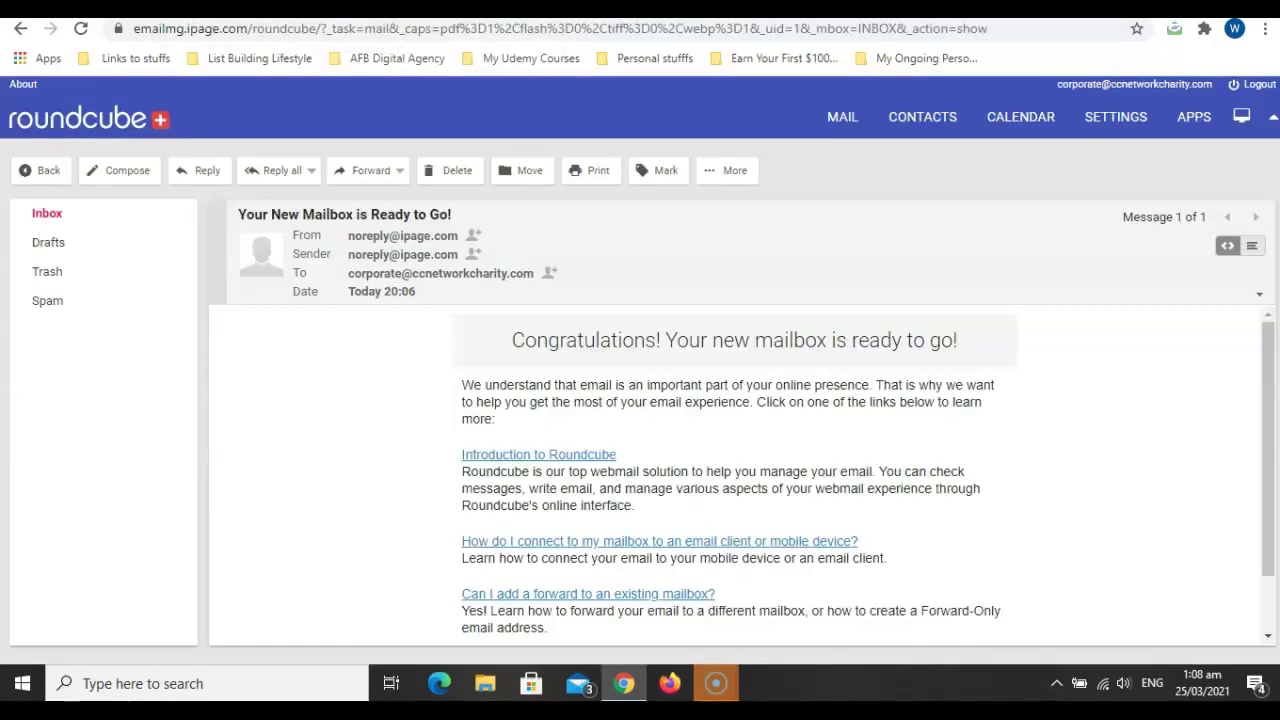
click(120, 8)
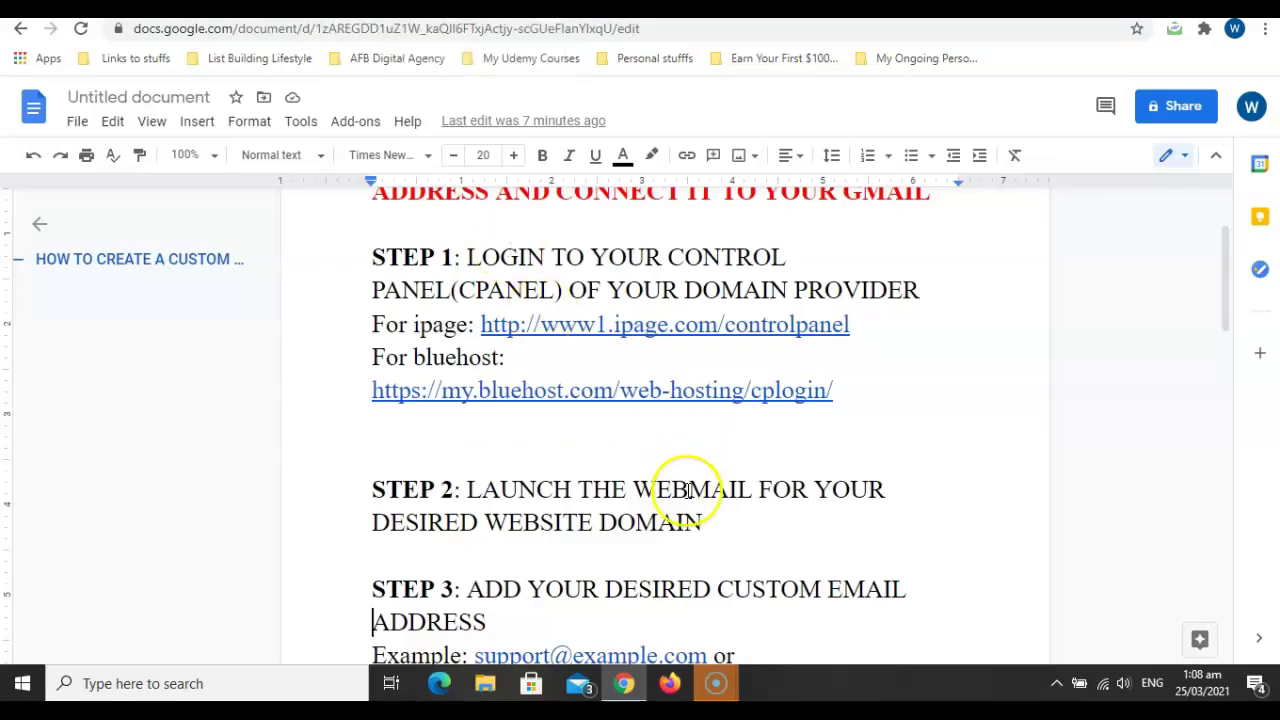
Read the guide's example addresses and Steps 4–6 on Gmail SMTP setup, then return to the Gmail inbox.
key(Down)
key(Down)
key(Down)
key(Down)
key(Down)
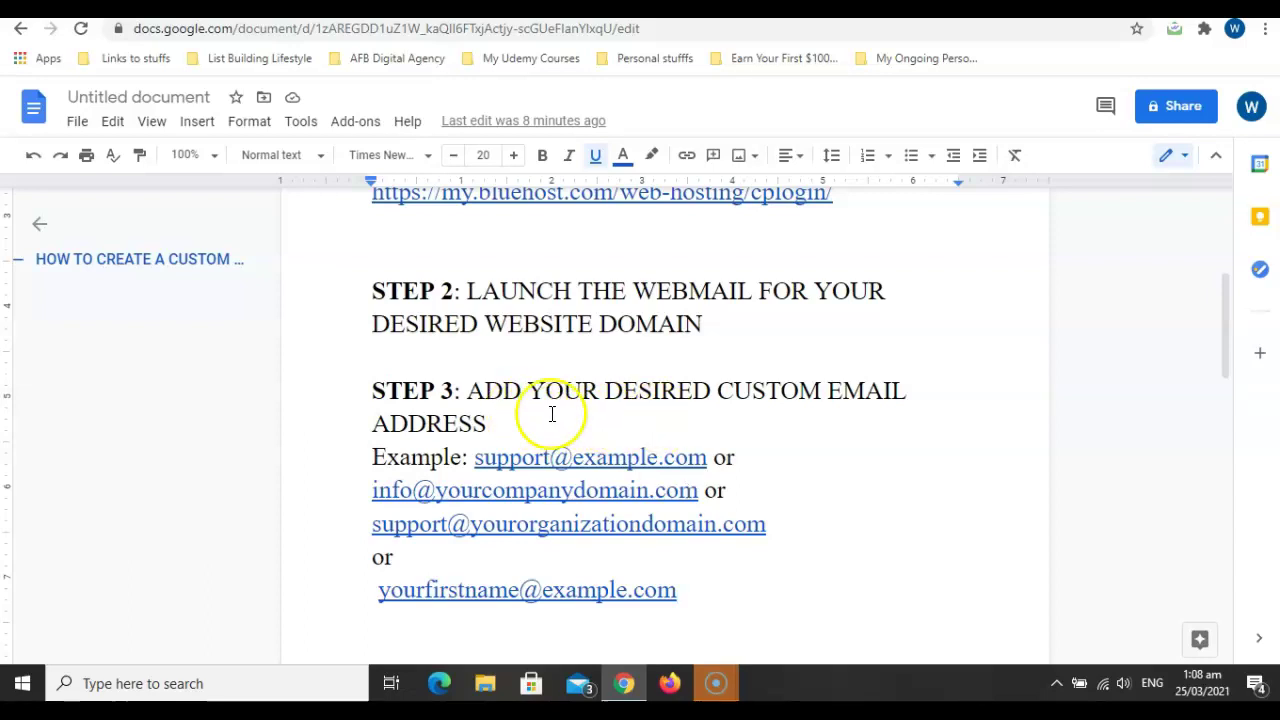
click(814, 554)
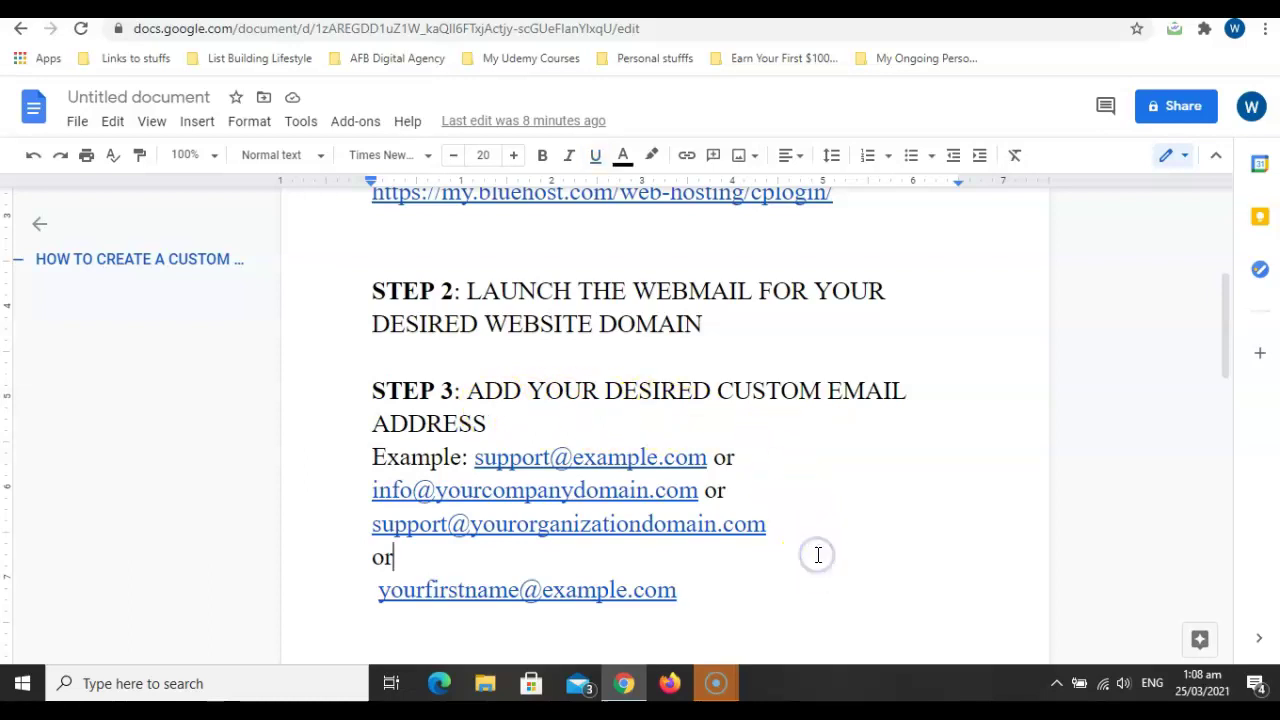
key(Down)
key(Down)
key(Down)
key(Down)
key(Down)
key(Down)
key(Down)
key(Down)
key(Down)
key(Down)
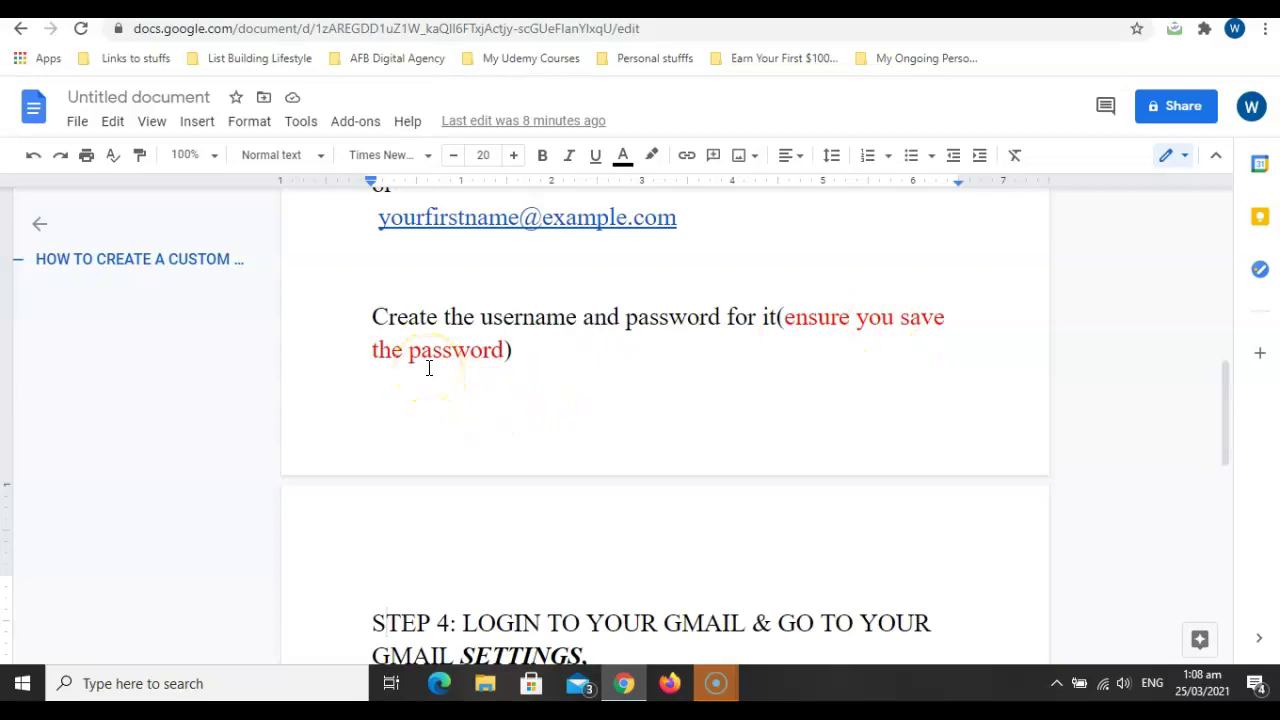
click(546, 486)
key(Down)
key(Down)
key(Down)
key(Down)
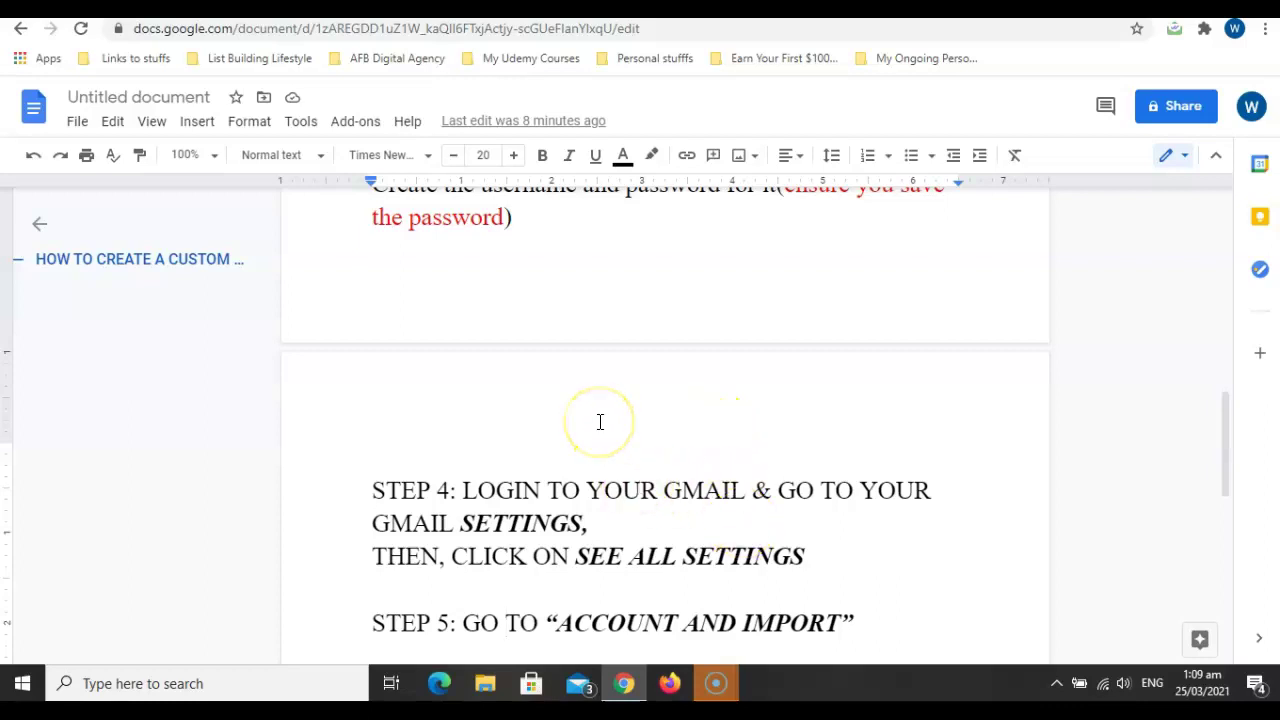
scroll(600, 422, down, 2)
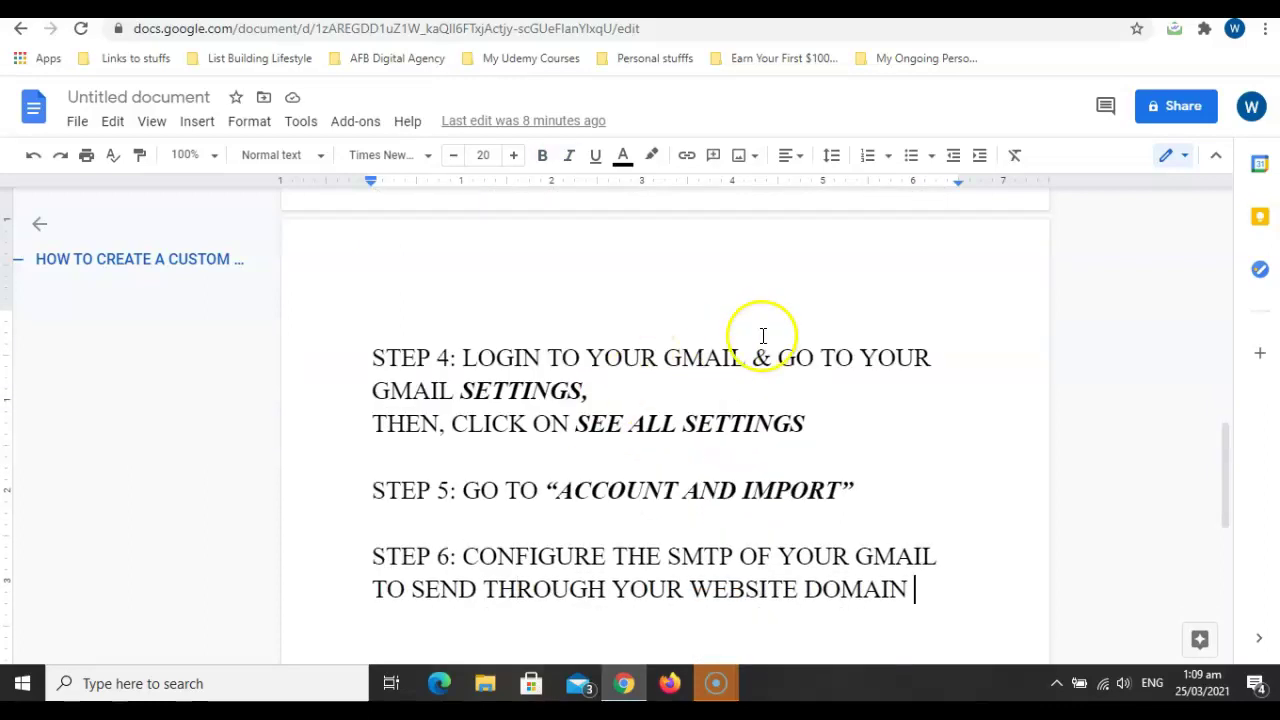
key(ctrl+Tab)
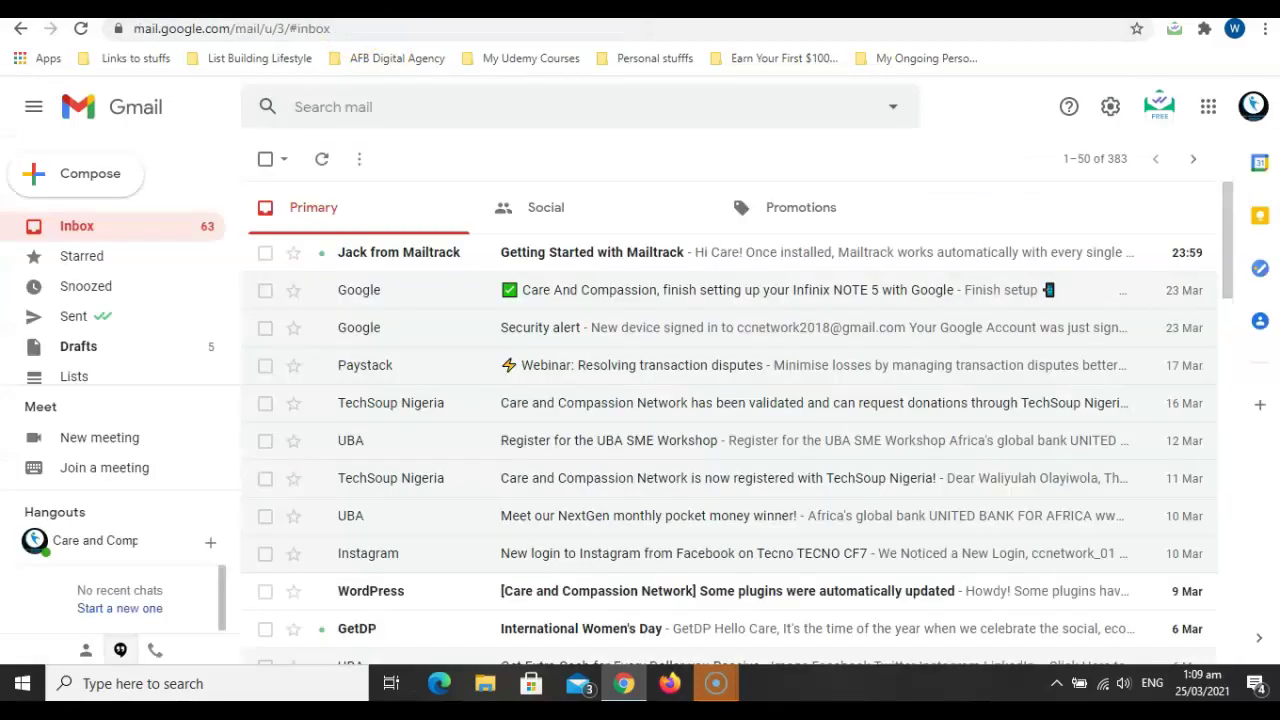
Check which Google accounts are signed in from the profile menu.
click(1250, 112)
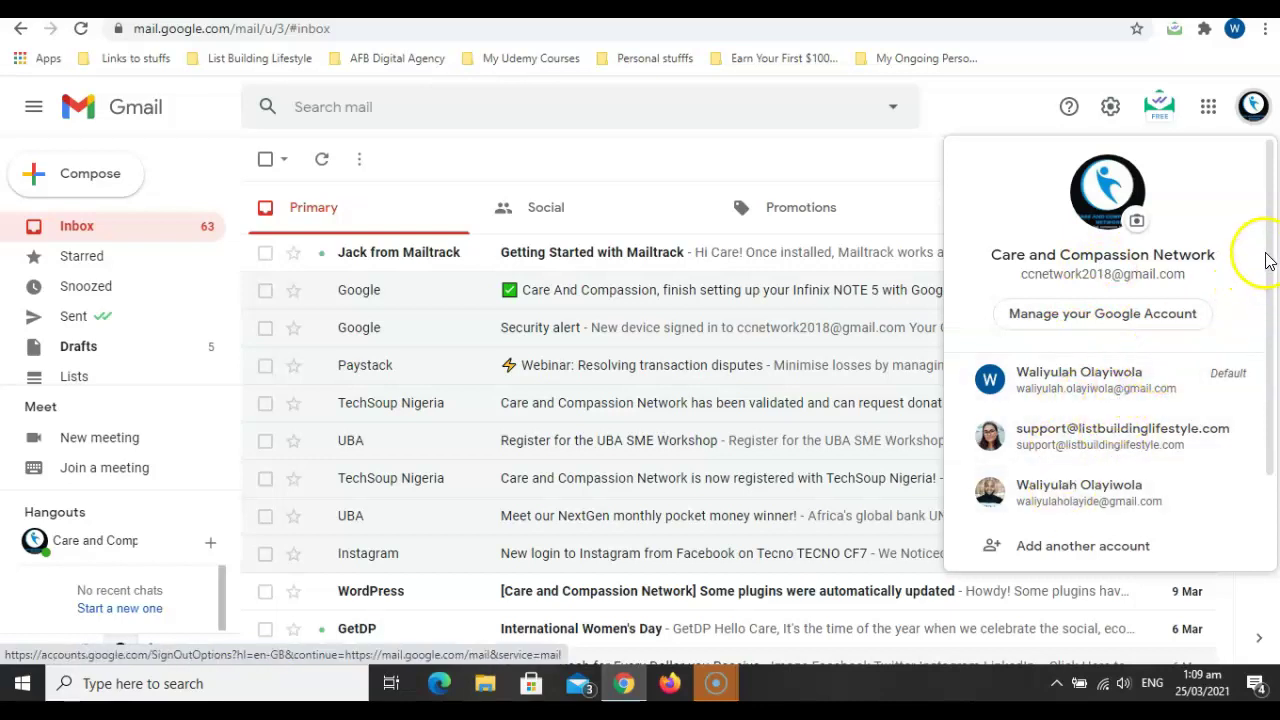
drag(1266, 266, 1266, 360)
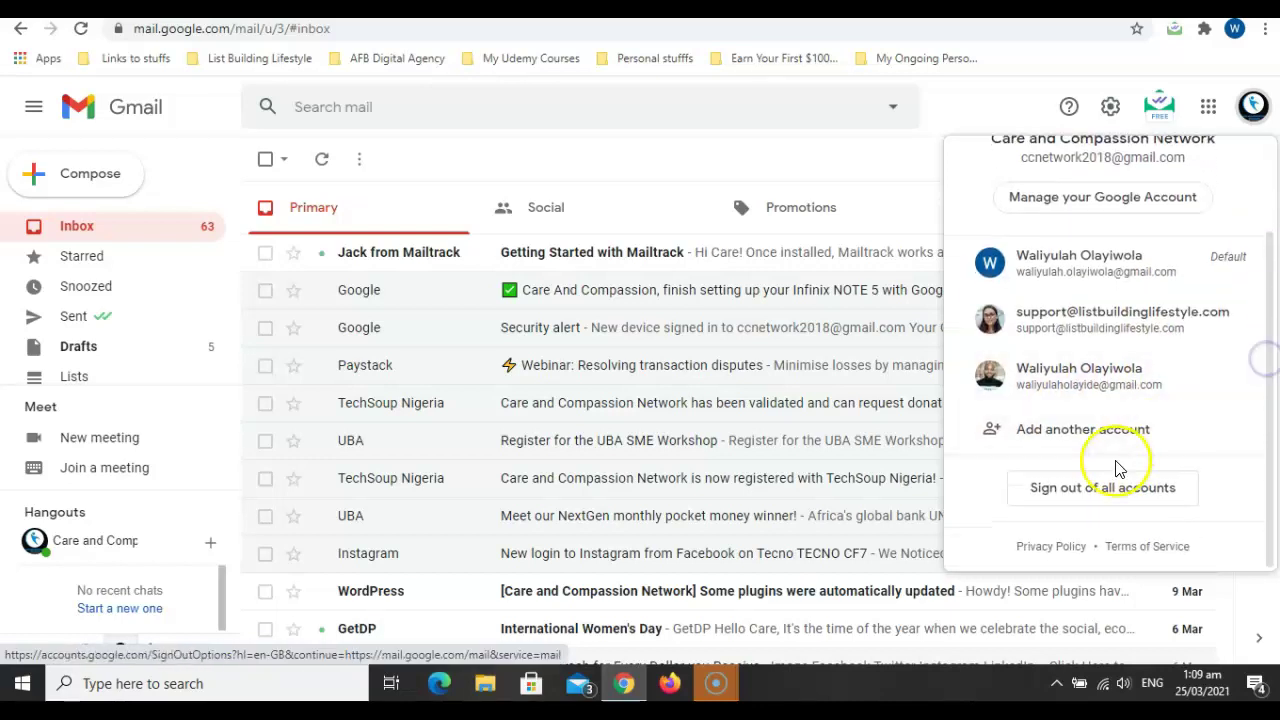
click(1108, 497)
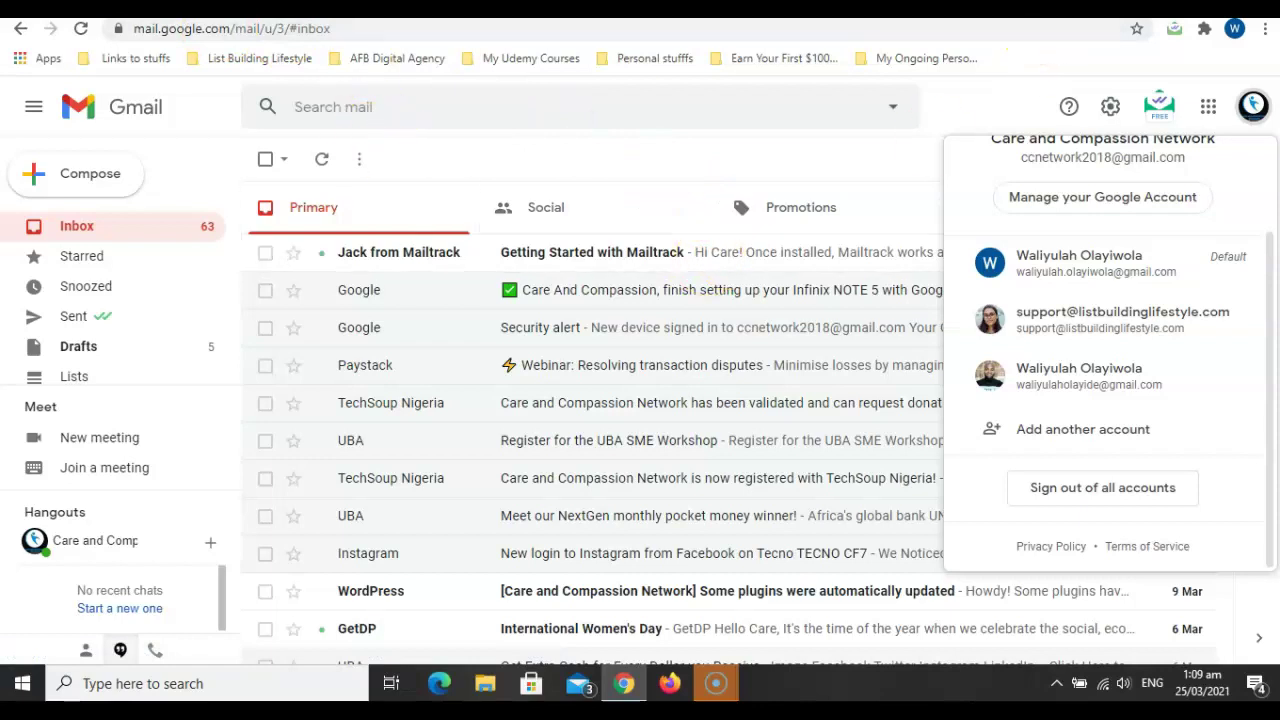
Open a new browser tab and start a search for 'gmail logi'.
key(ctrl+t)
click(681, 28)
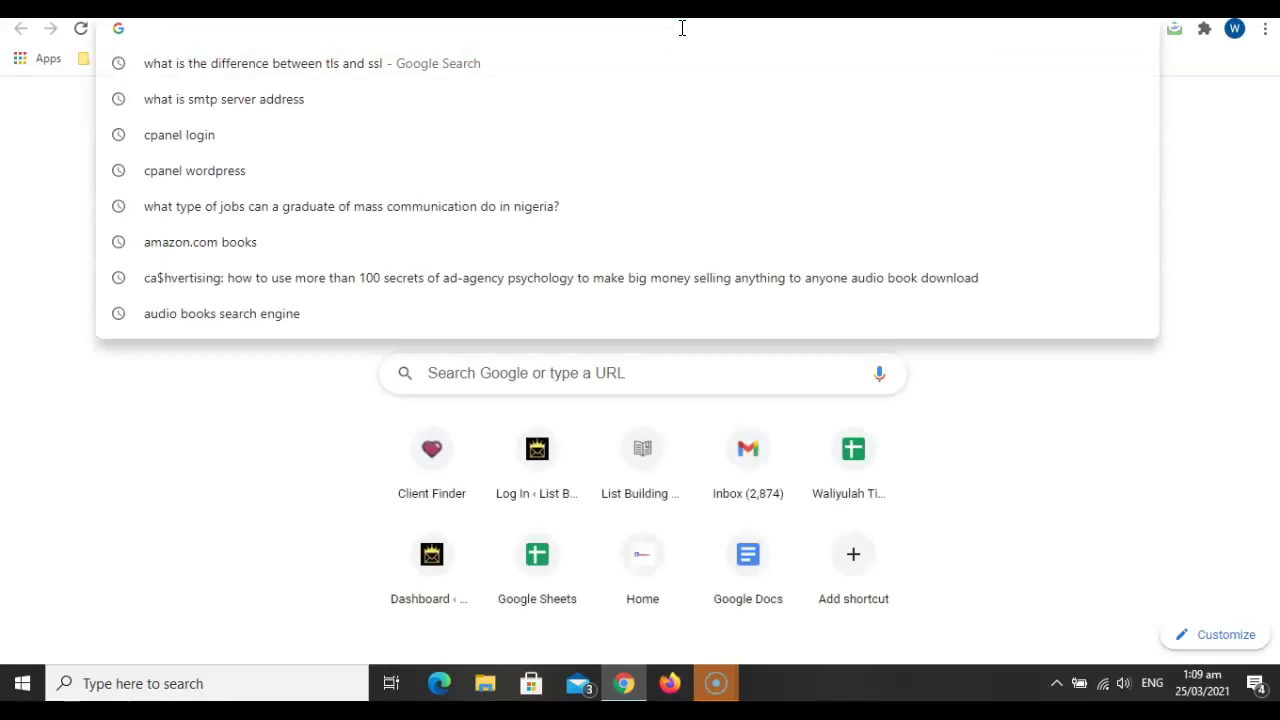
text(gmail)
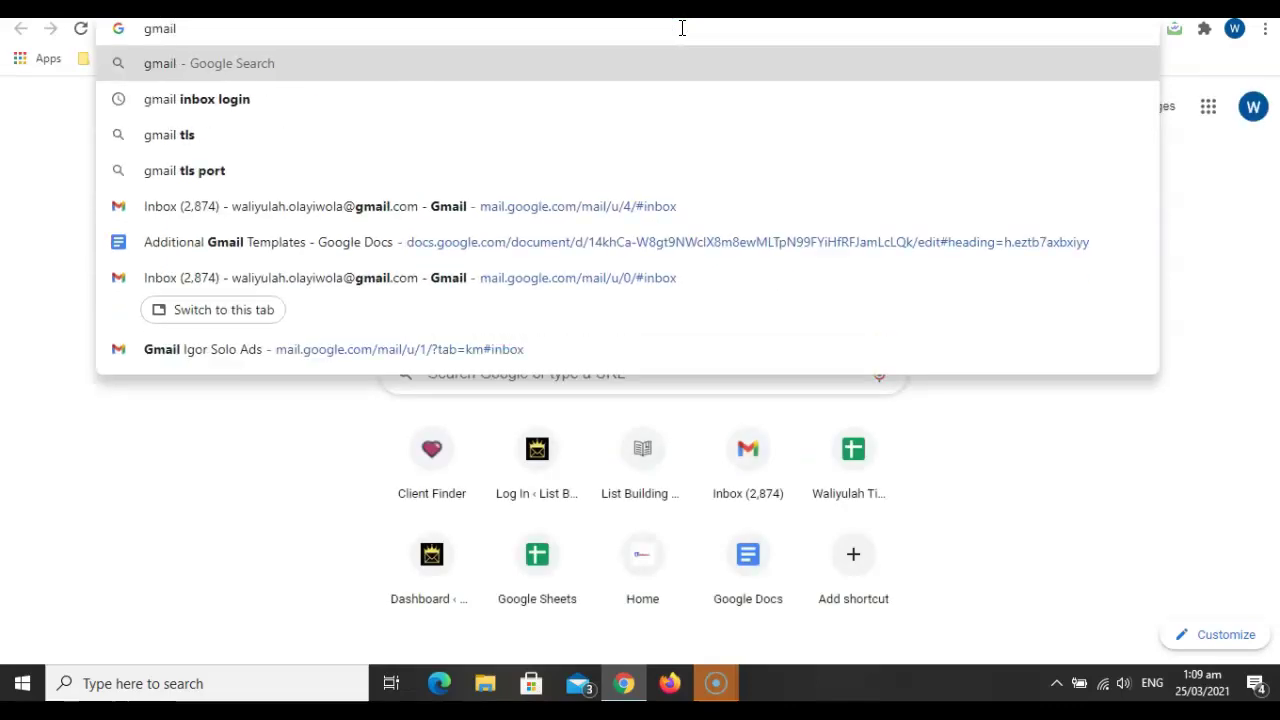
text( logi)
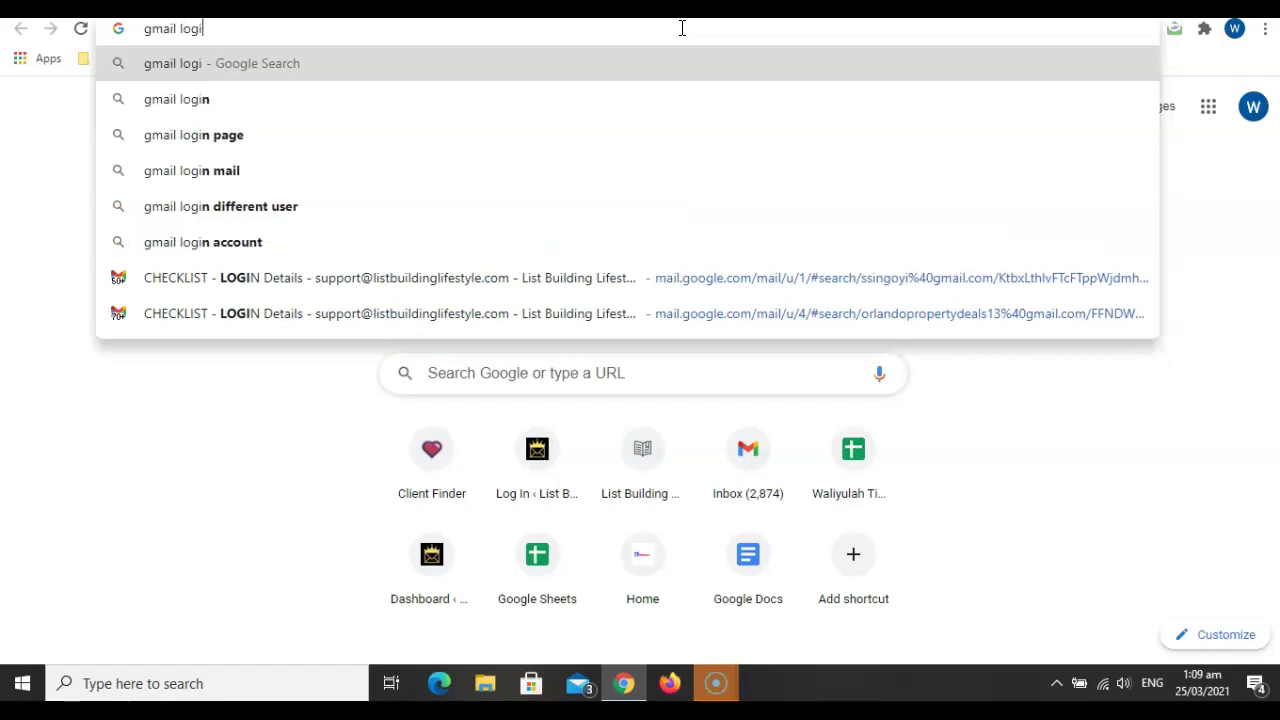
Search for 'gmail inbox login' and open the 'Gmail - Google' result, landing in the other account's inbox.
key(BackSpace)
key(BackSpace)
key(BackSpace)
key(BackSpace)
text(inbo)
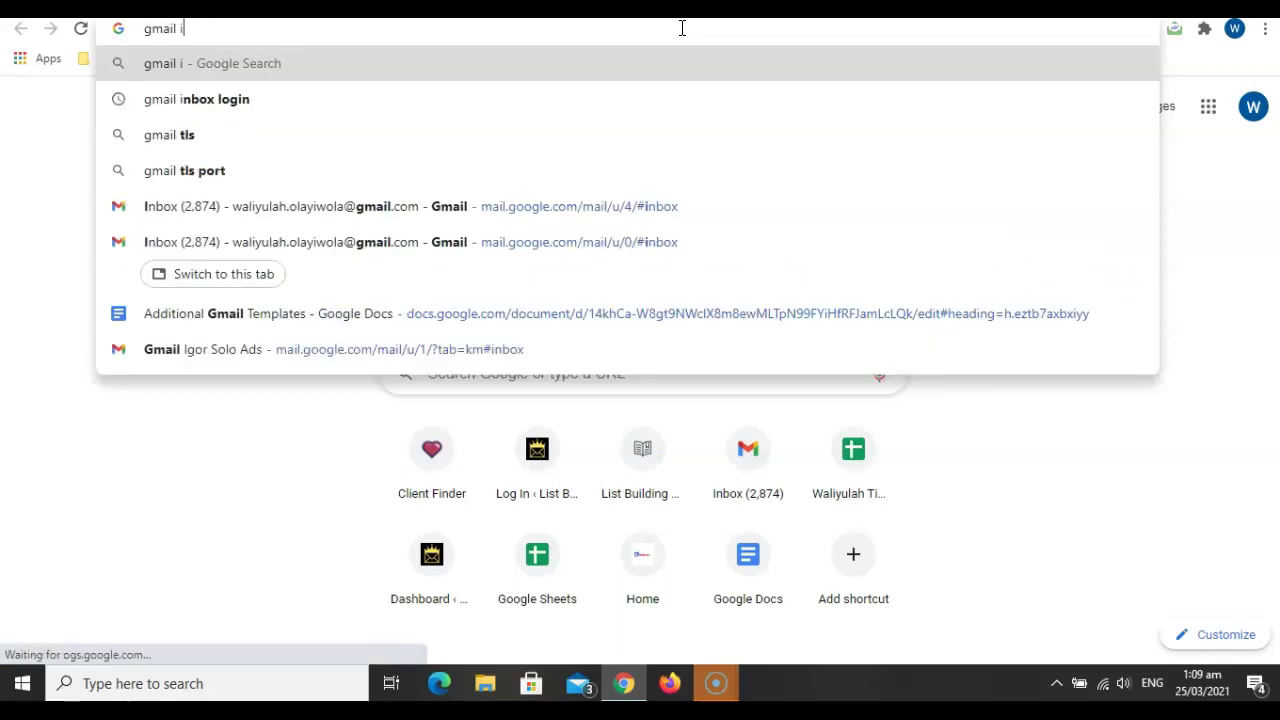
text(z logi)
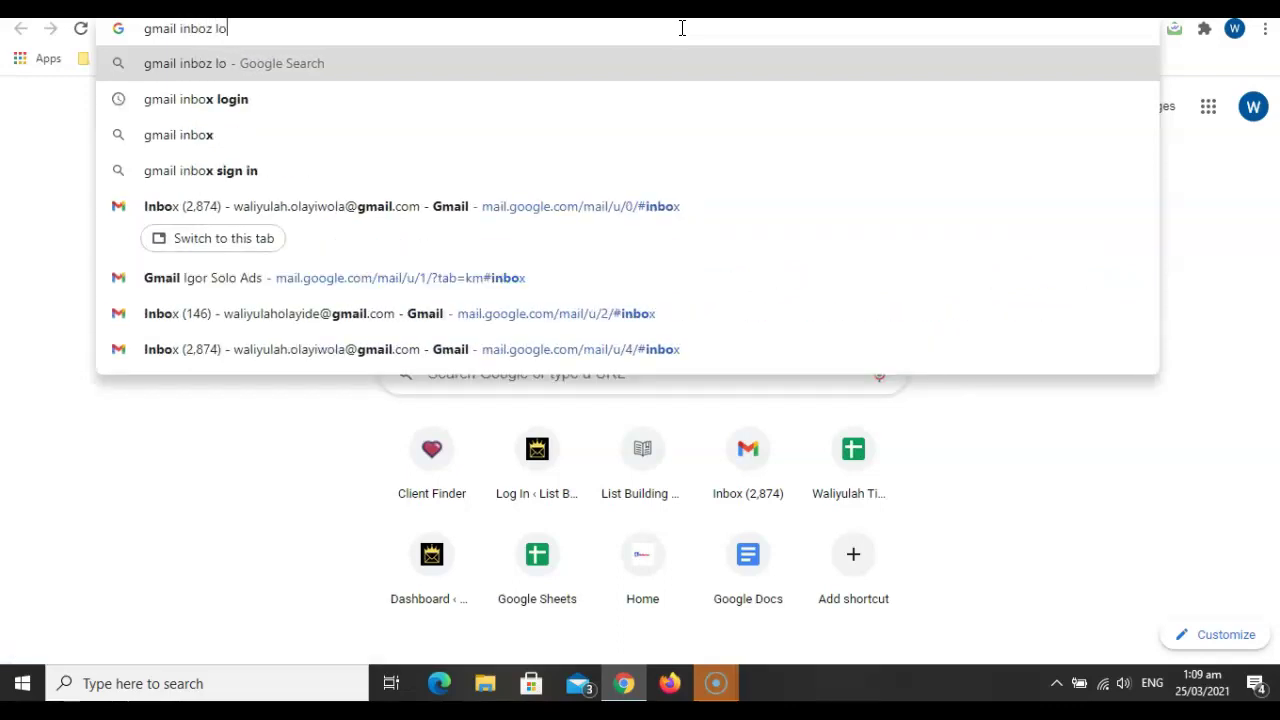
key(BackSpace)
key(BackSpace)
key(BackSpace)
key(BackSpace)
key(BackSpace)
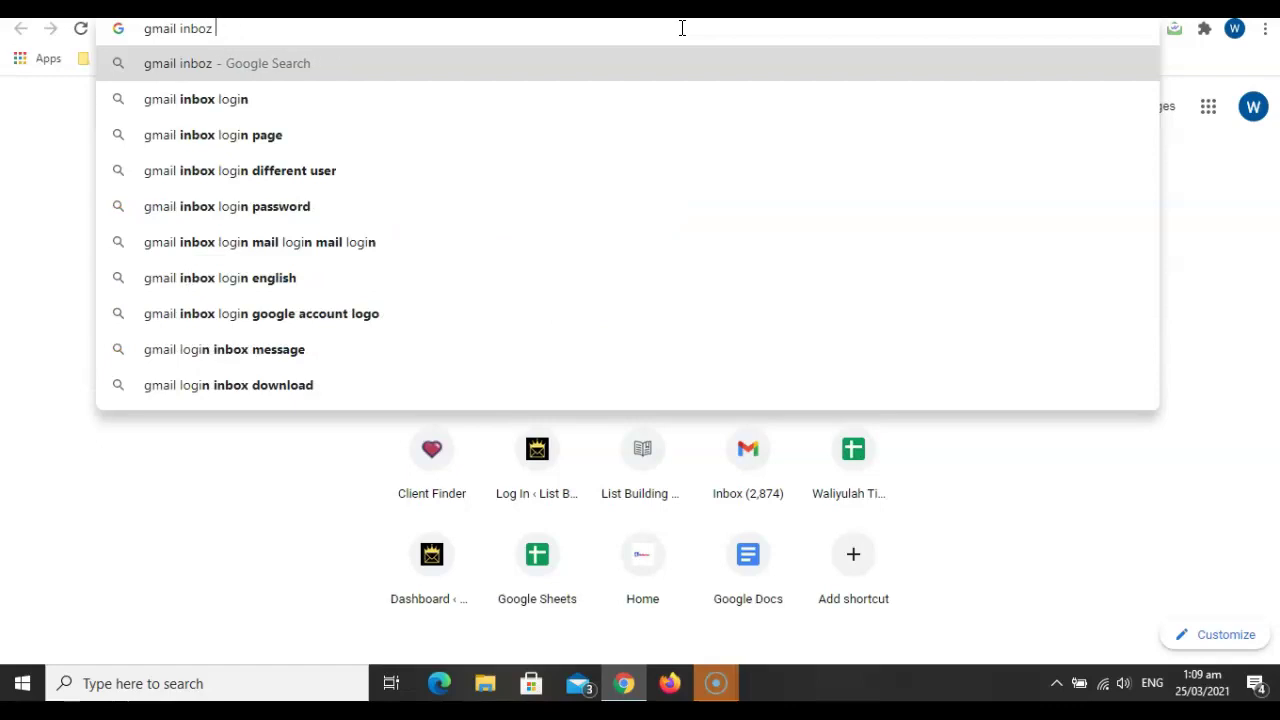
key(BackSpace)
key(BackSpace)
text(x)
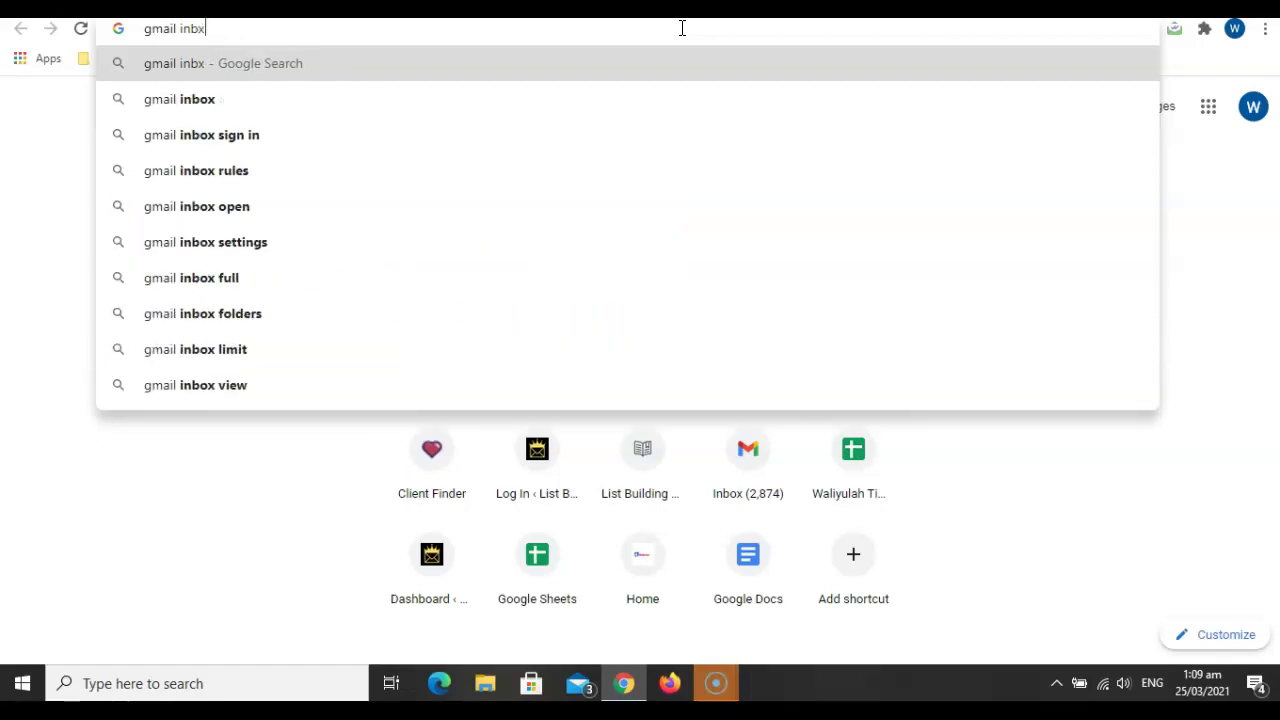
key(BackSpace)
text(ox )
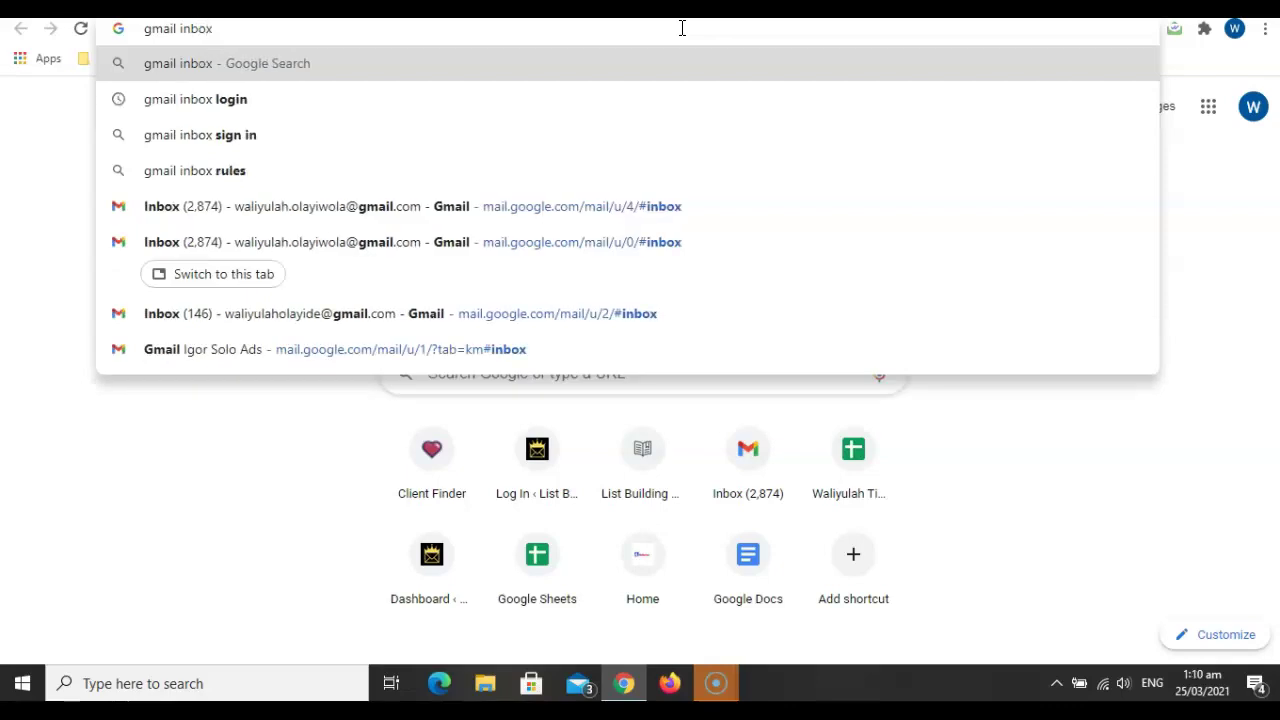
text(login)
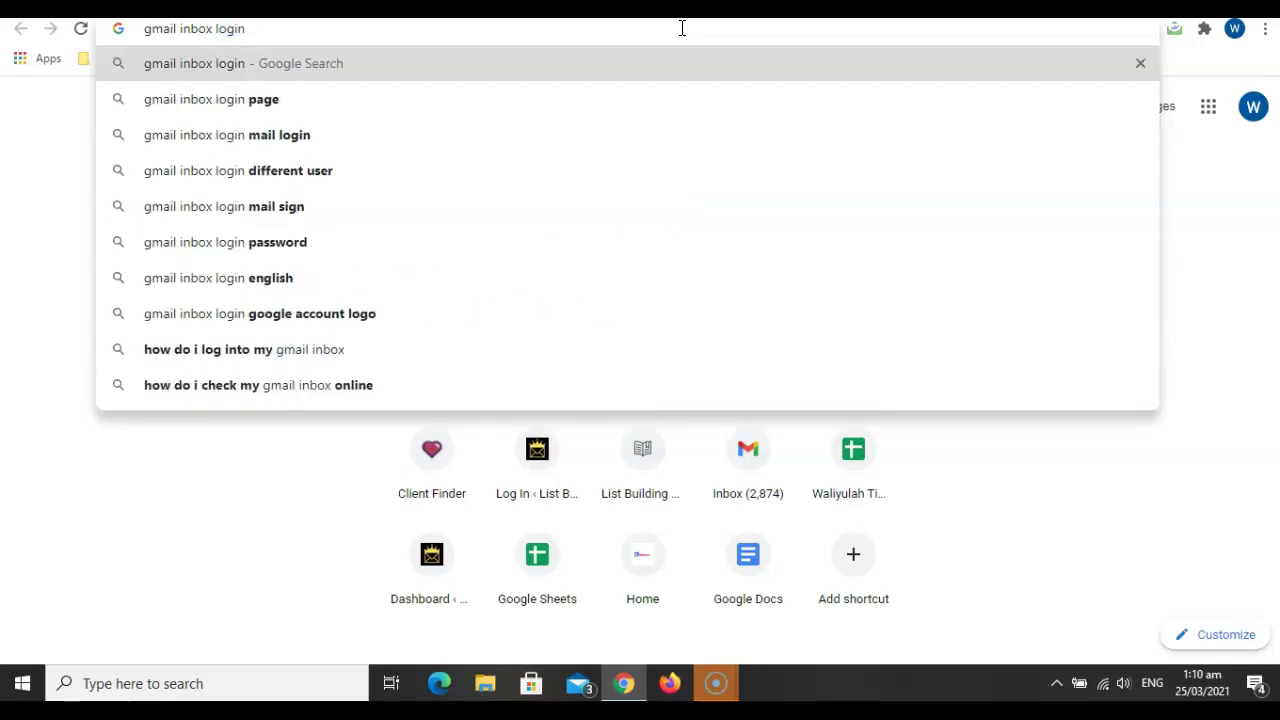
key(Return)
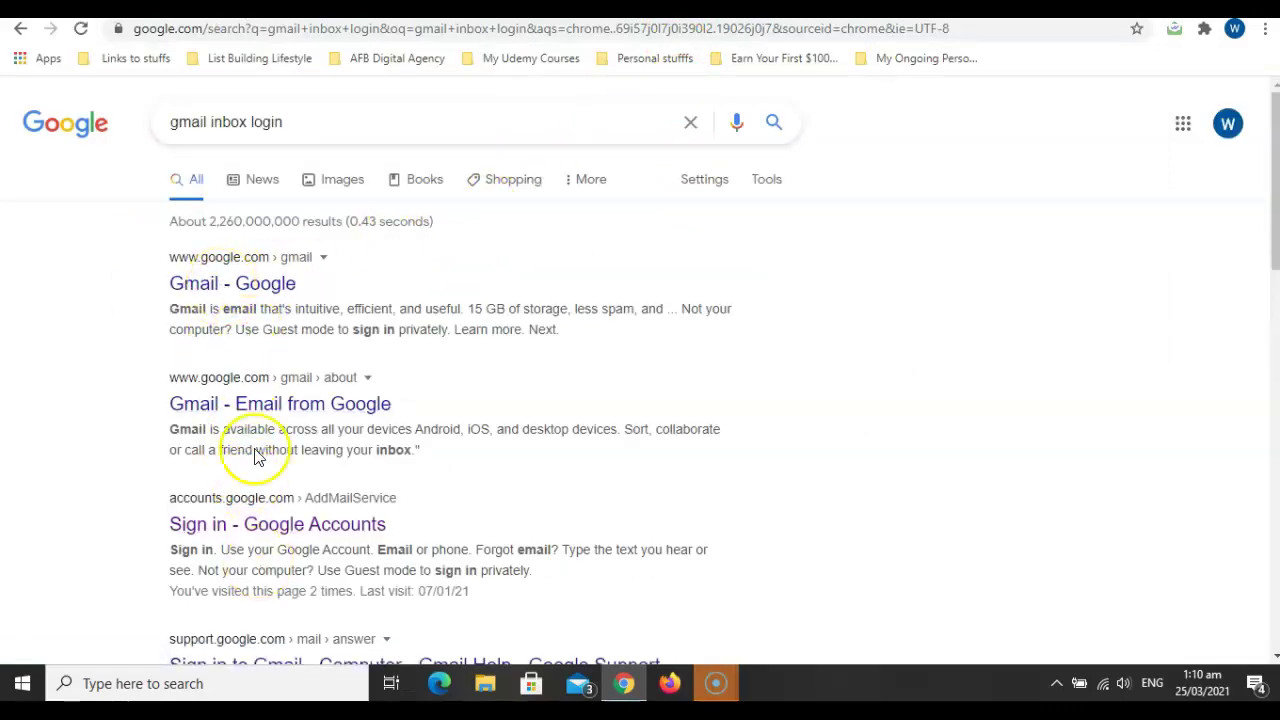
click(243, 287)
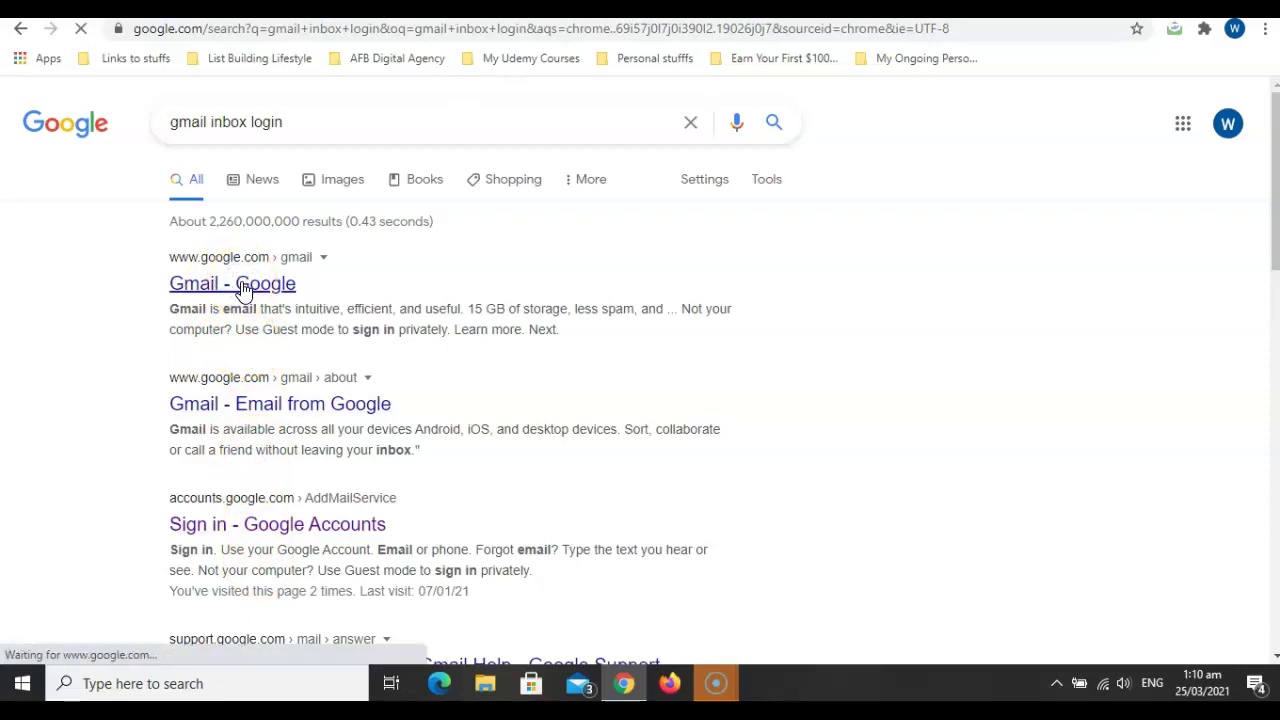
click(297, 95)
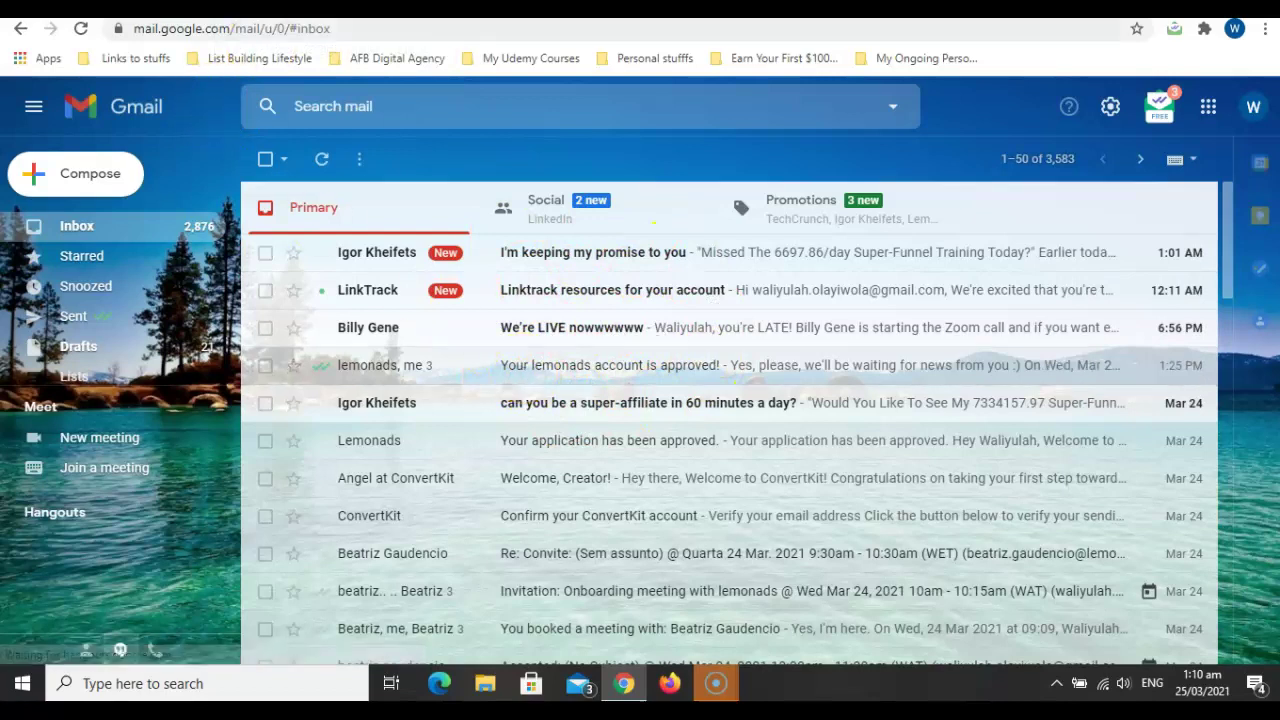
Back in the Care and Compassion Network inbox, close the account panel and compose a new message.
click(292, 10)
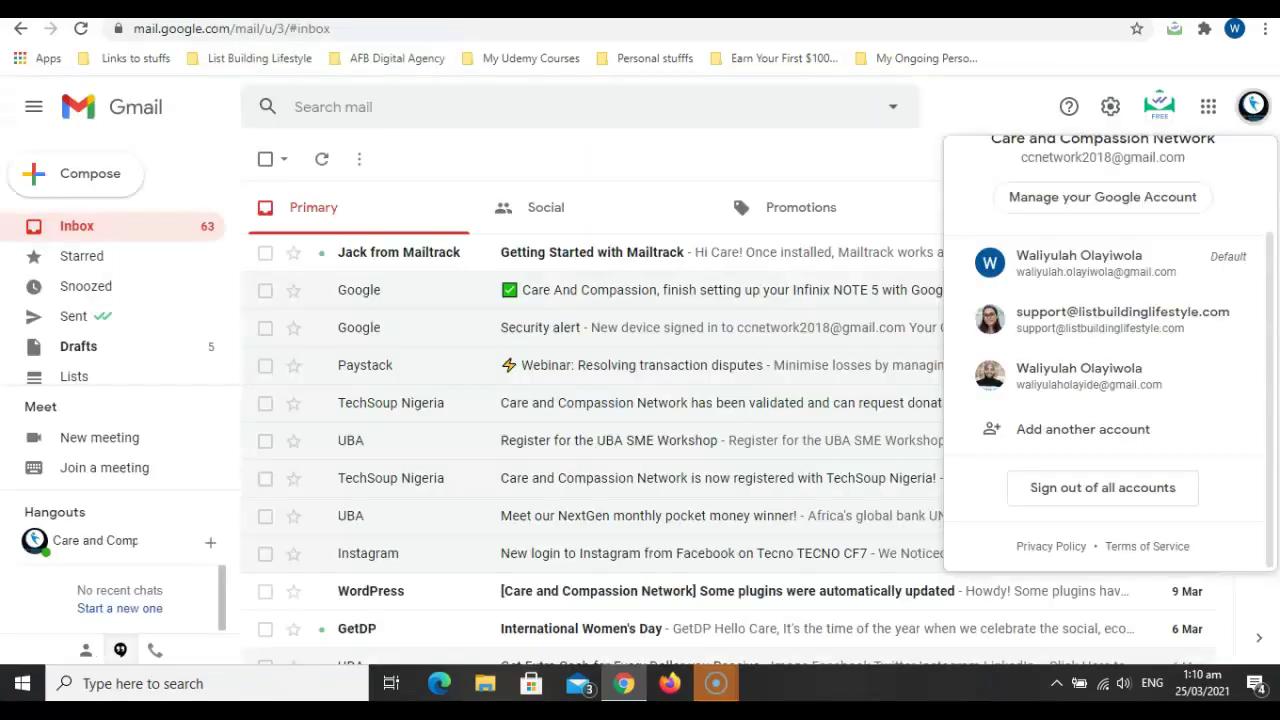
click(884, 167)
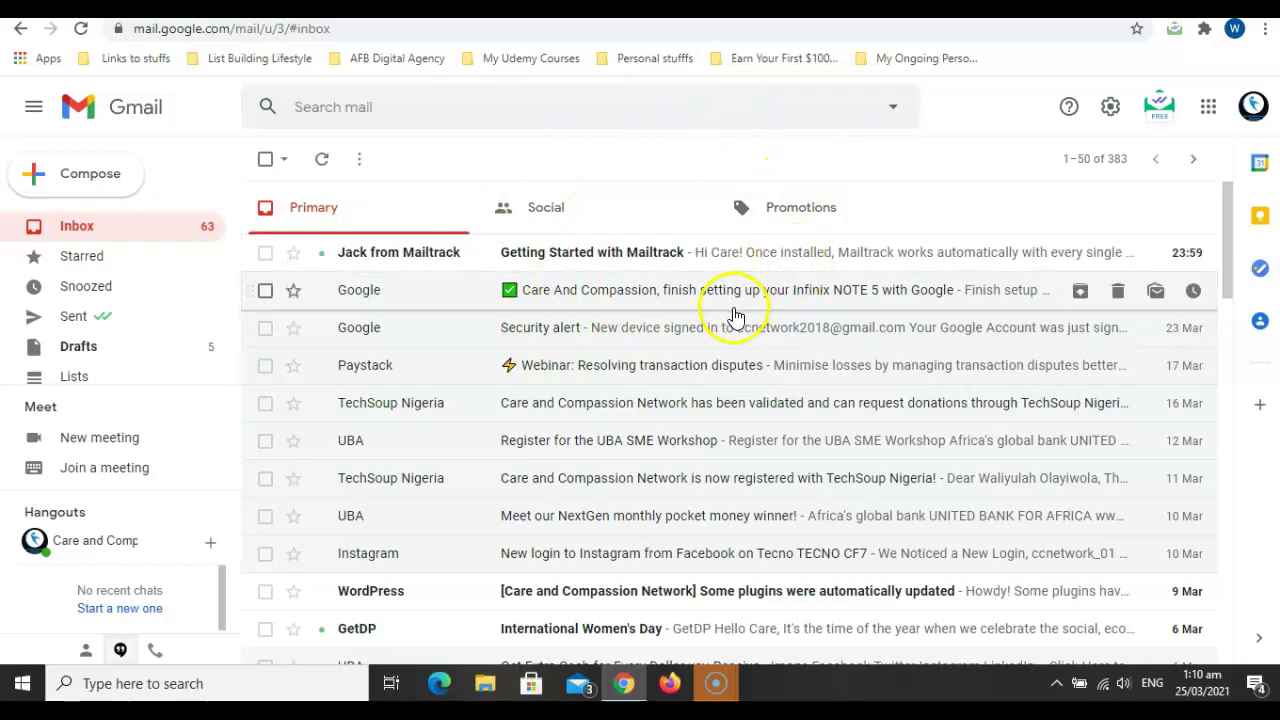
click(1074, 155)
click(1154, 166)
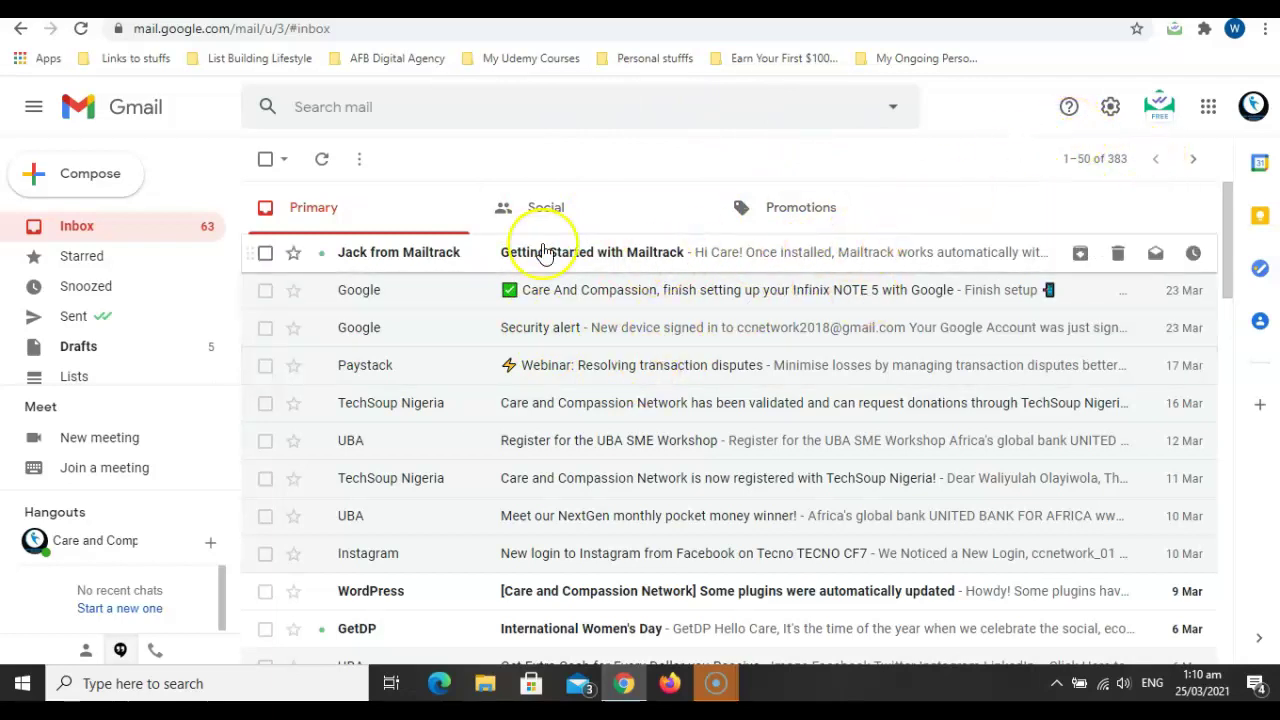
click(96, 195)
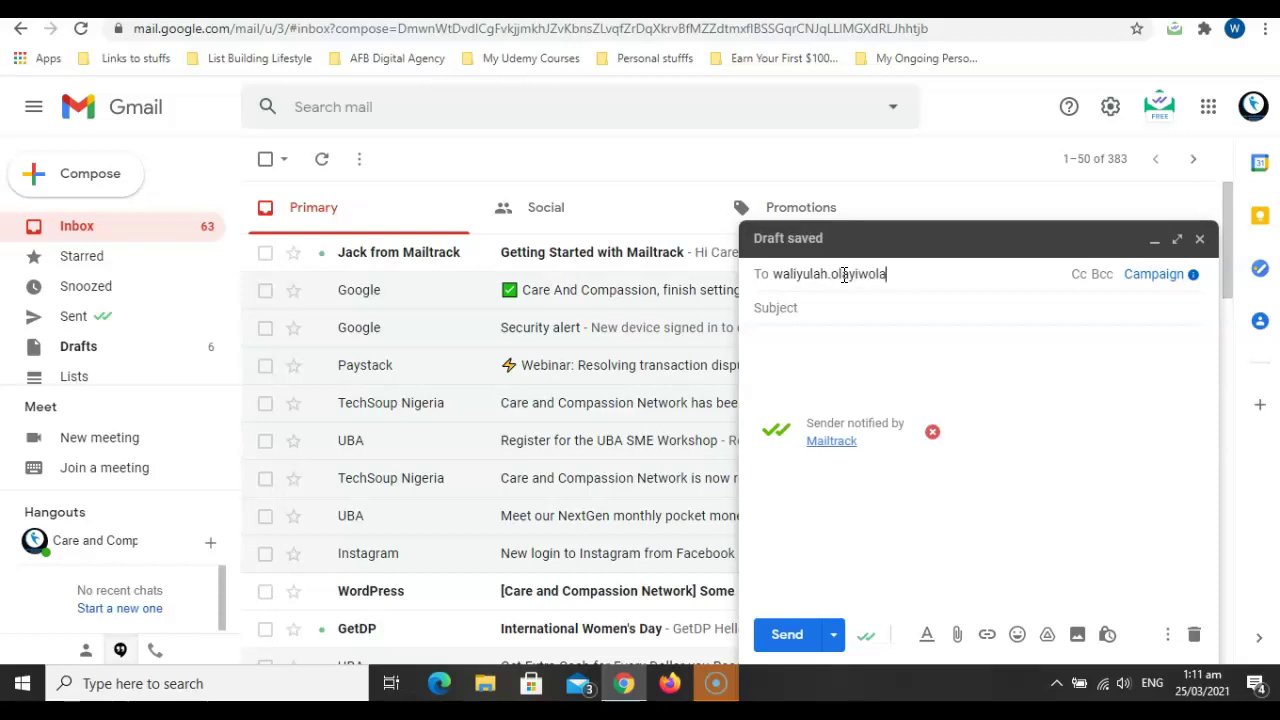
Finish the personal Gmail address in the To field so it becomes a recipient chip.
text(il.com)
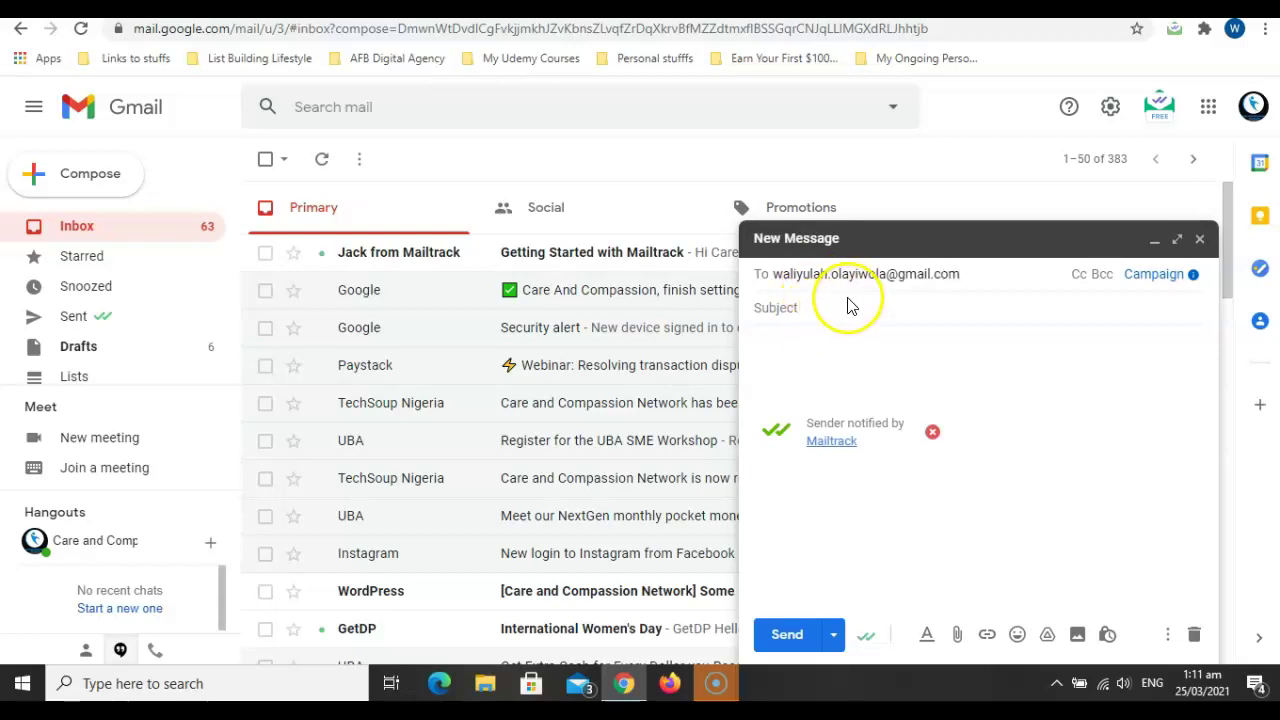
click(847, 308)
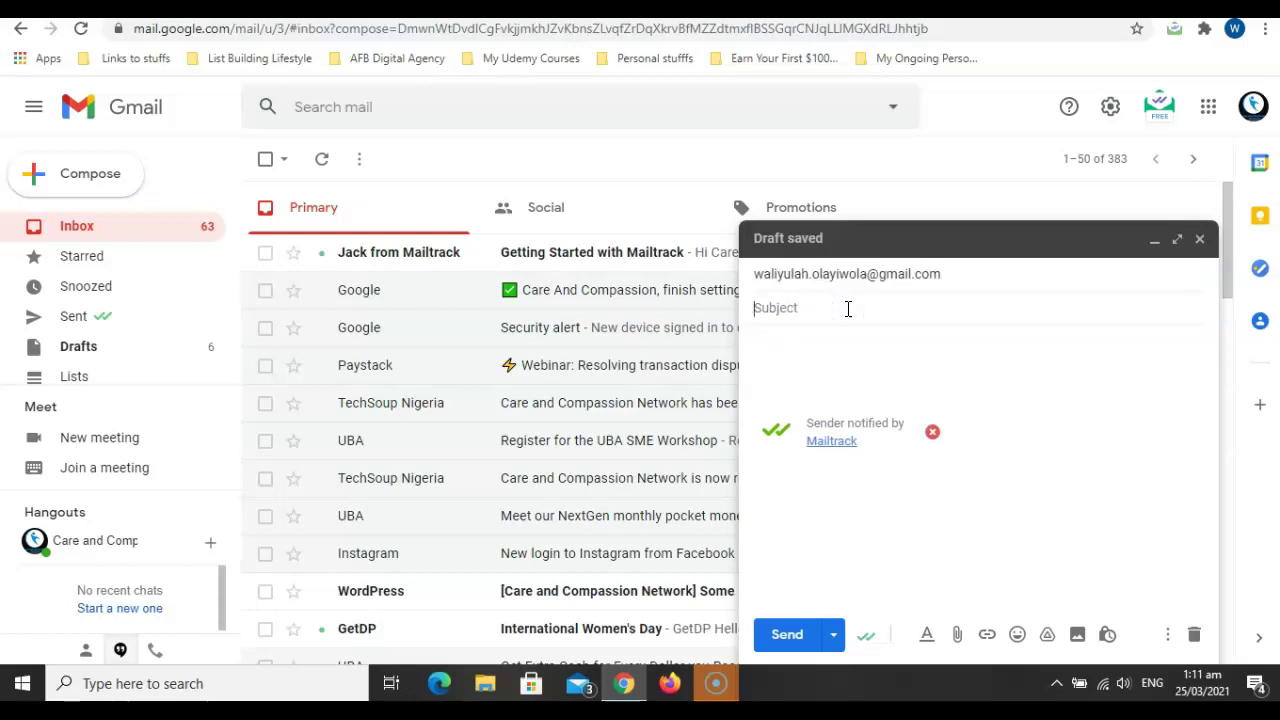
click(1031, 285)
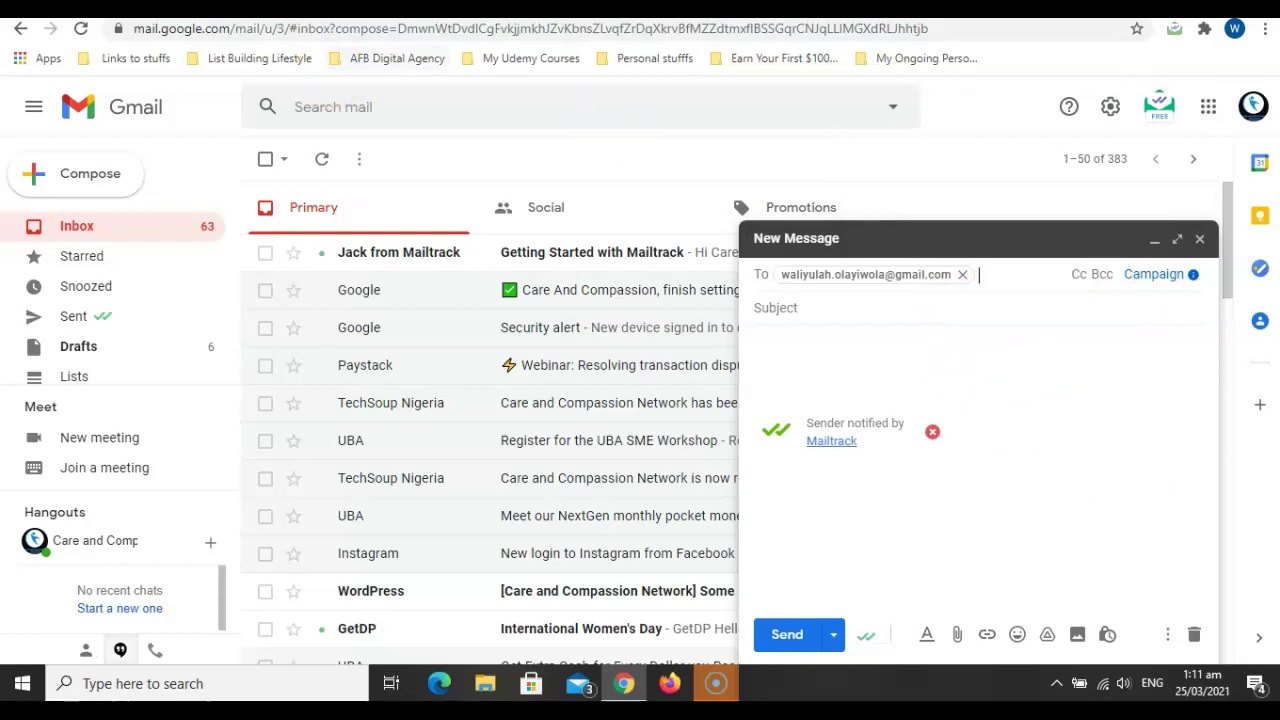
click(195, 8)
Start a message in the other Gmail account and view its contacts, then close the unfinished draft.
click(385, 6)
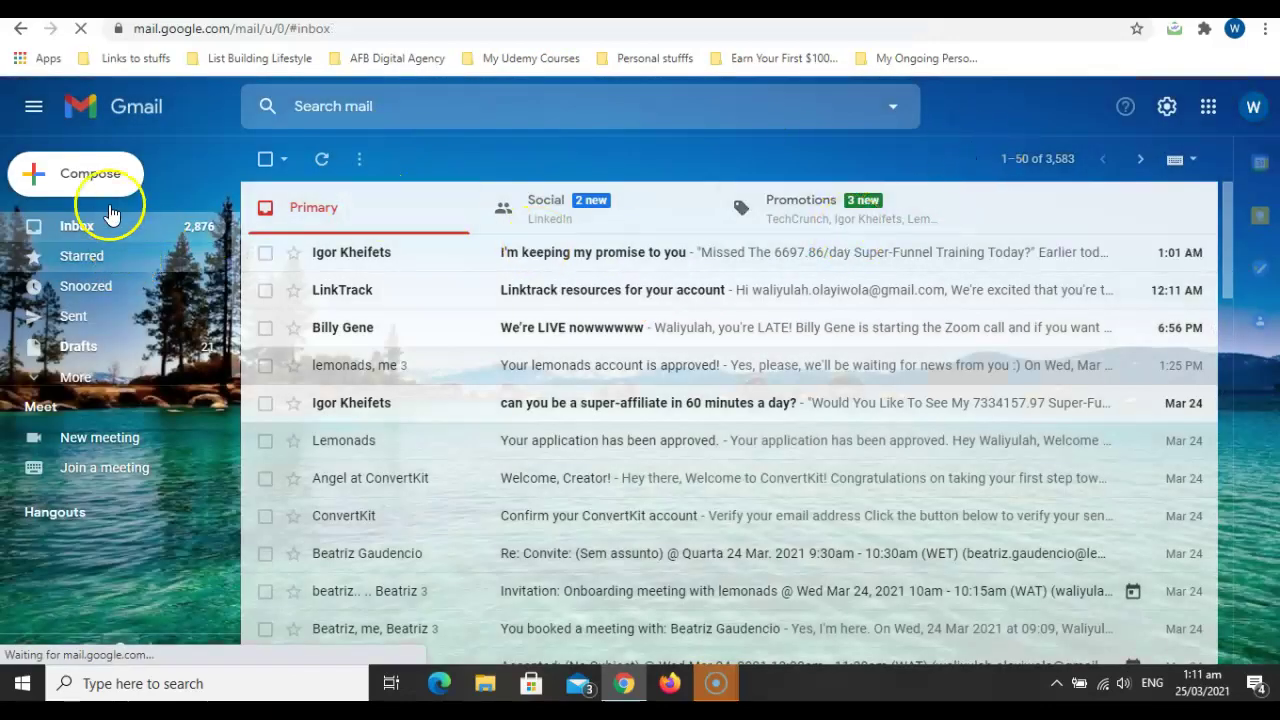
click(82, 184)
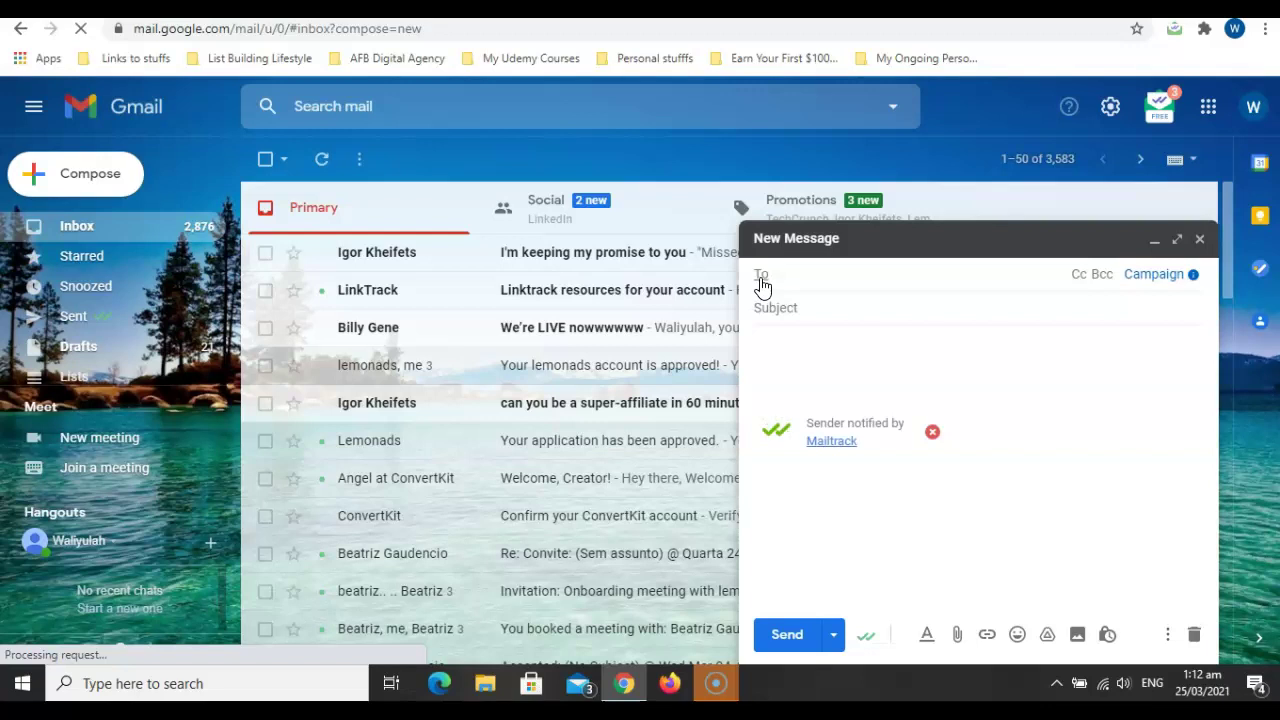
click(762, 280)
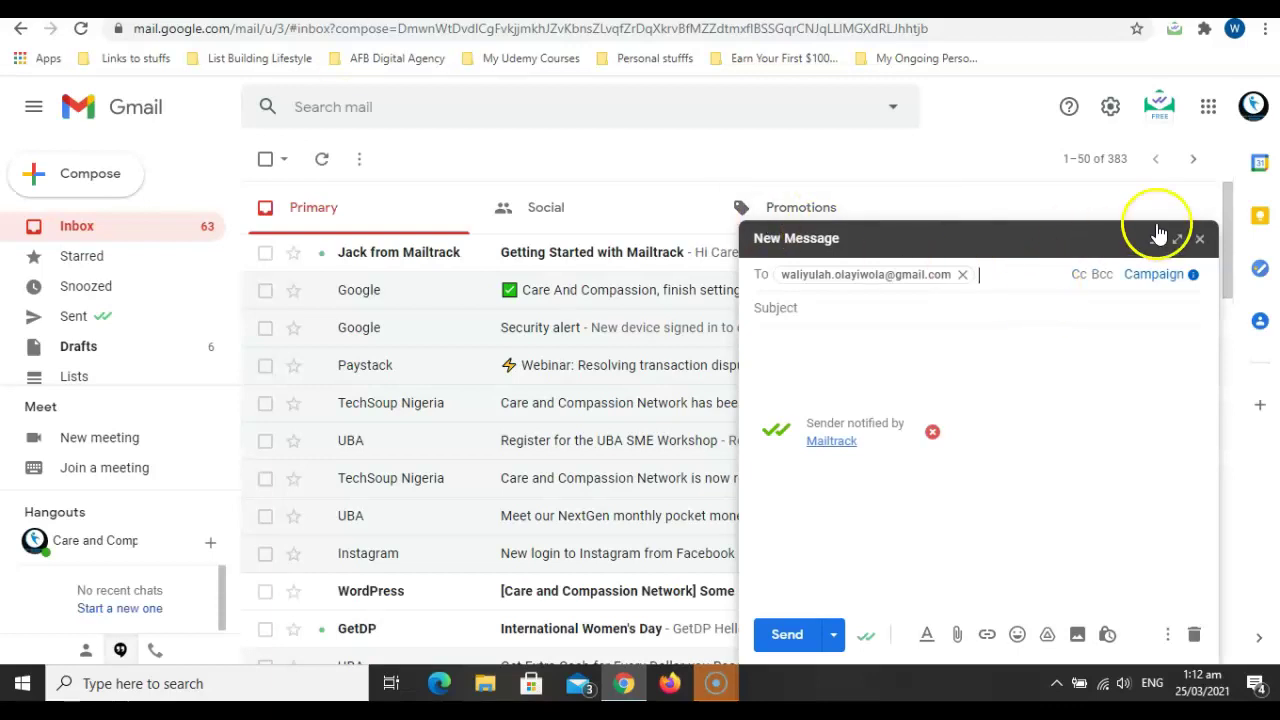
click(1198, 240)
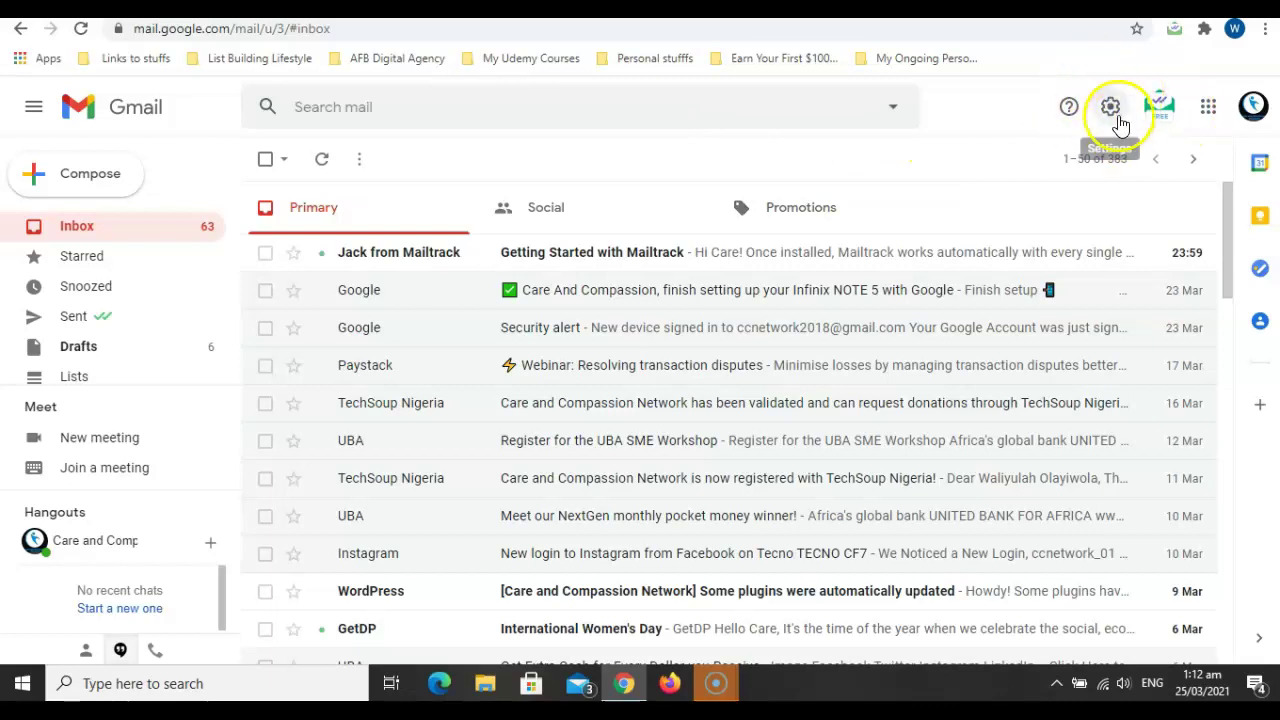
Go from quick settings to the full Gmail settings and open the Accounts and Import tab.
click(1111, 110)
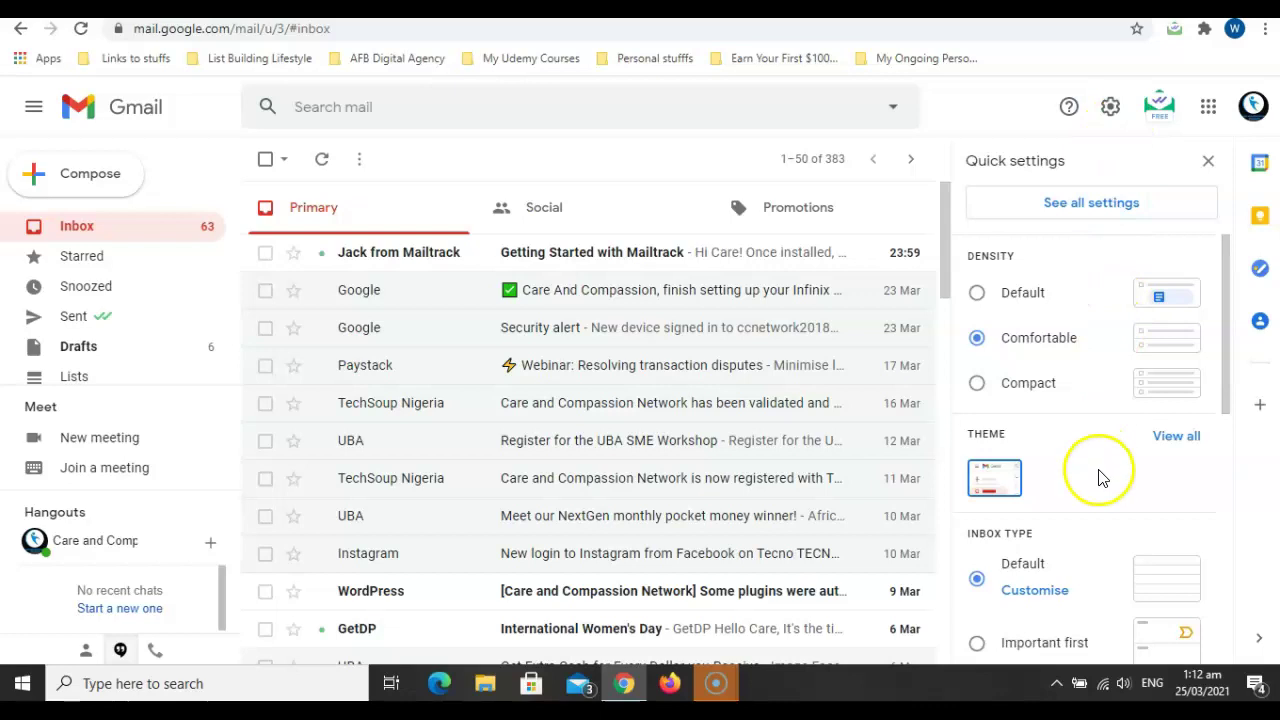
click(1073, 222)
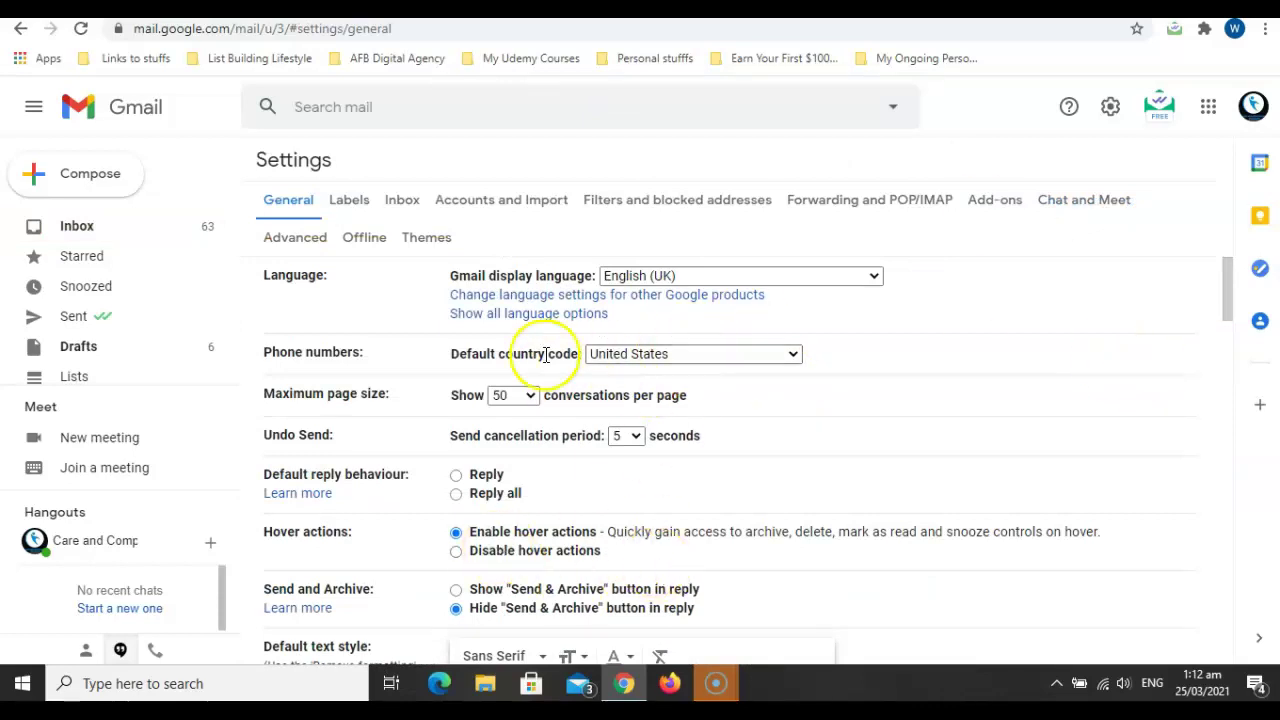
click(362, 213)
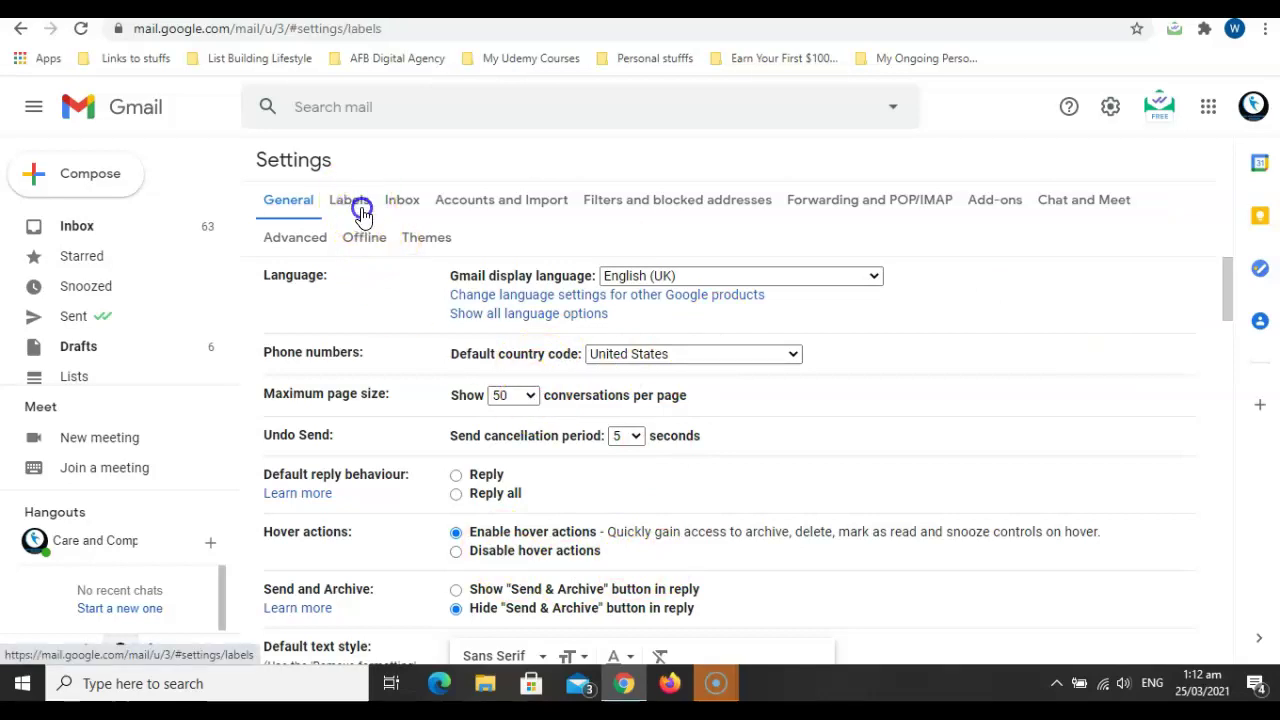
click(401, 204)
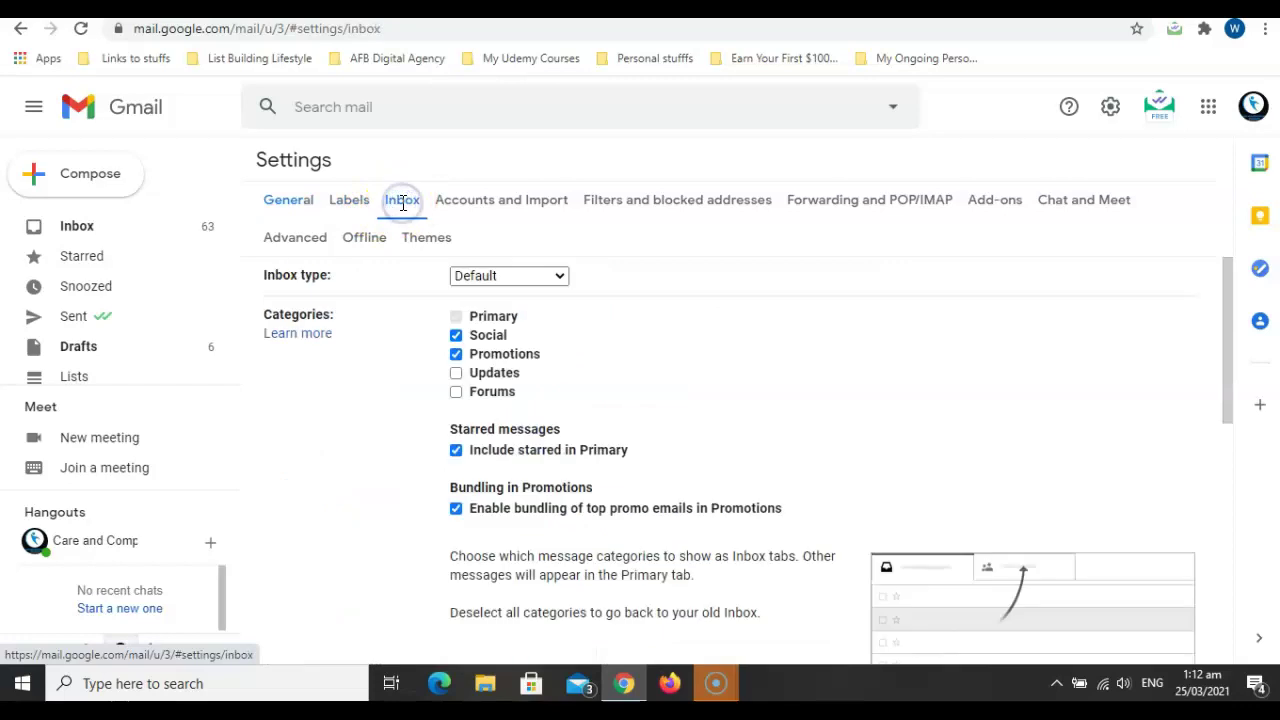
click(475, 199)
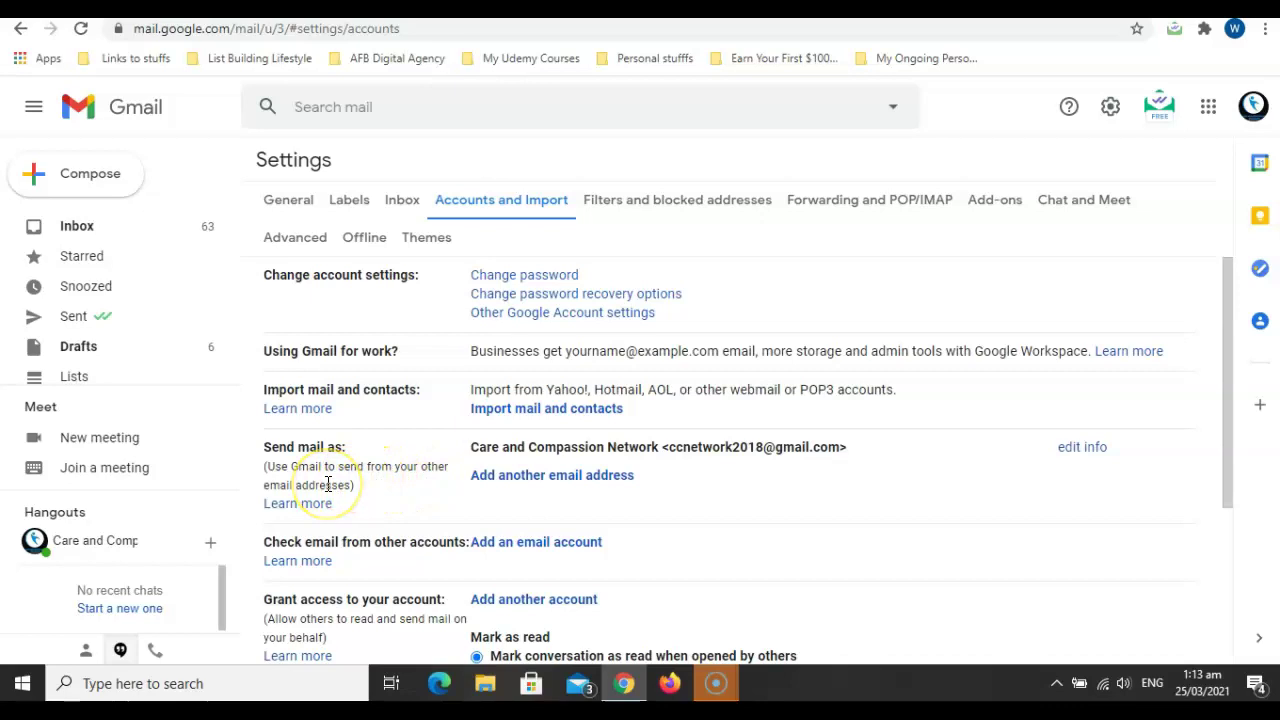
Add a new send-as address under the name Care and Compassion Network, entering the corporate address beginning 'corp'.
click(536, 478)
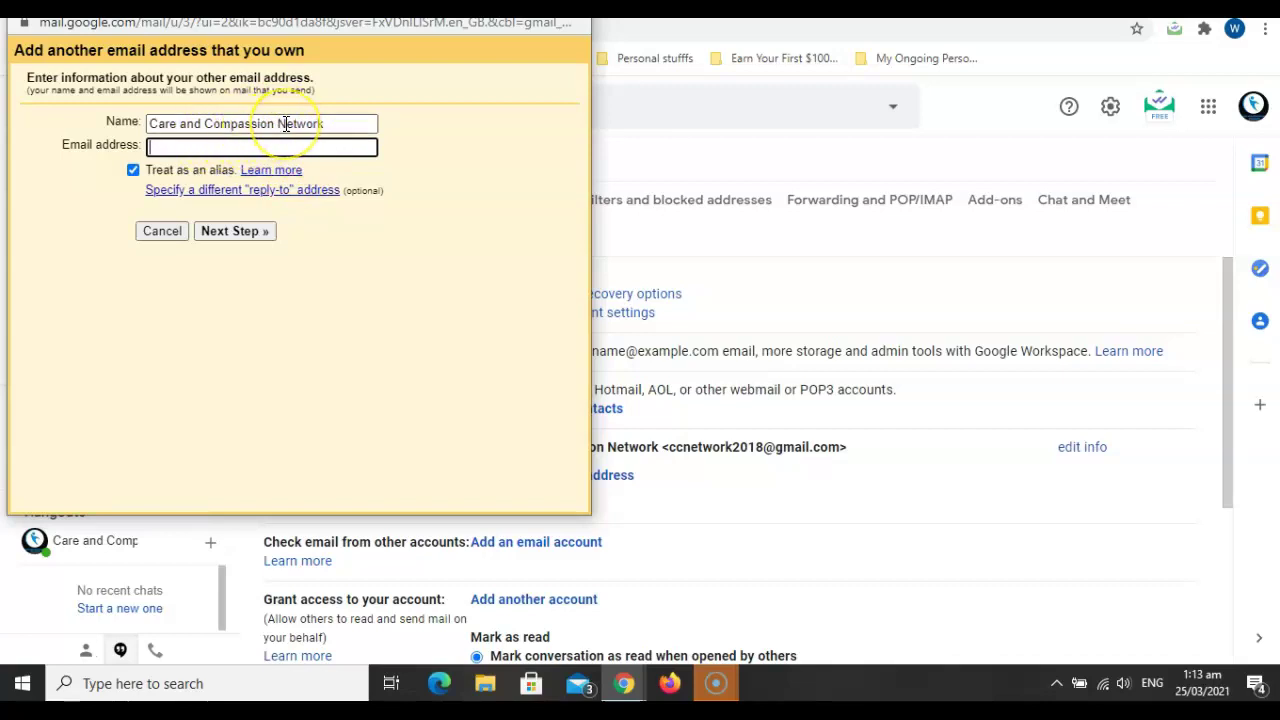
click(221, 146)
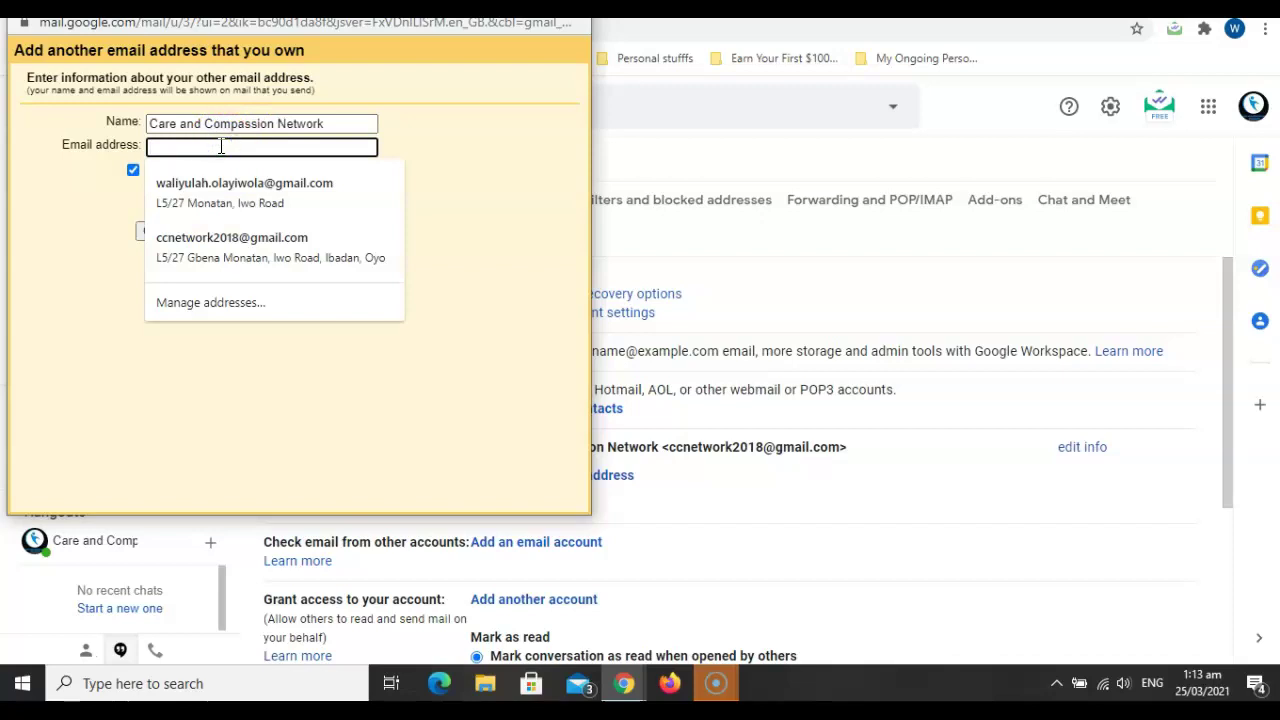
click(152, 123)
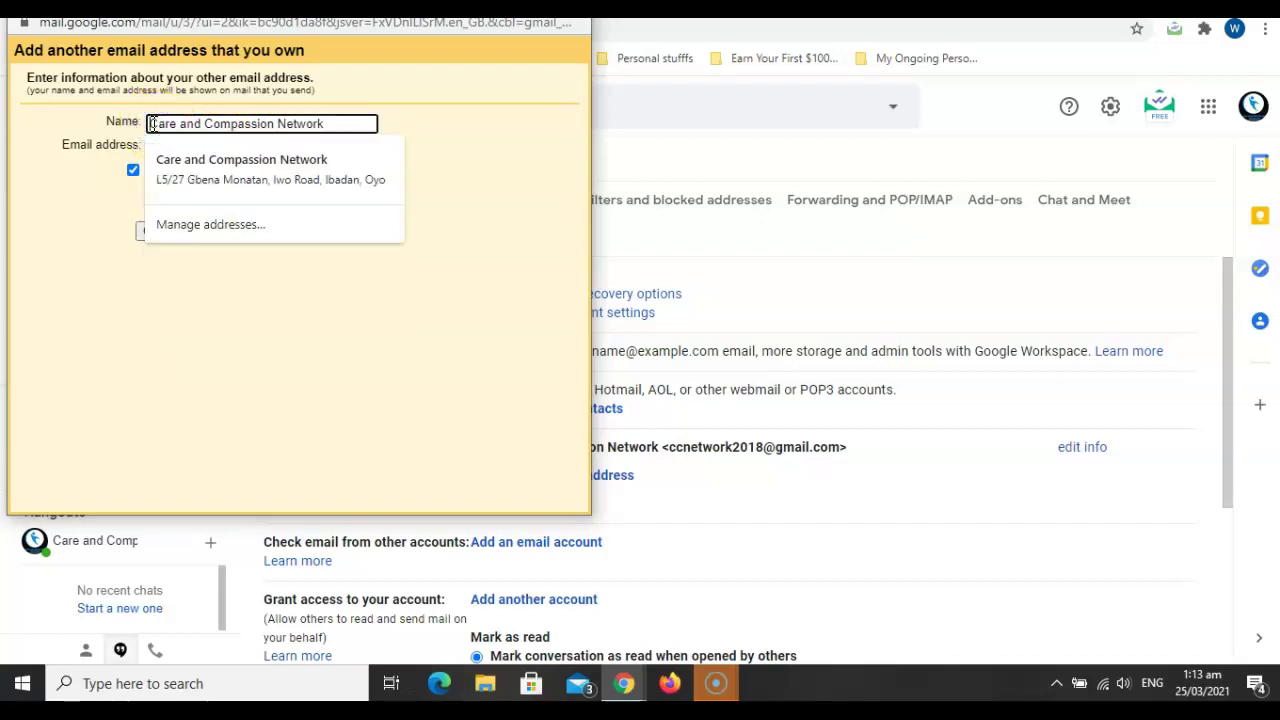
click(83, 179)
click(177, 146)
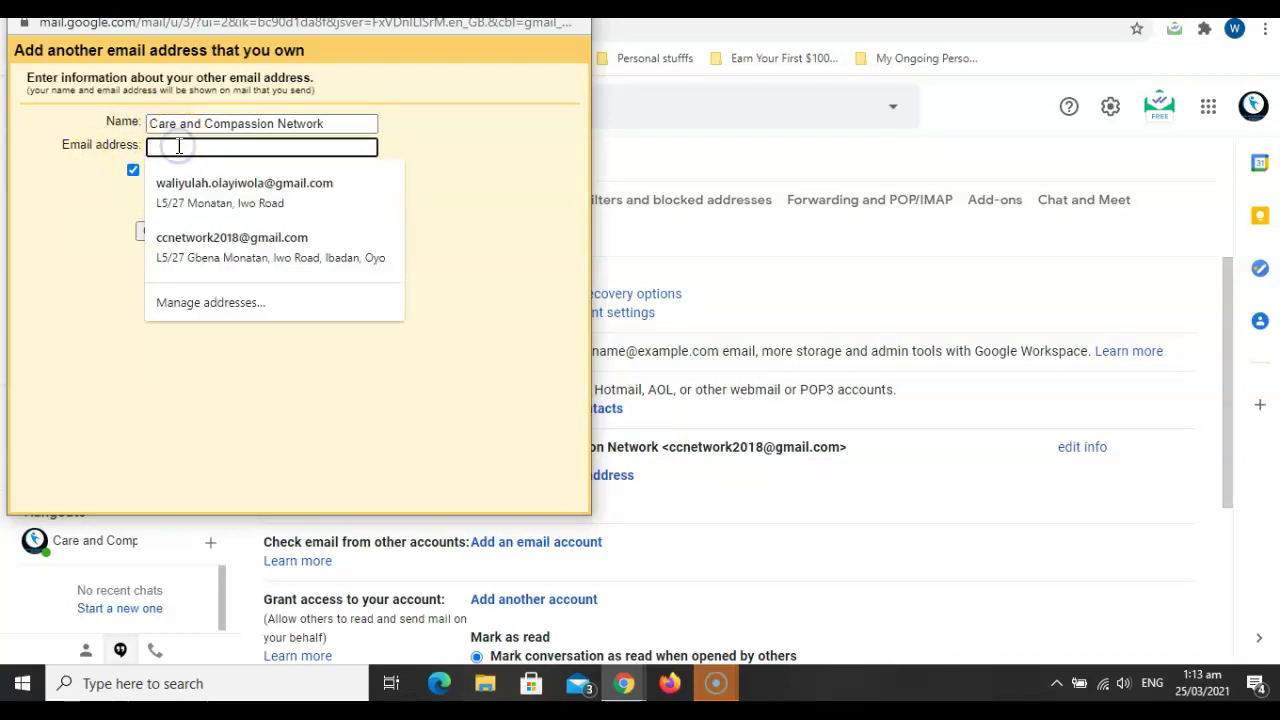
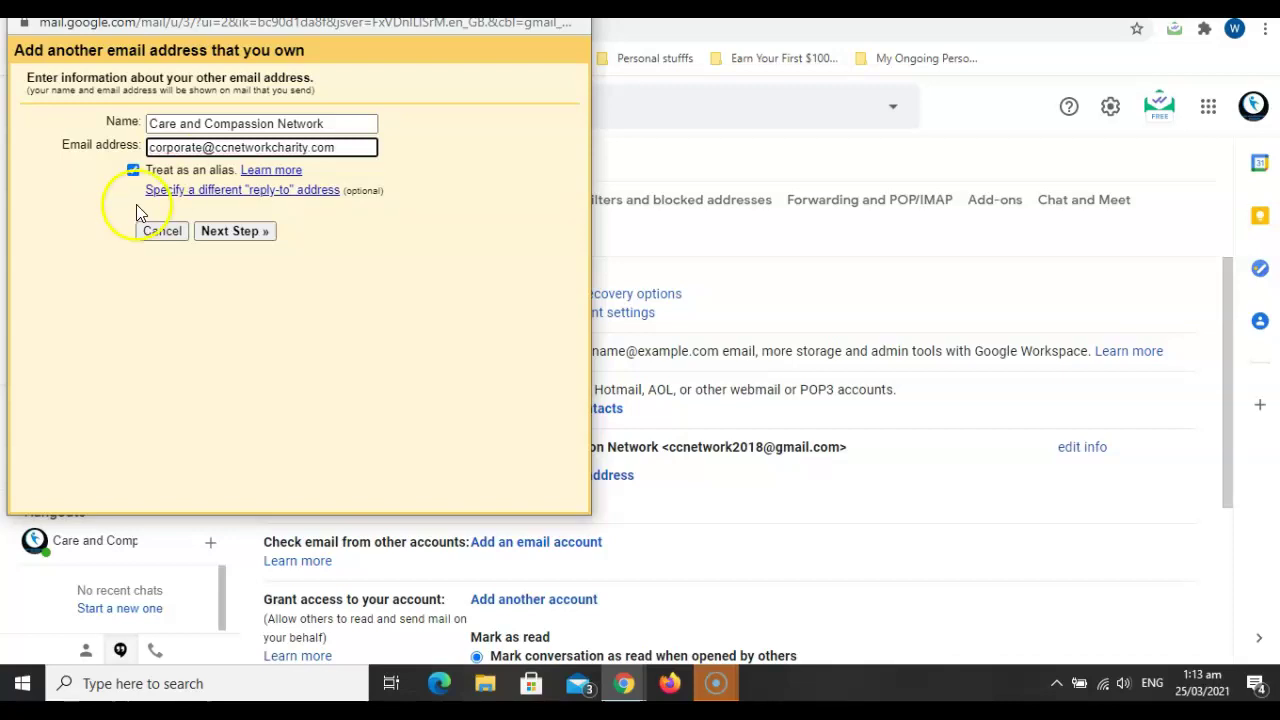
Advance to the SMTP step, keep port 587 and change the username to the full corporate address.
click(236, 233)
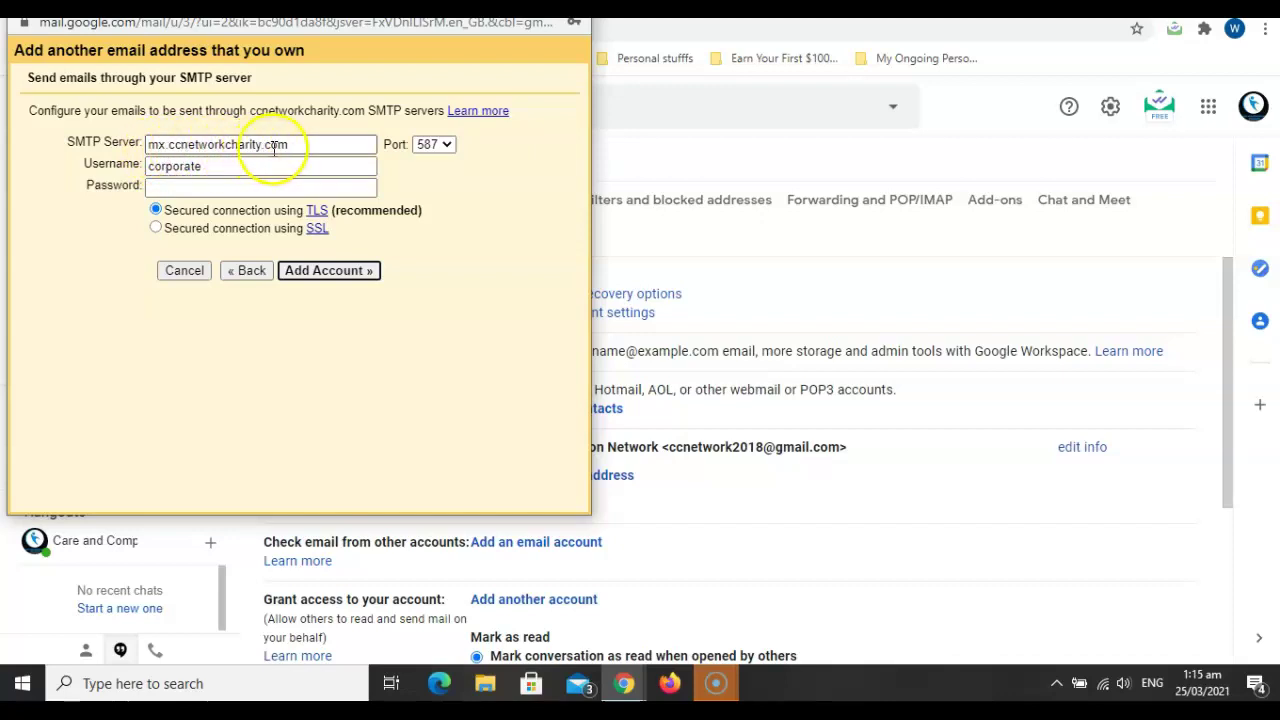
click(434, 147)
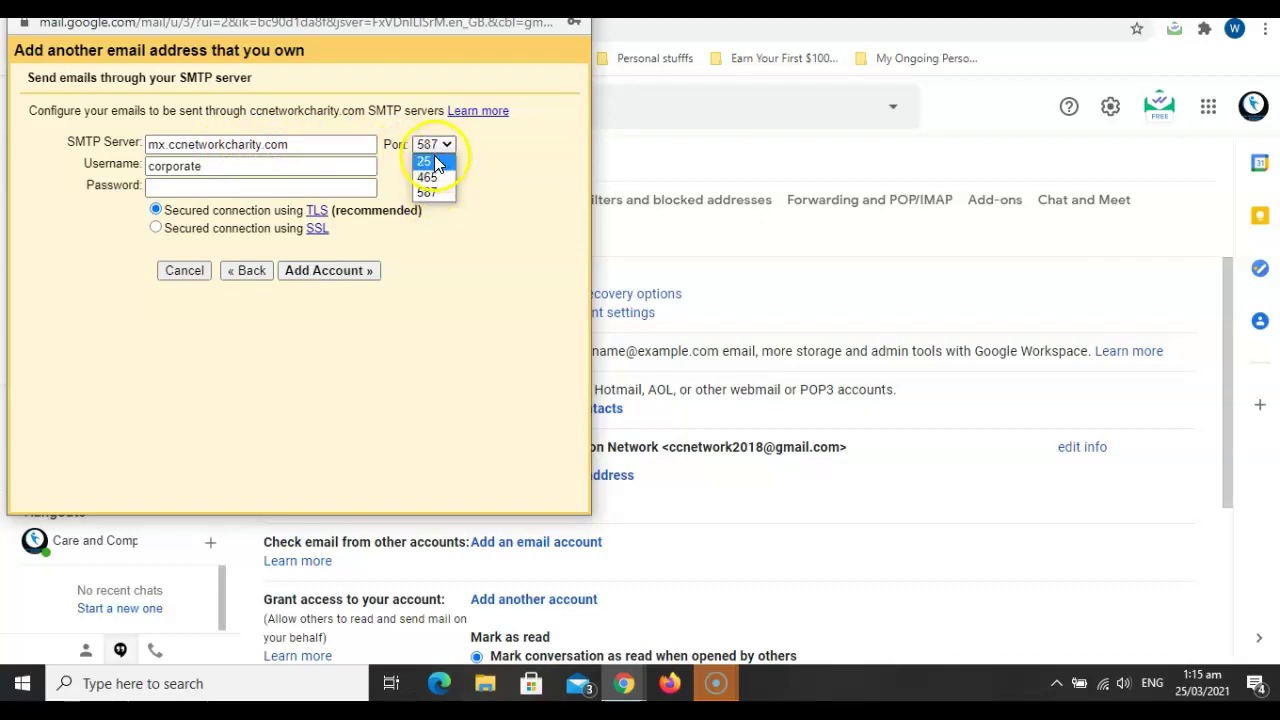
click(434, 192)
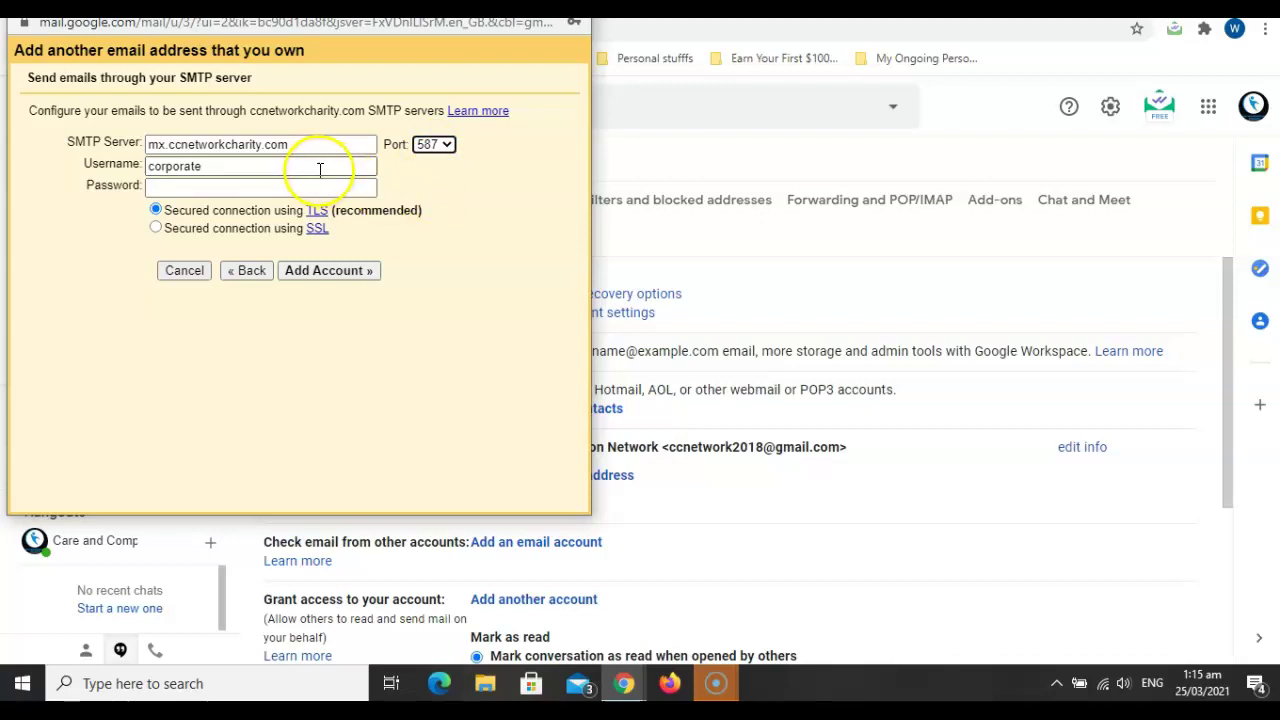
click(241, 187)
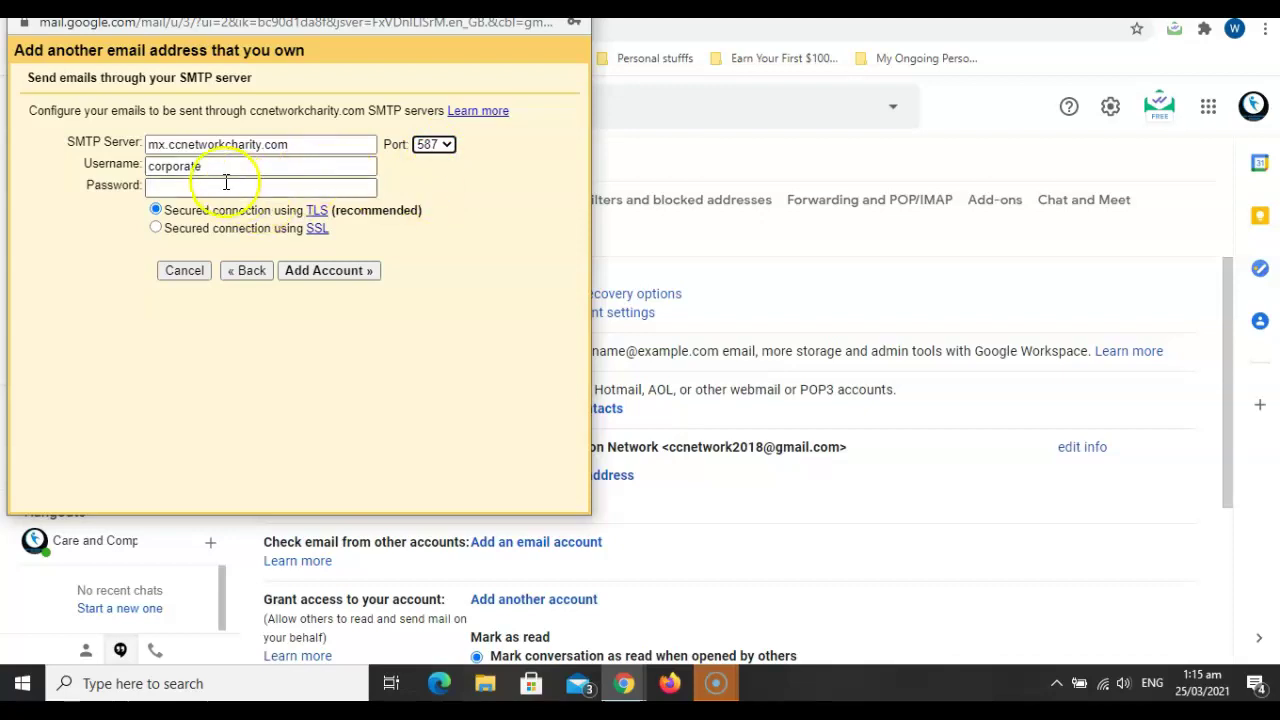
click(216, 165)
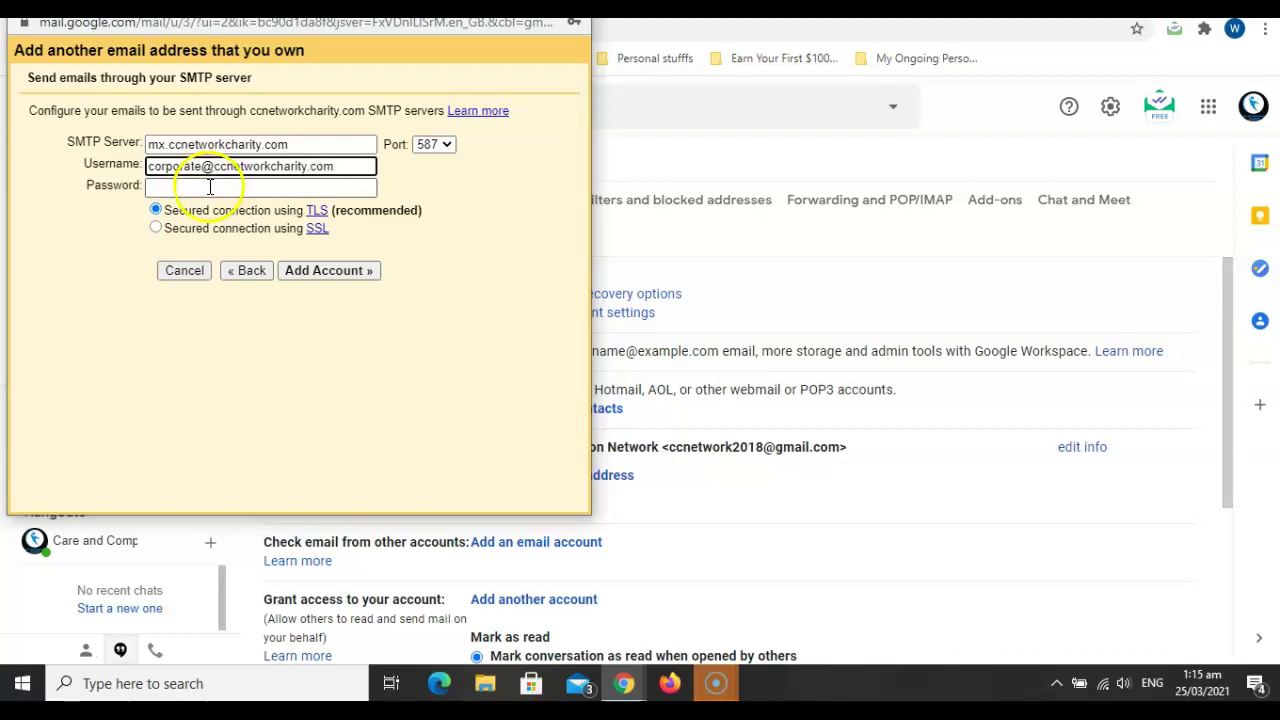
Paste the corporate mailbox password and submit the account with TLS on mx.ccnetworkcharity.com.
click(210, 187)
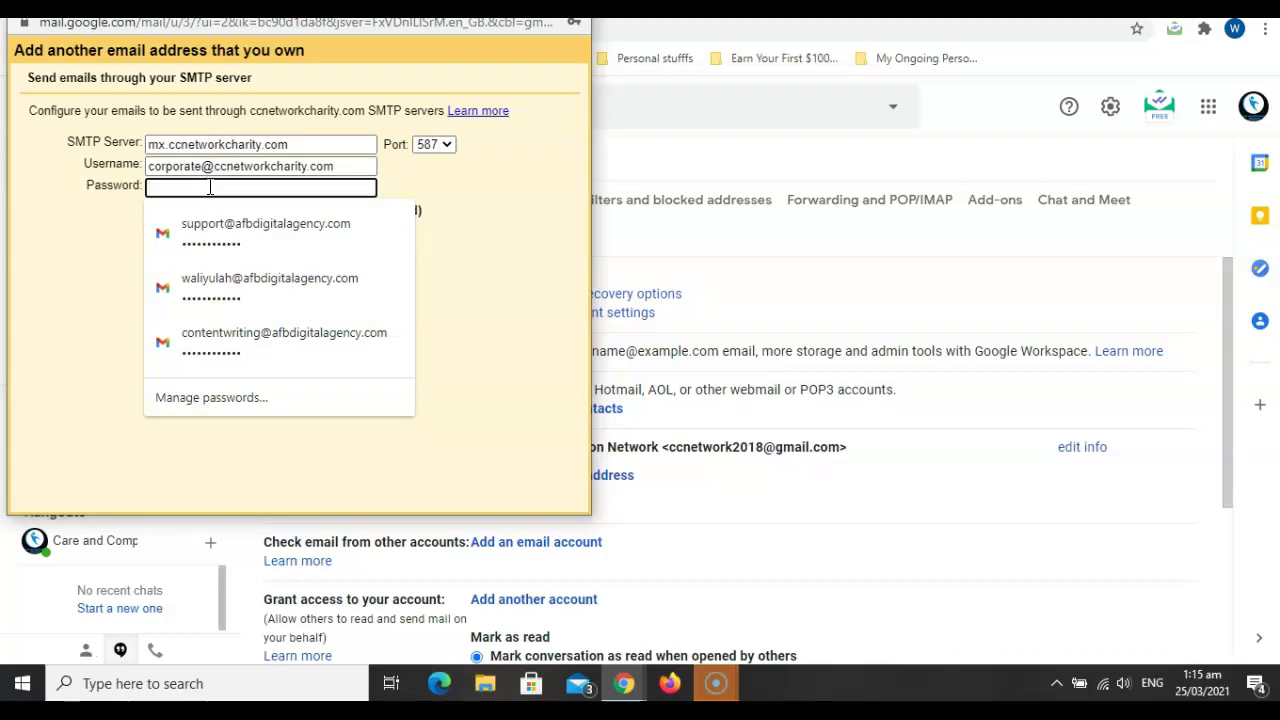
key(ctrl+v)
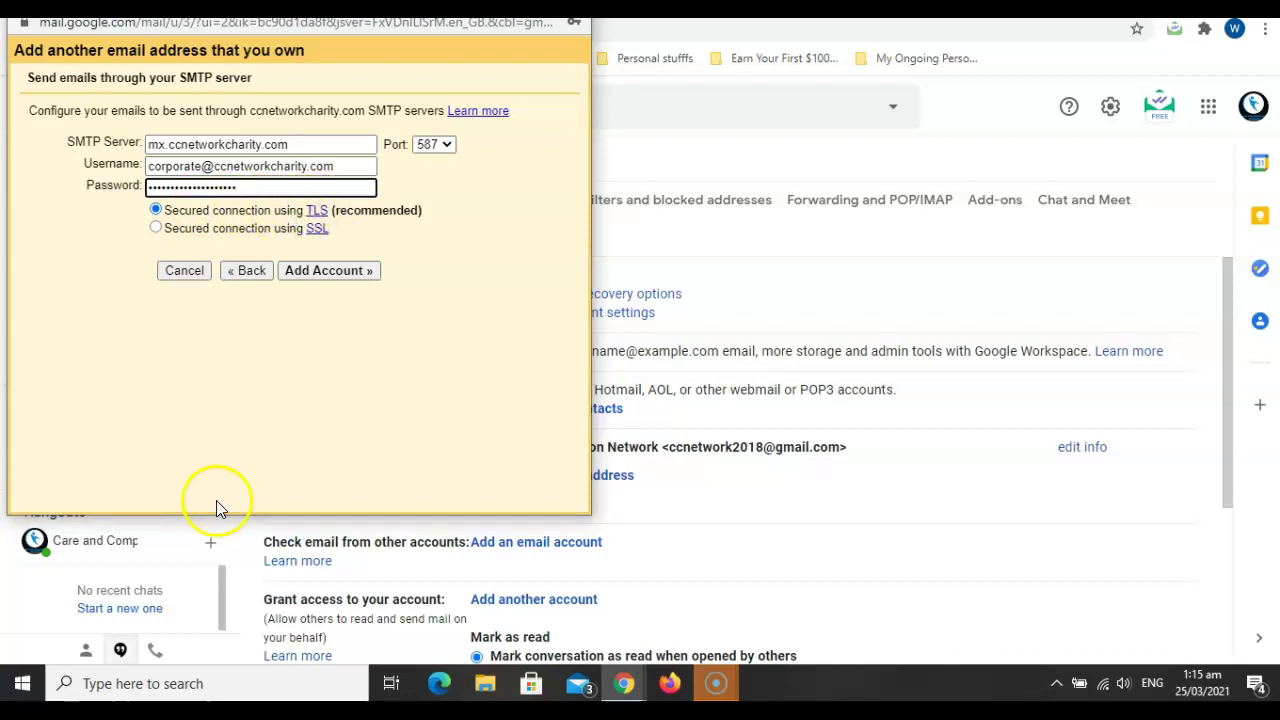
click(45, 655)
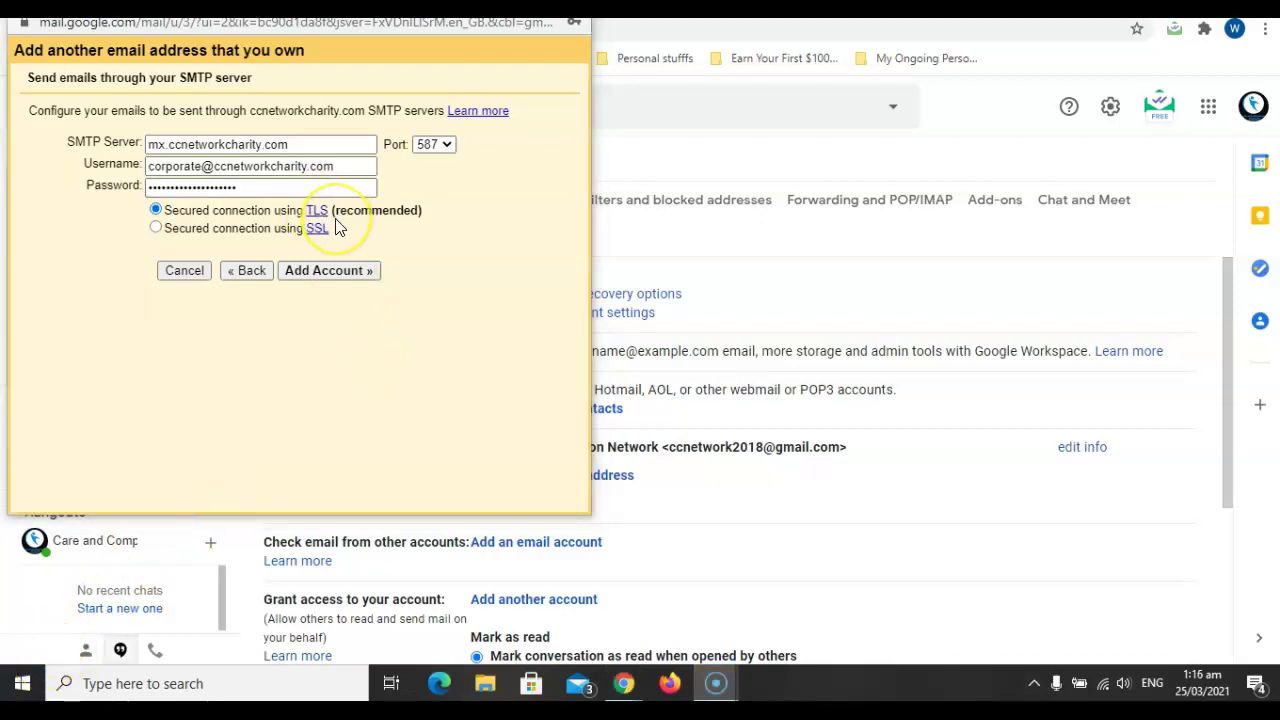
click(313, 244)
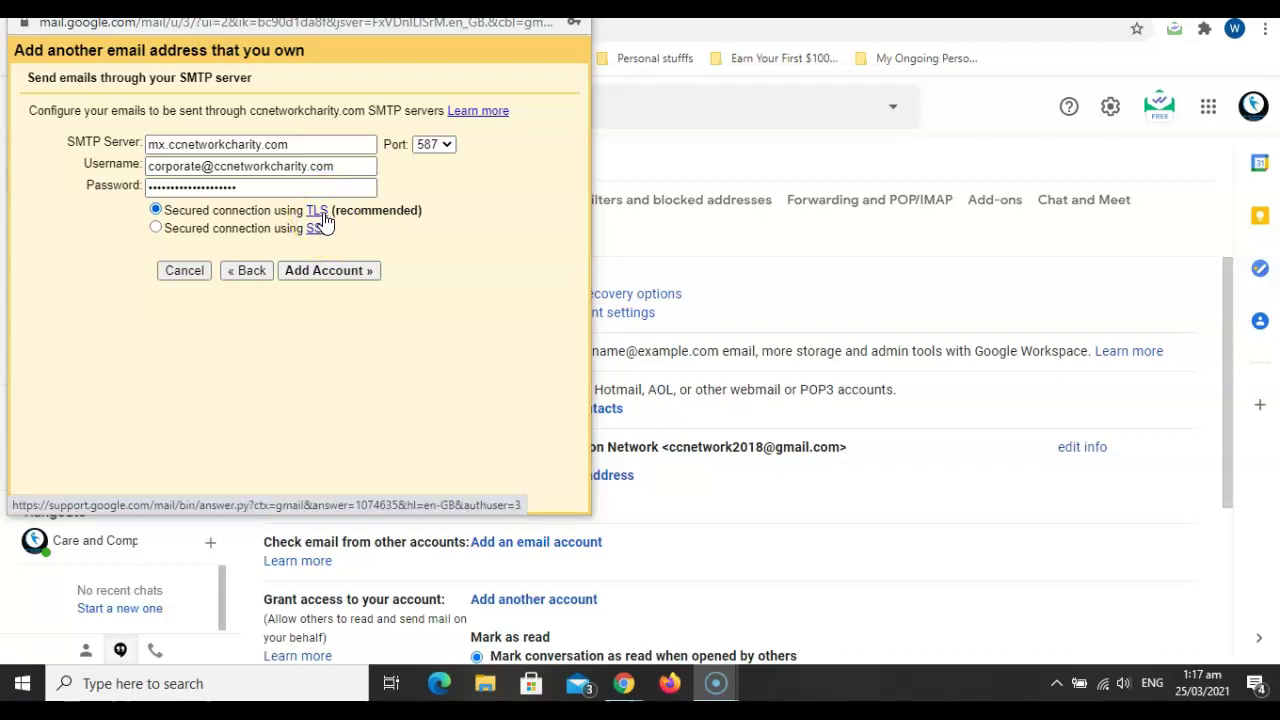
click(334, 278)
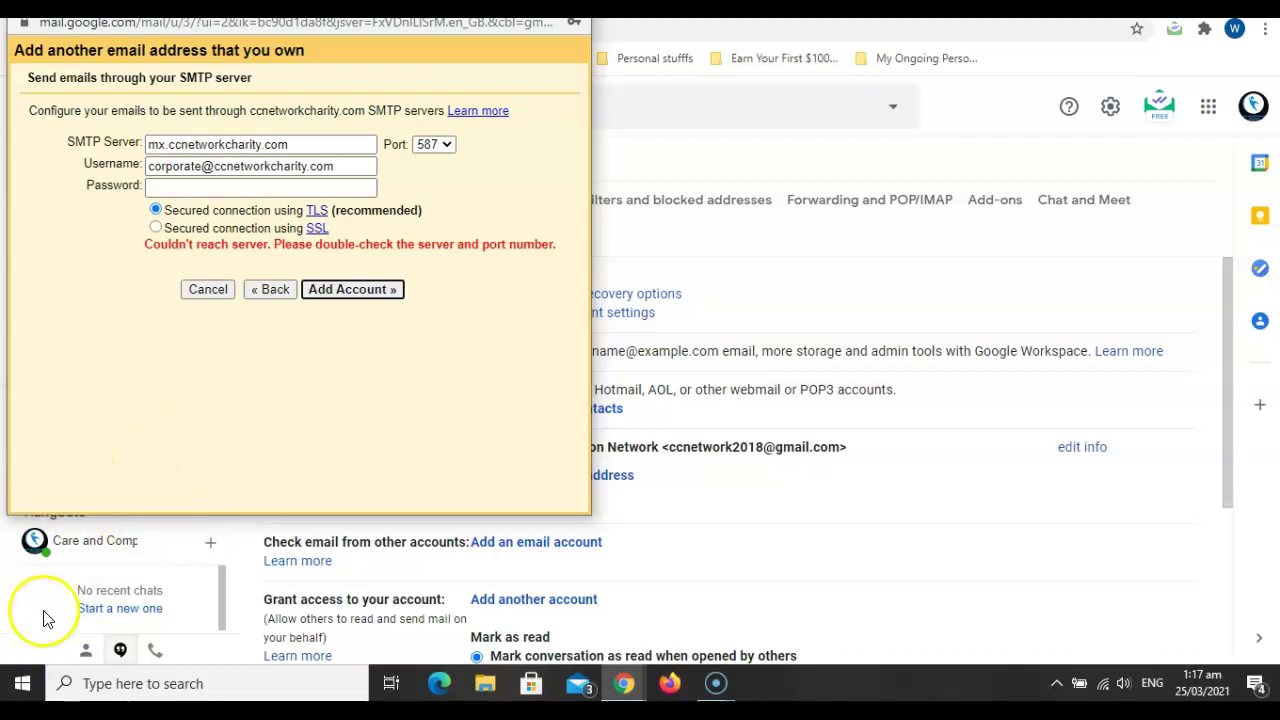
Retry the corporate SMTP settings on port 465 with SSL and the re-entered password.
click(40, 661)
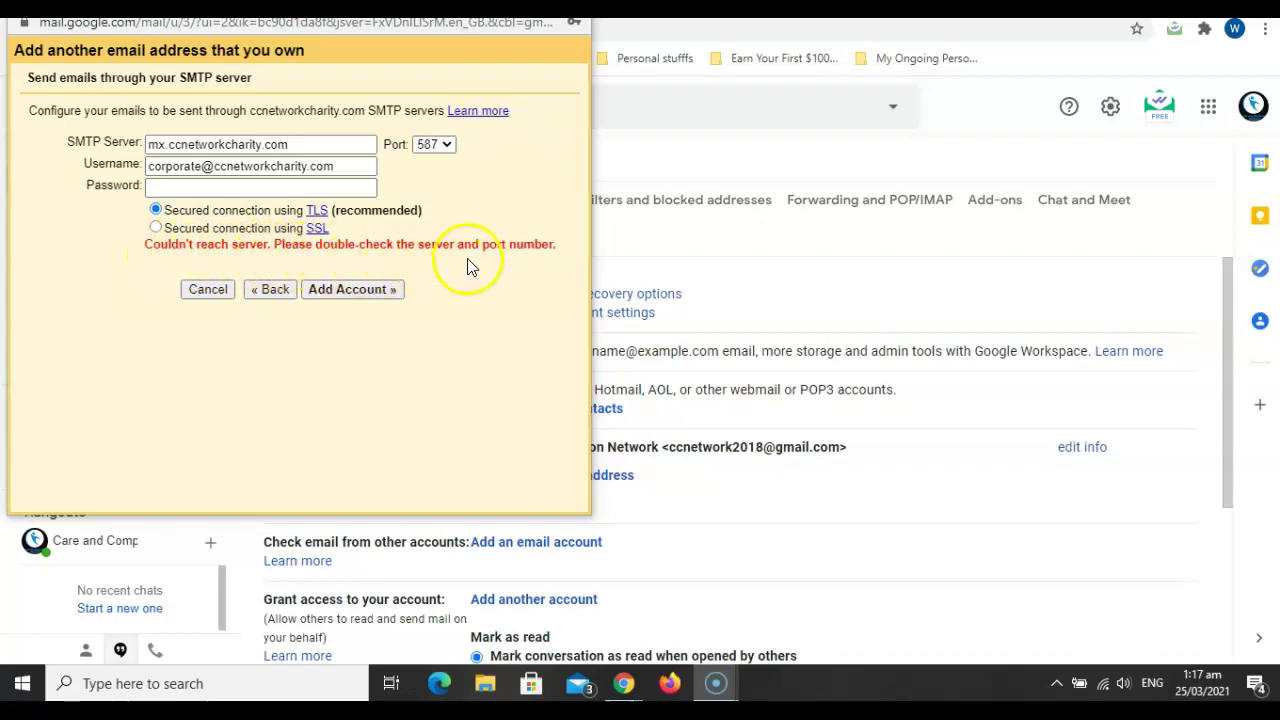
click(447, 147)
click(431, 180)
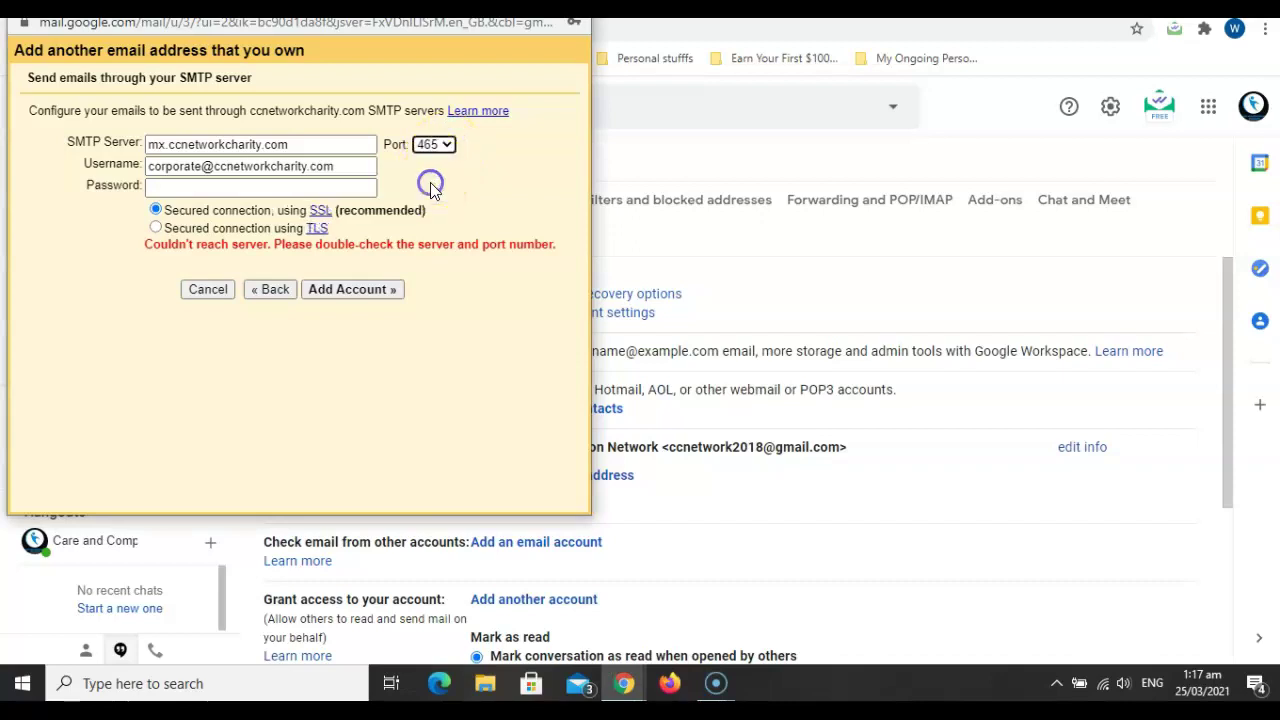
click(284, 189)
key(ctrl+v)
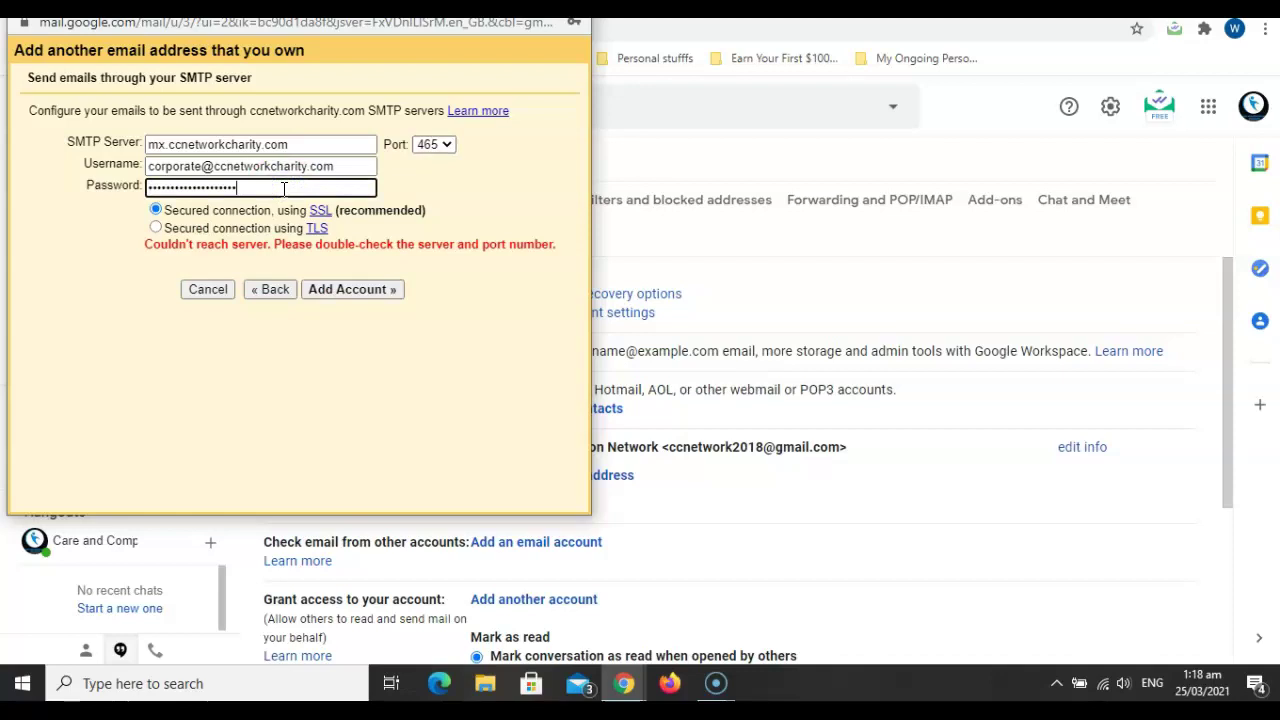
click(331, 289)
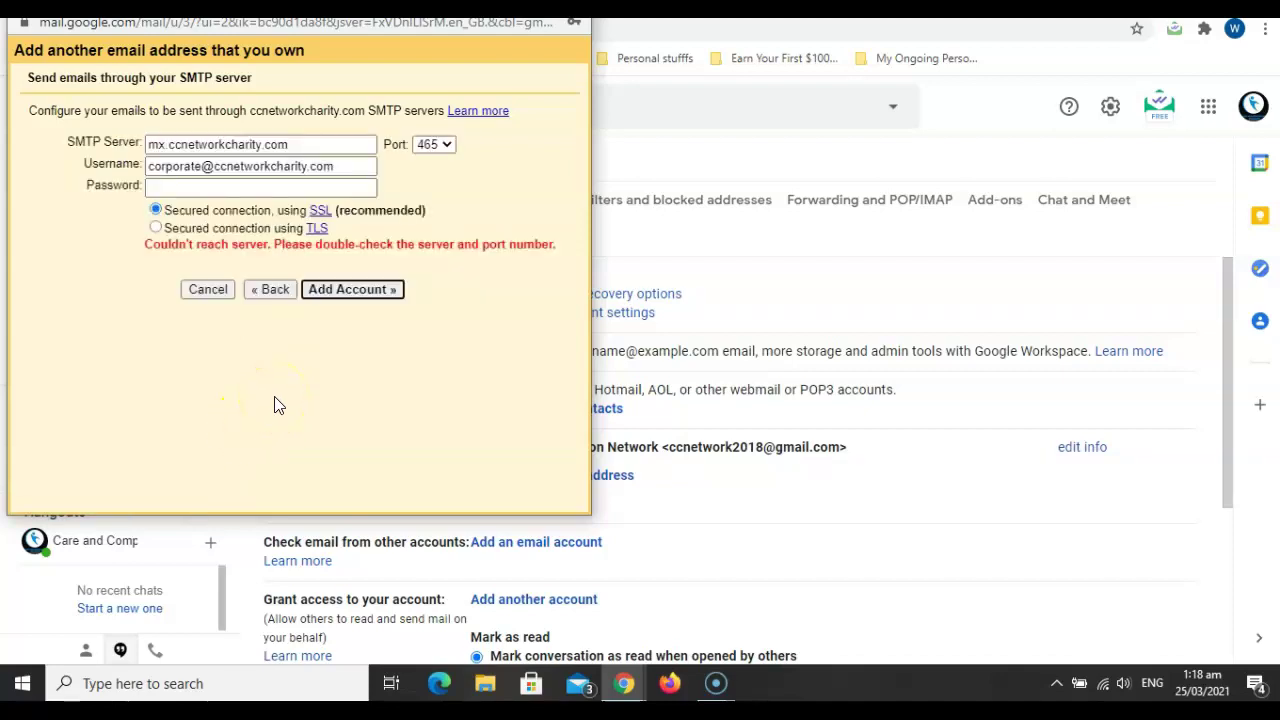
Switch the port to 25, re-enter the corporate mailbox password and submit again.
click(447, 146)
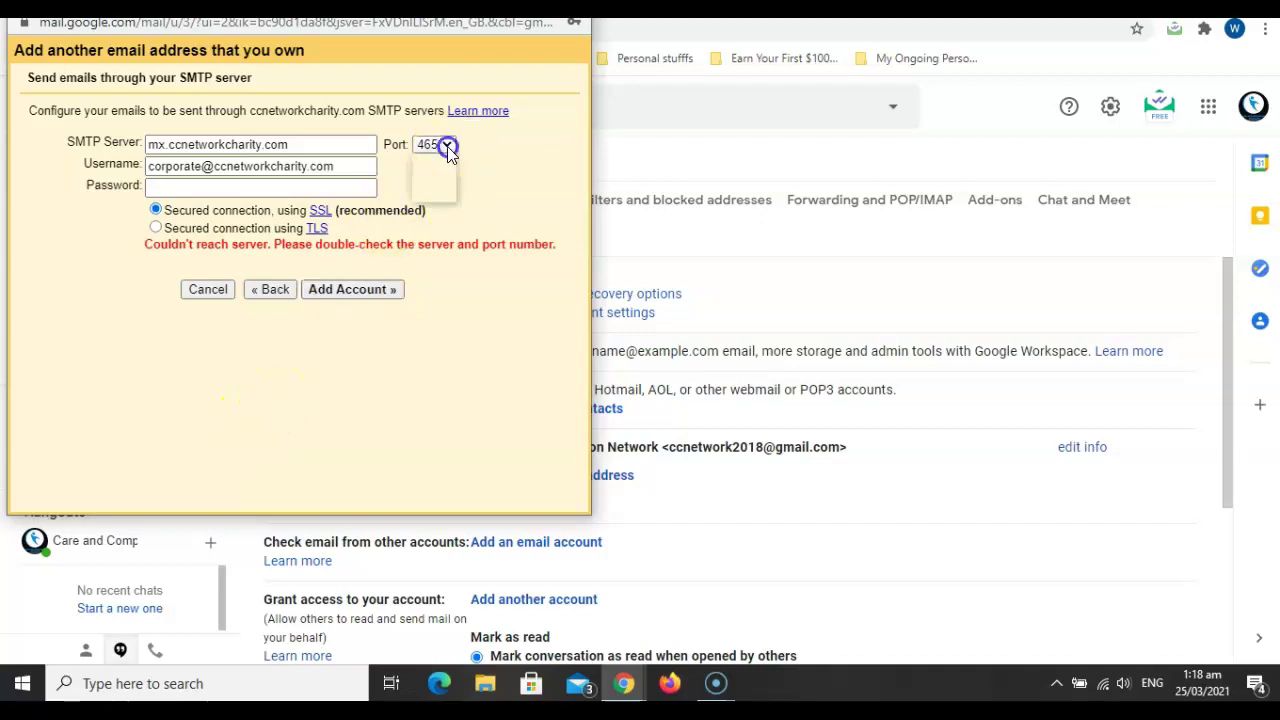
click(437, 163)
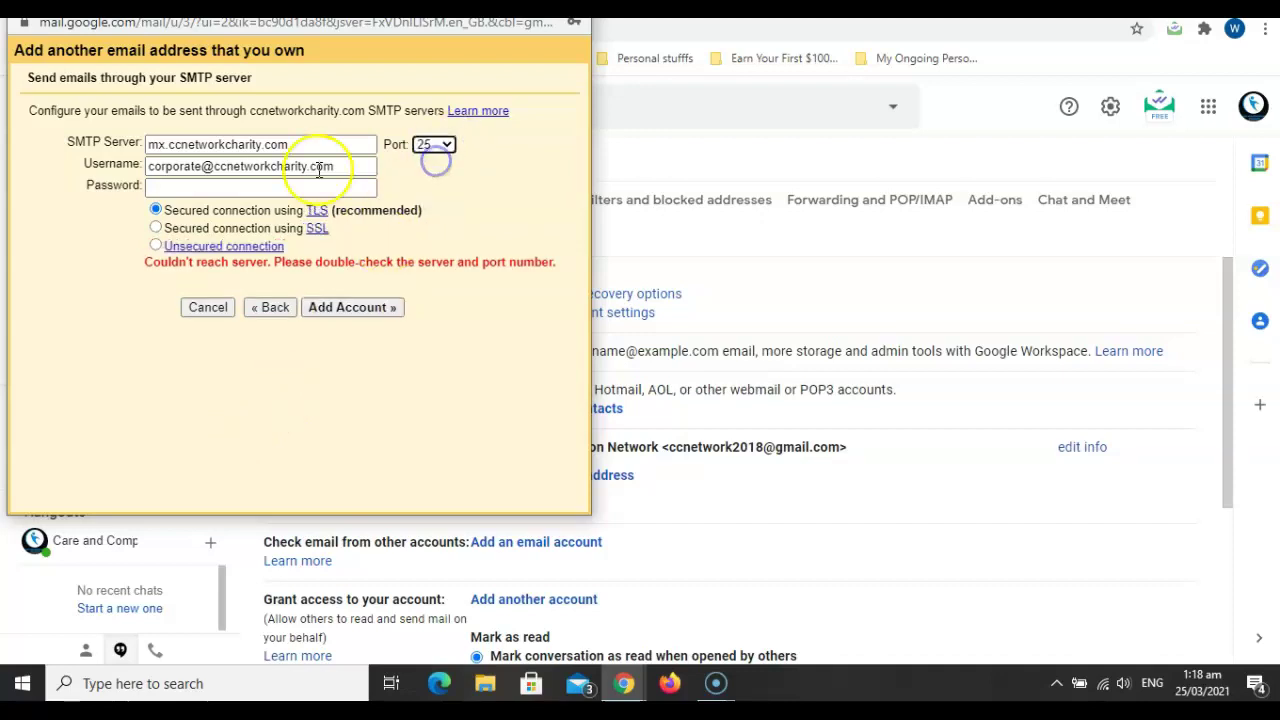
click(268, 188)
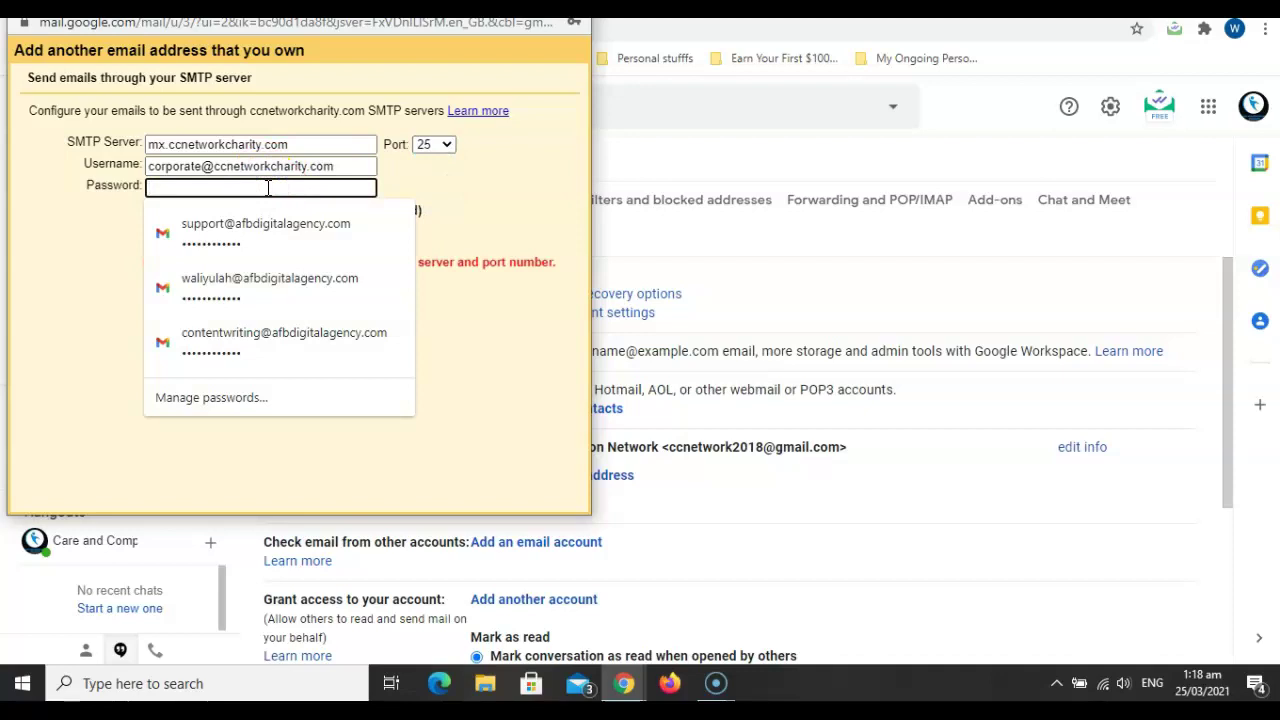
key(ctrl+v)
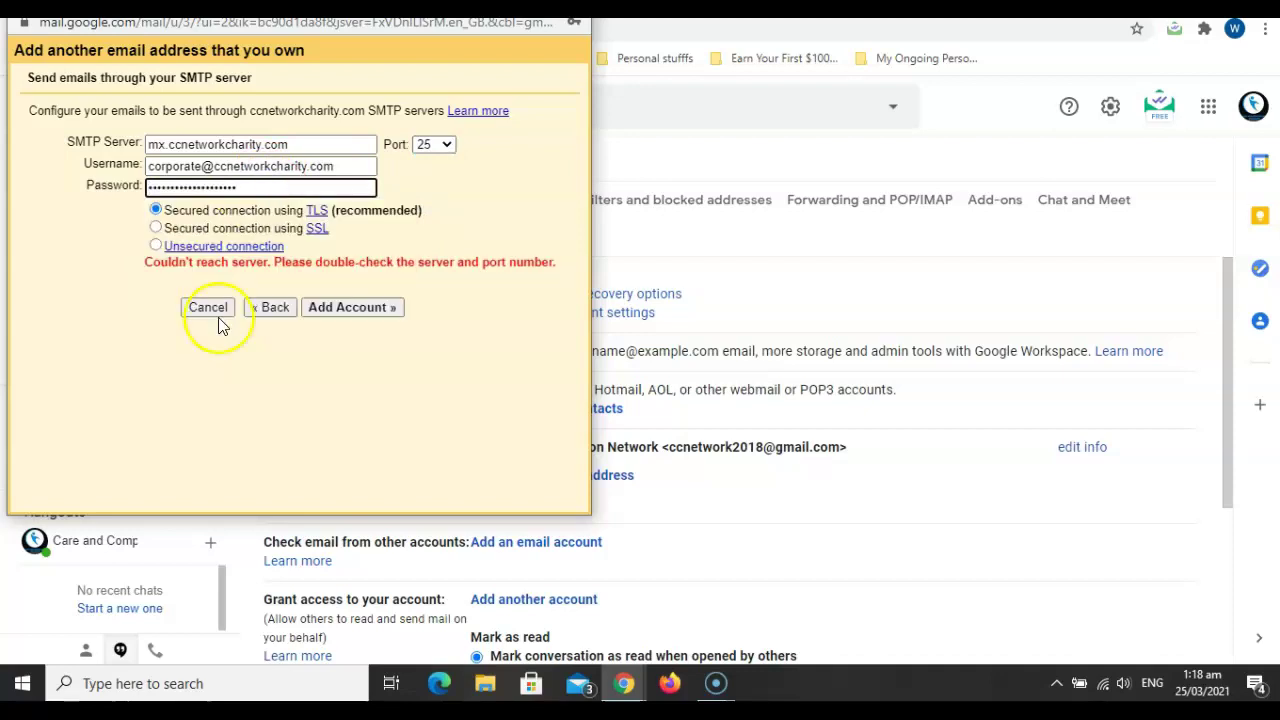
click(381, 310)
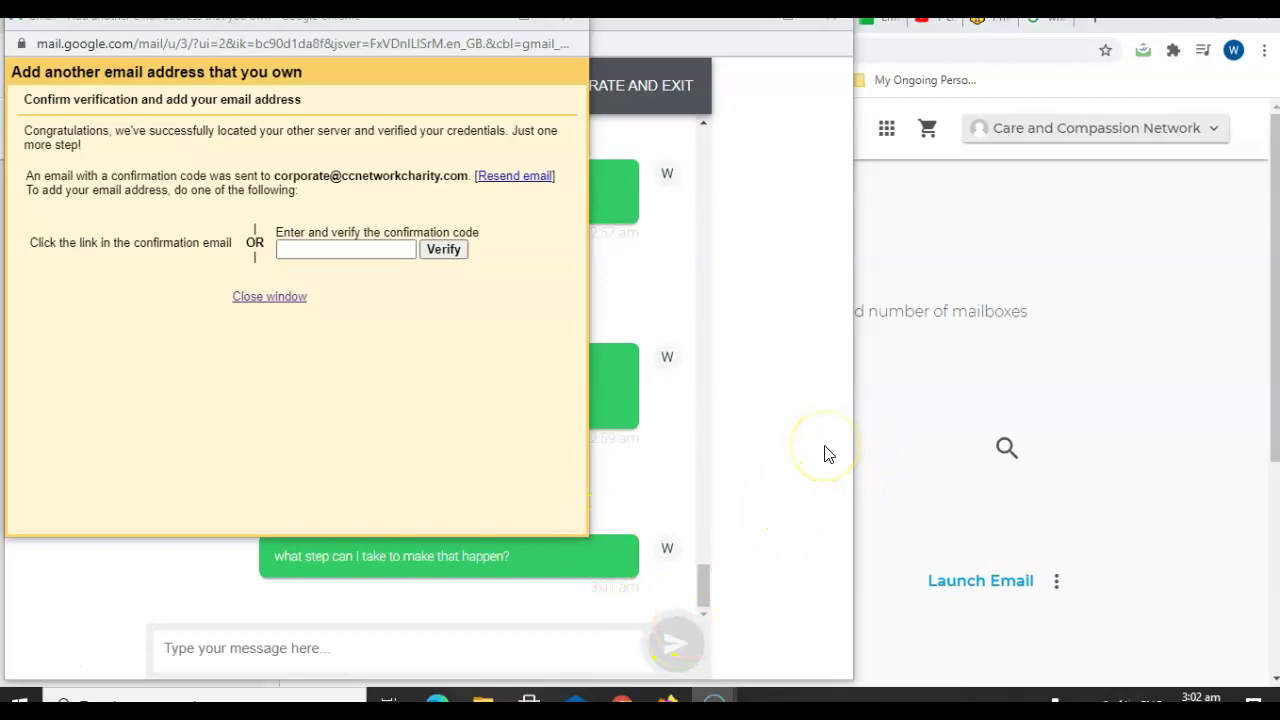
Launch the corporate mailbox's Roundcube webmail from iPage and show the Gmail Confirmation email.
click(950, 449)
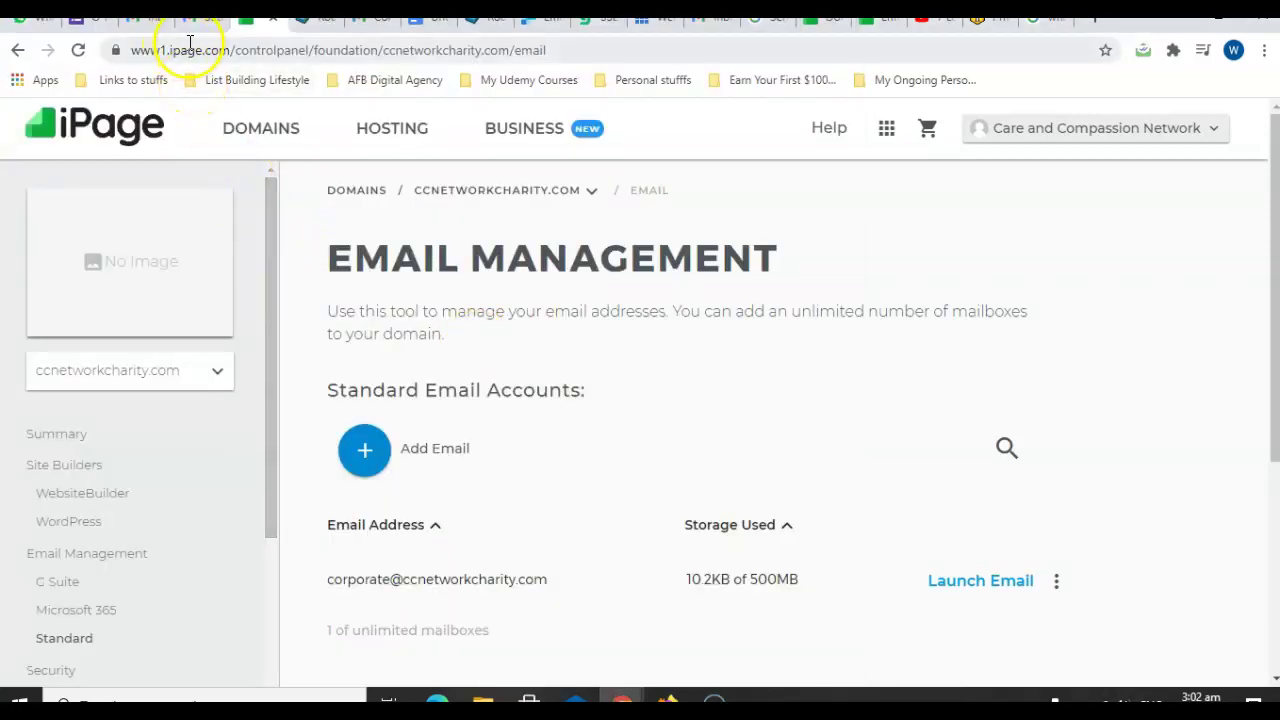
click(968, 590)
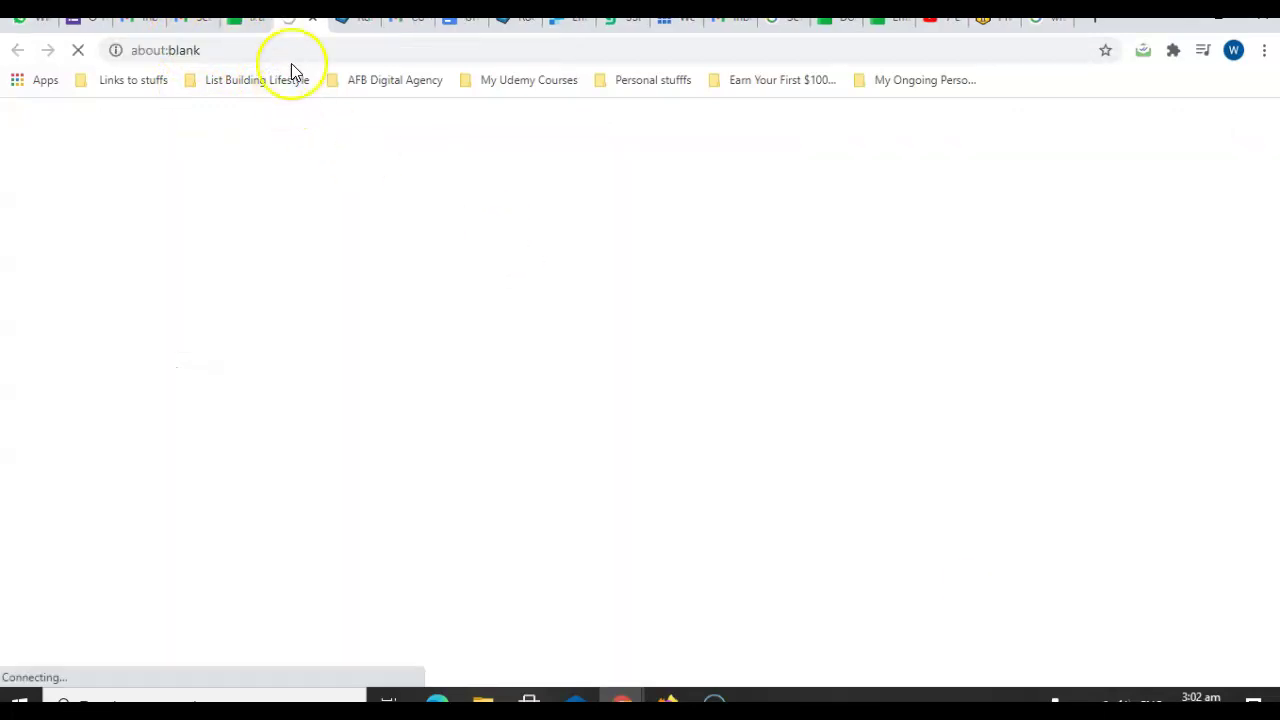
click(307, 27)
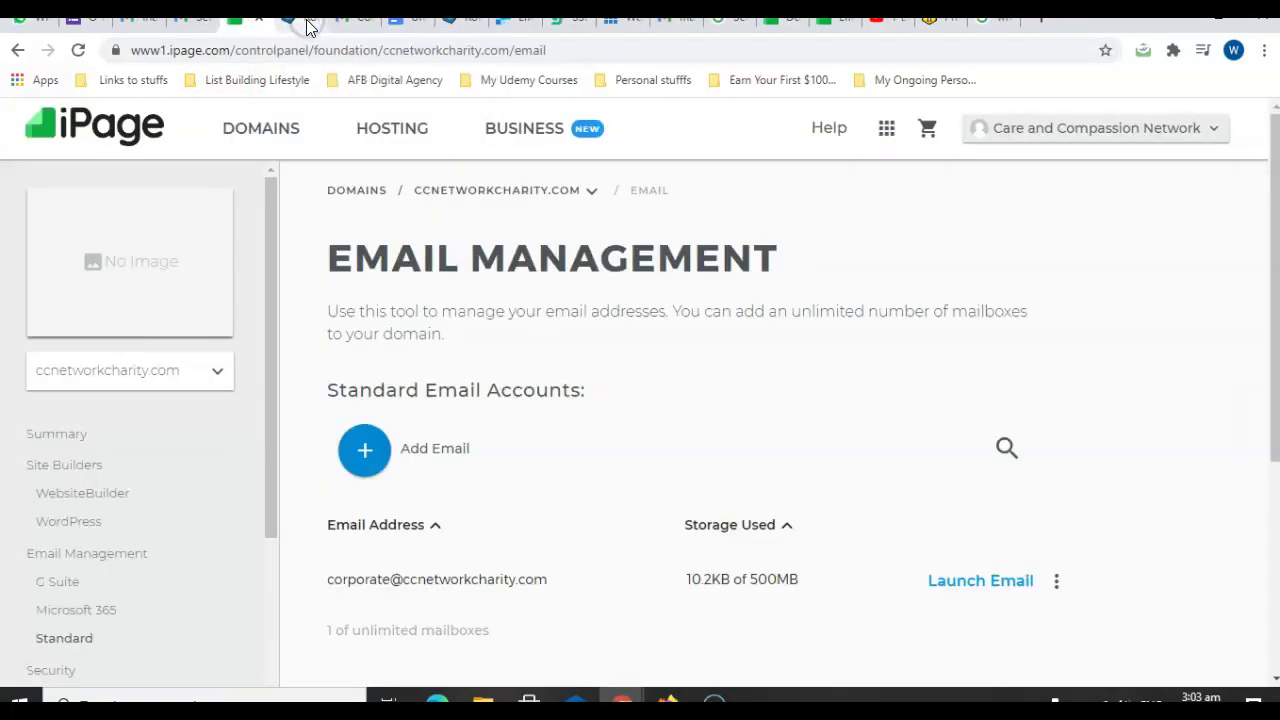
click(305, 28)
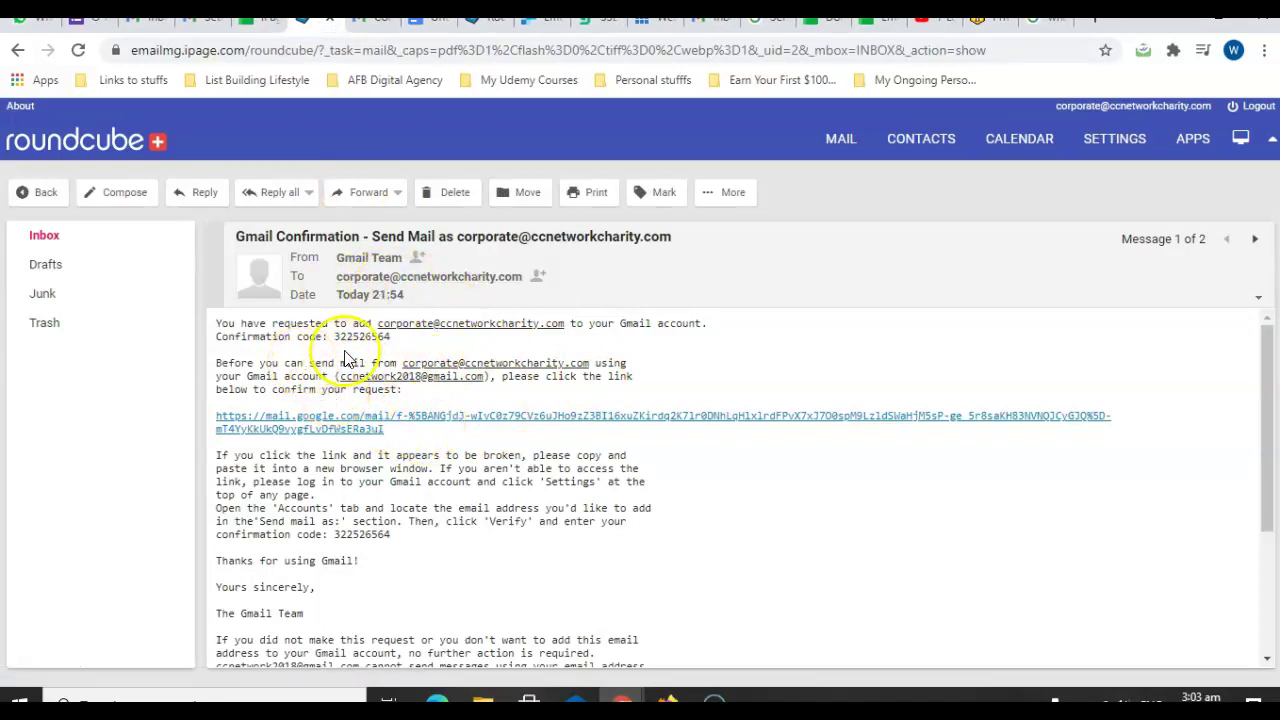
Follow the mail.google.com confirmation link in the Gmail Confirmation email.
click(345, 429)
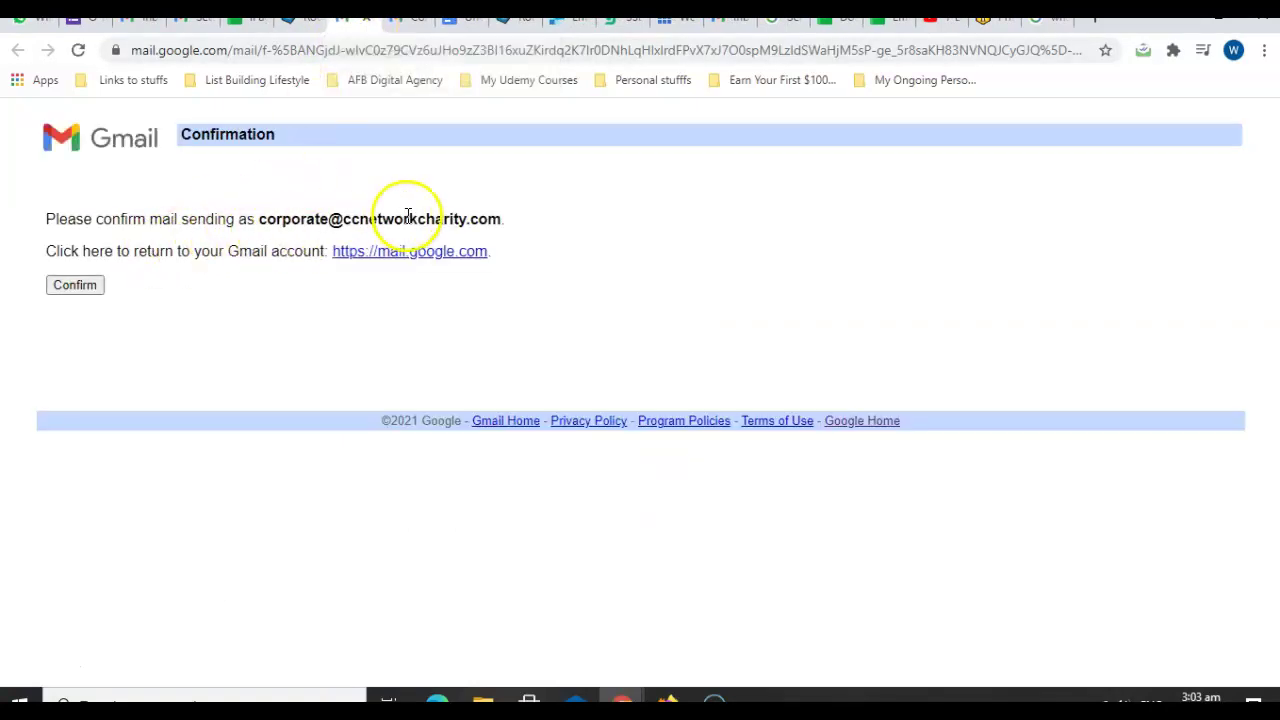
click(74, 290)
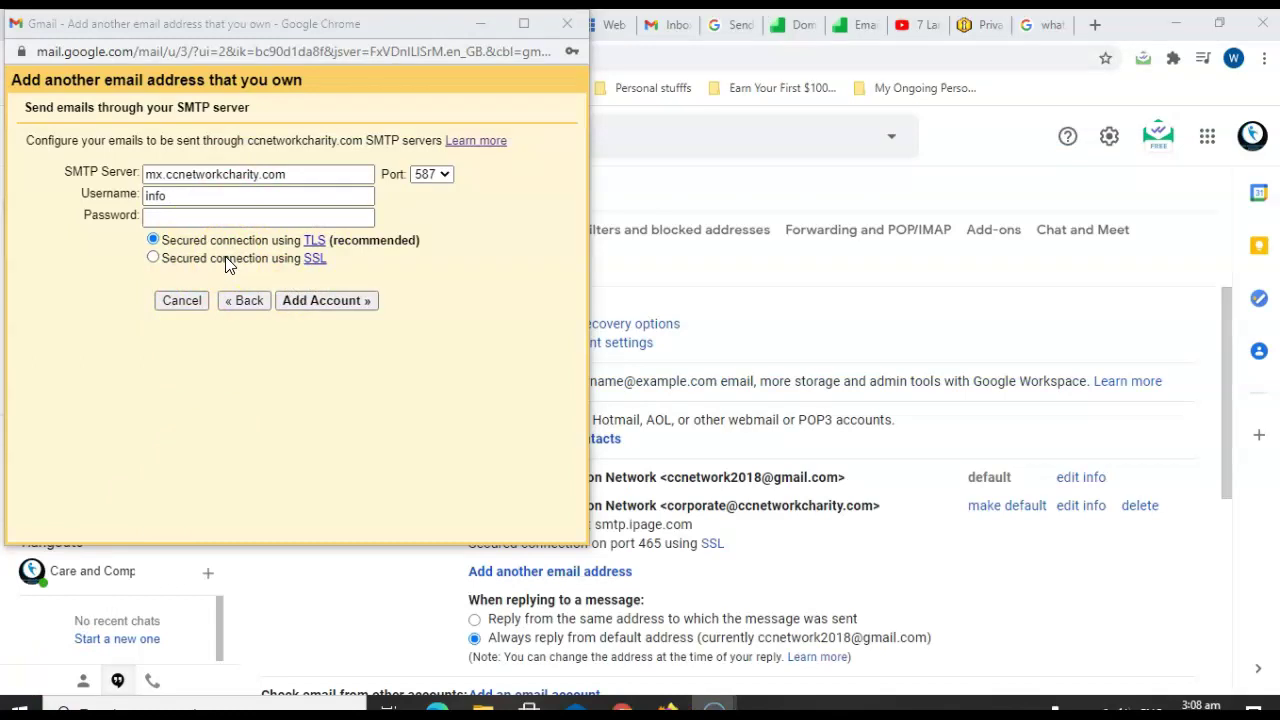
Change the SMTP server for the info address from the mx. prefix to smtp.ipage.com.
click(229, 214)
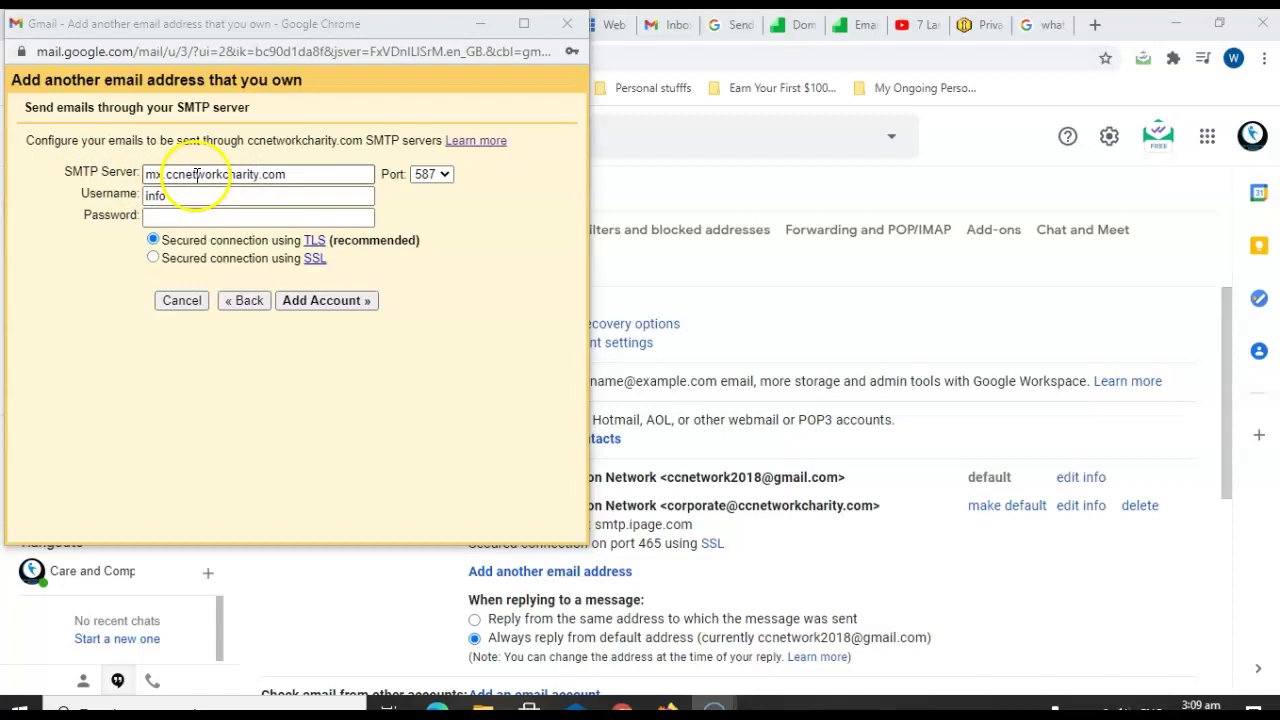
click(256, 174)
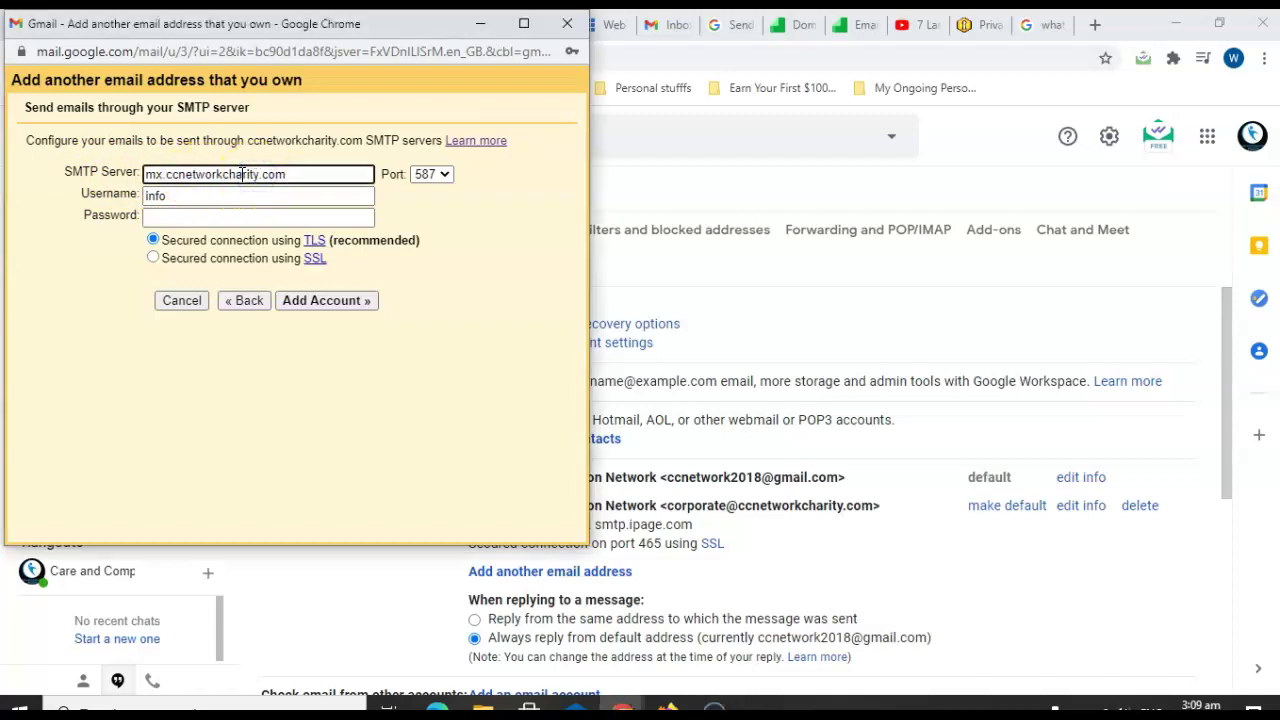
key(BackSpace)
key(BackSpace)
key(BackSpace)
key(BackSpace)
key(BackSpace)
key(BackSpace)
key(BackSpace)
key(BackSpace)
key(BackSpace)
key(BackSpace)
key(BackSpace)
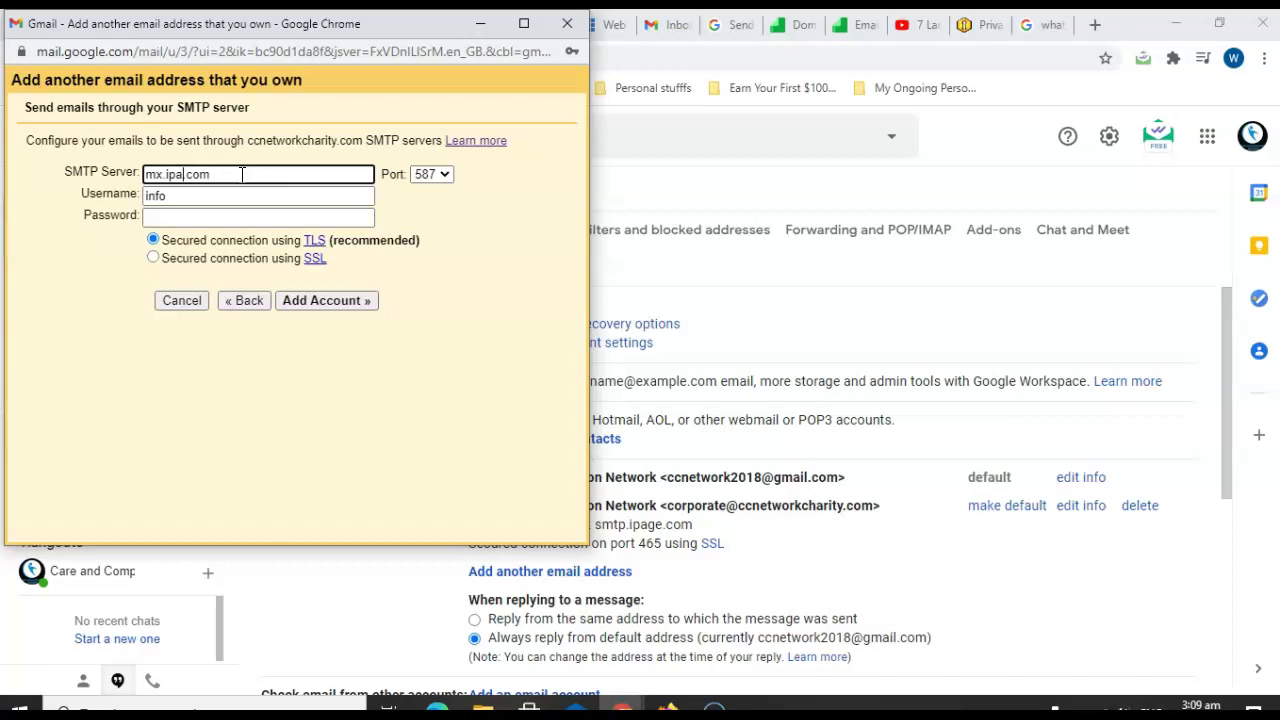
click(170, 174)
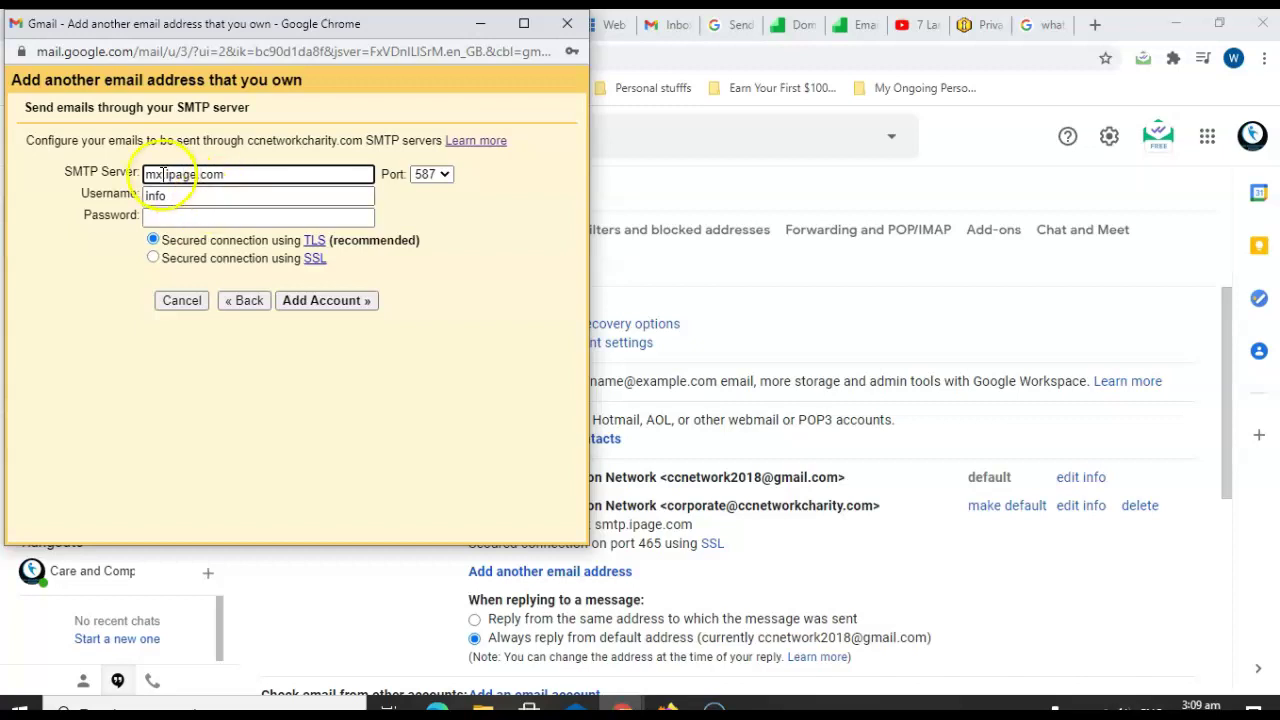
key(BackSpace)
key(BackSpace)
key(BackSpace)
text(smtp.)
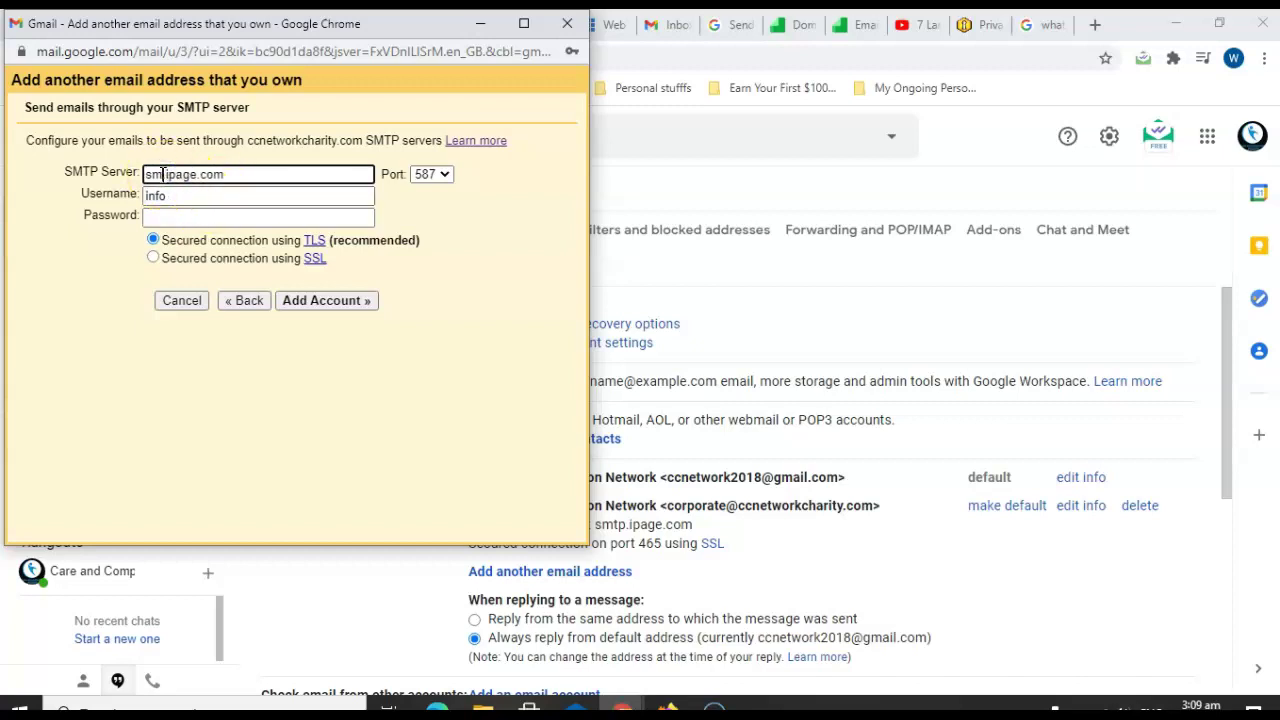
click(165, 195)
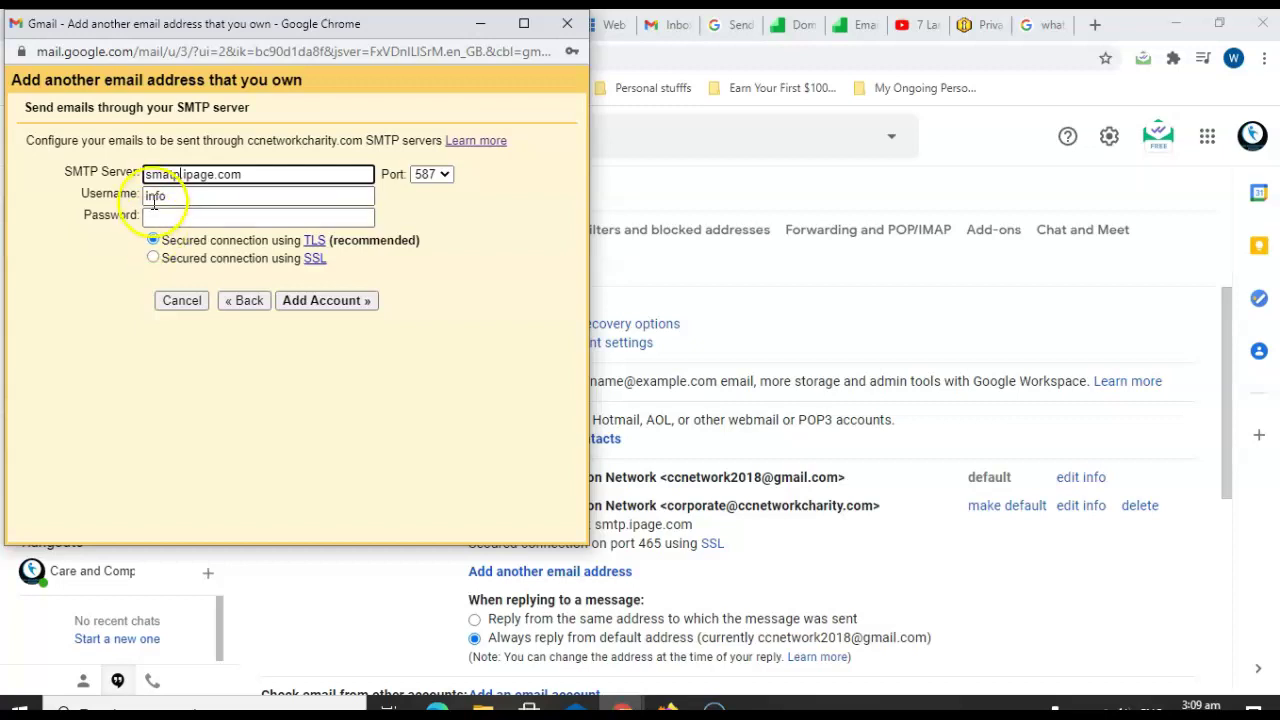
key(BackSpace)
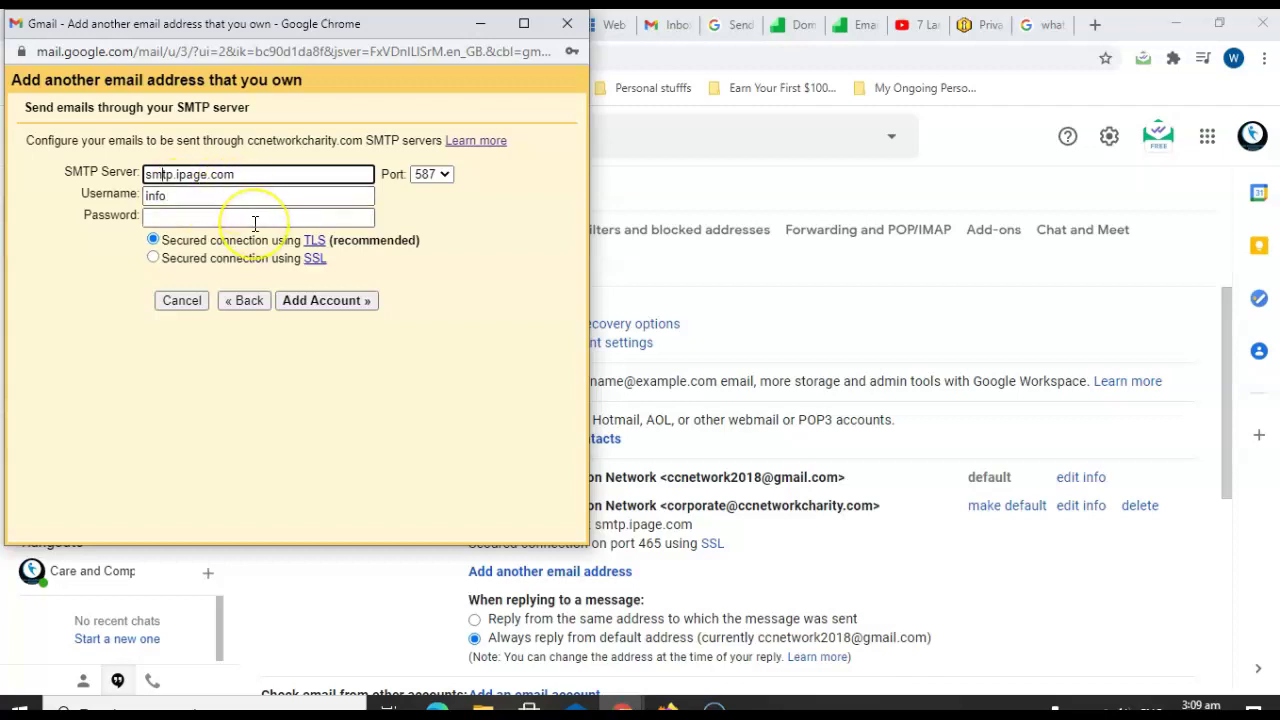
click(185, 197)
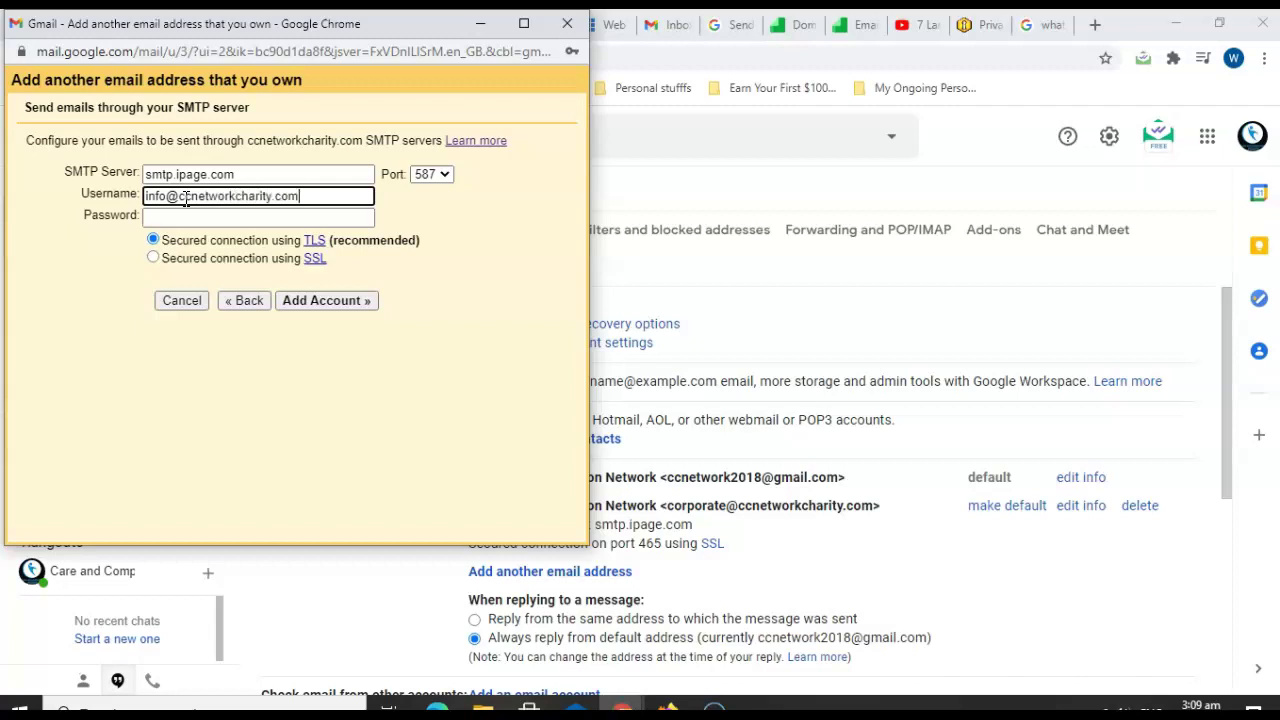
click(188, 218)
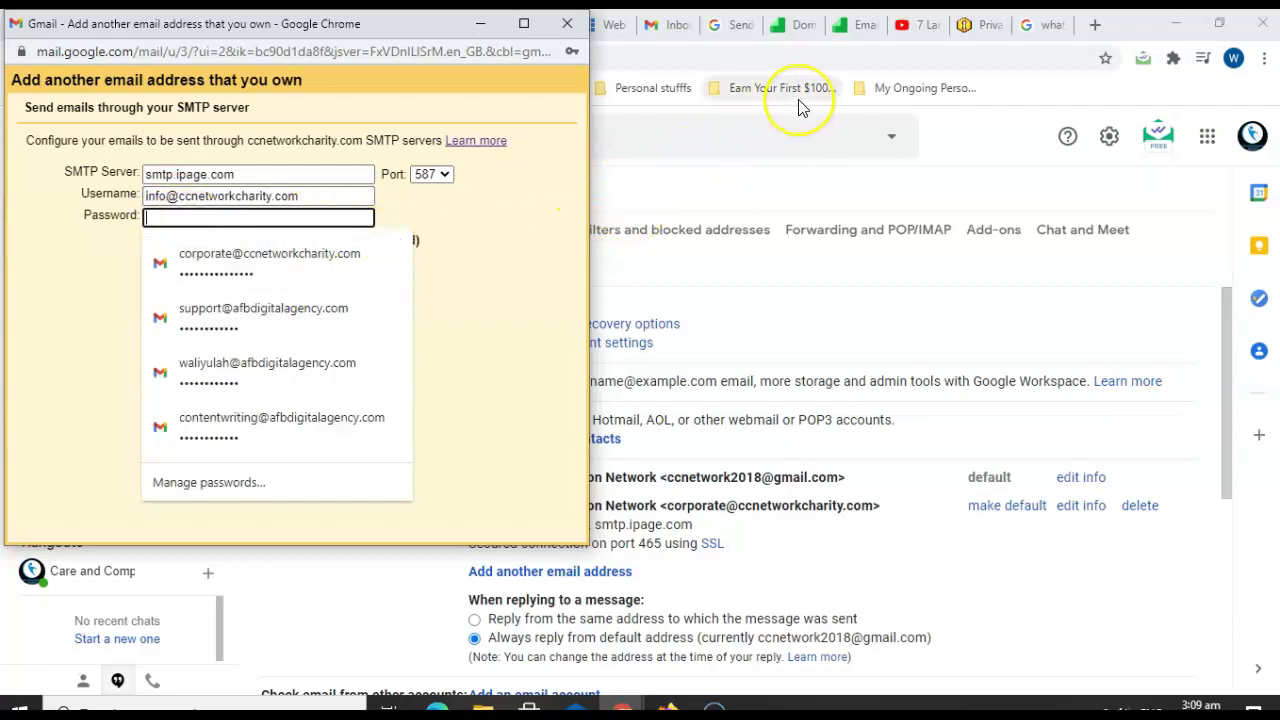
key(ctrl+v)
key(ctrl+a)
key(BackSpace)
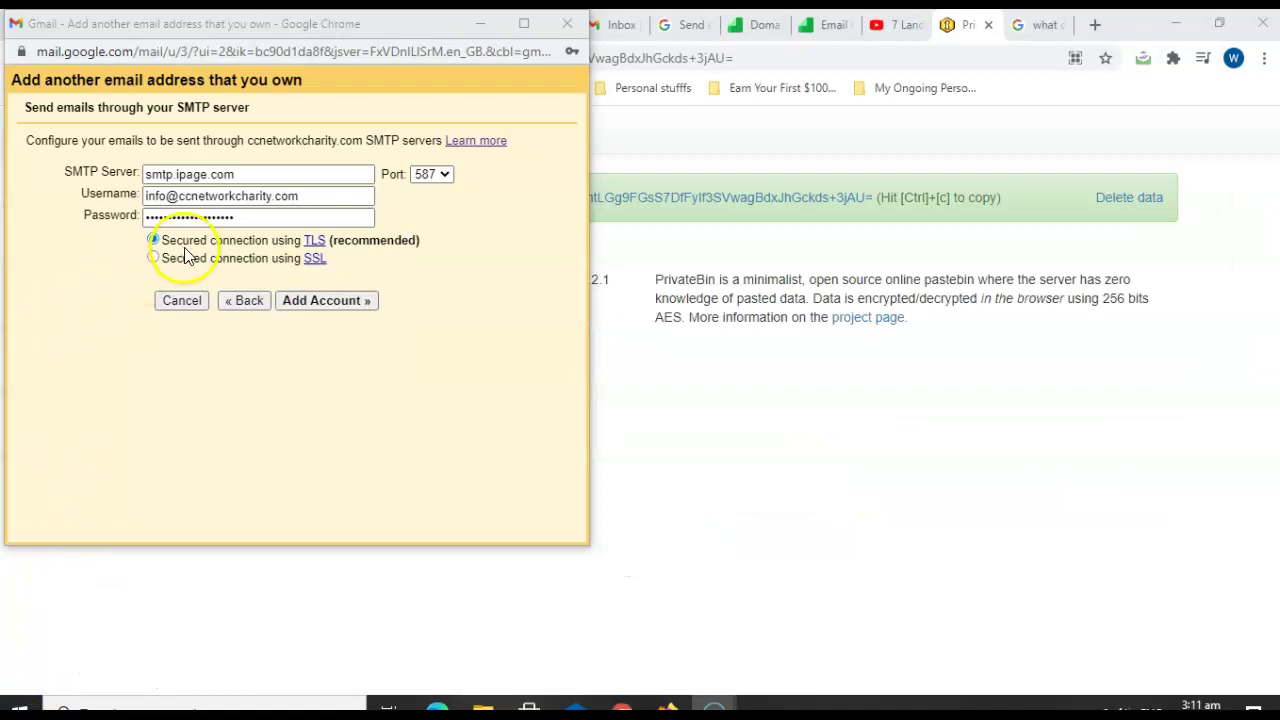
Submit the info address's SMTP details, decline Chrome's password save, and return to the main browser window.
click(313, 302)
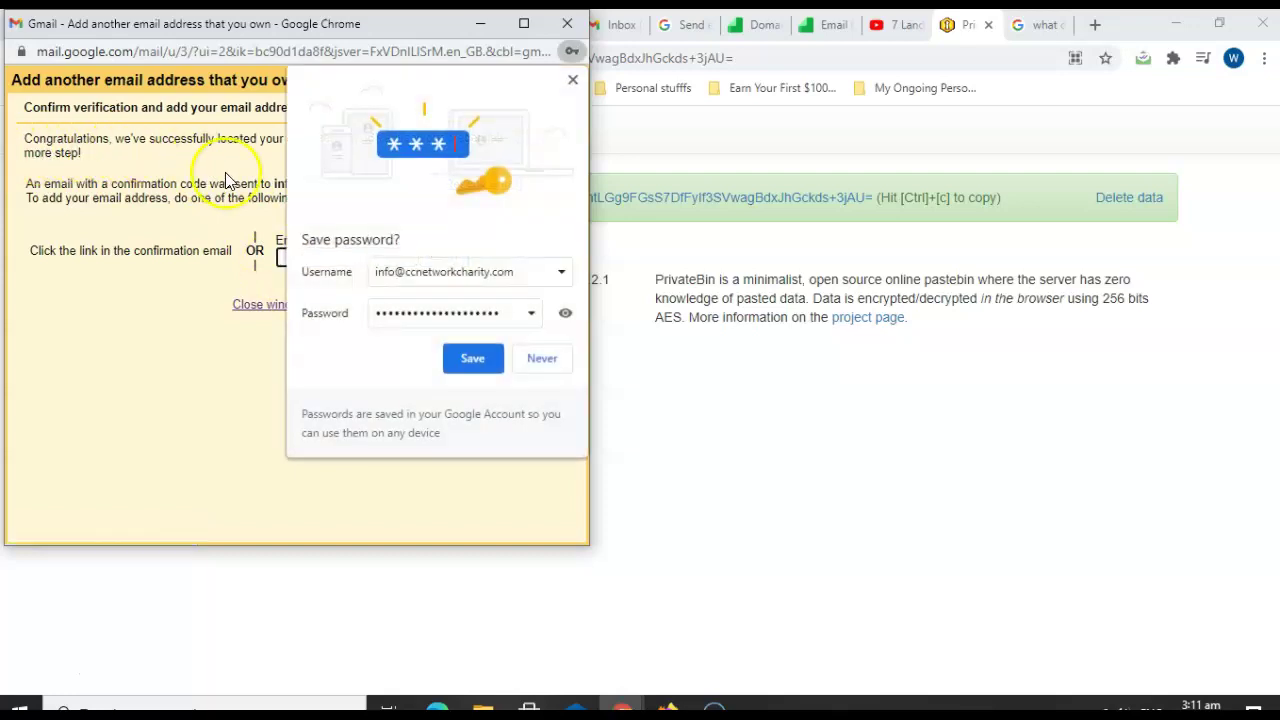
click(536, 358)
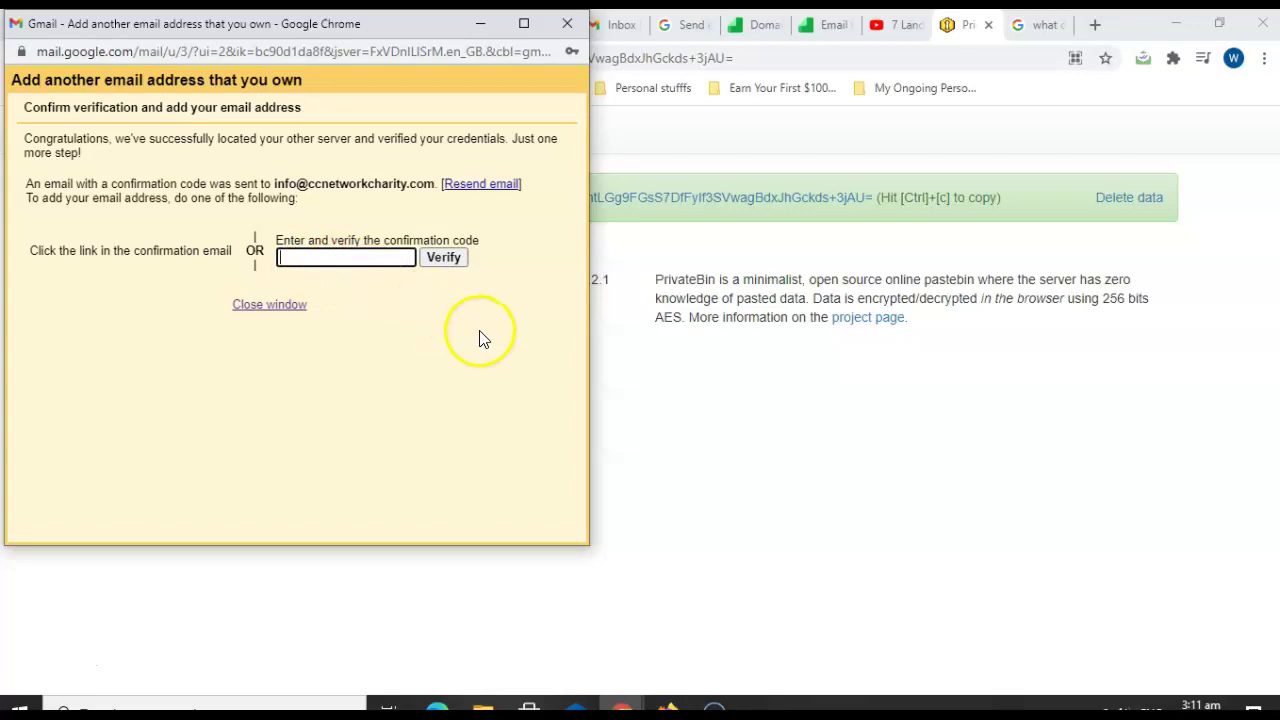
click(675, 383)
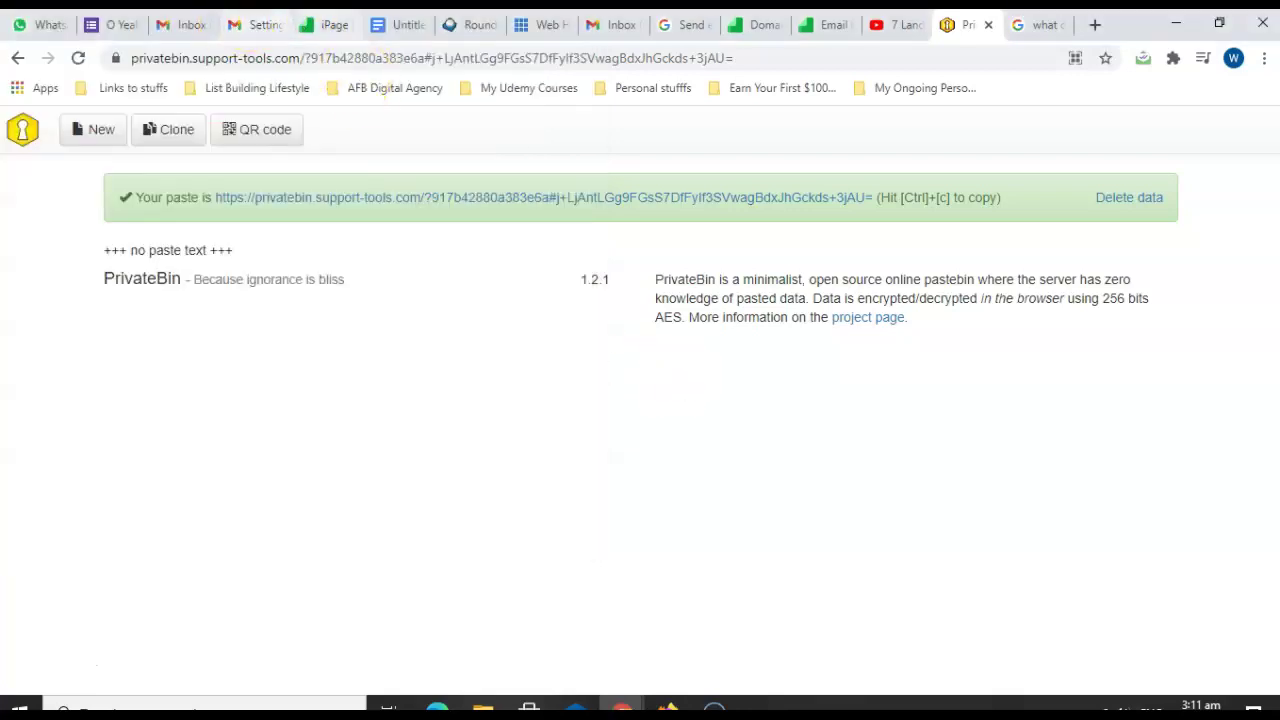
Open the info mailbox's Gmail Confirmation email in Roundcube, select its code, and bring back Gmail's verification popup.
click(331, 22)
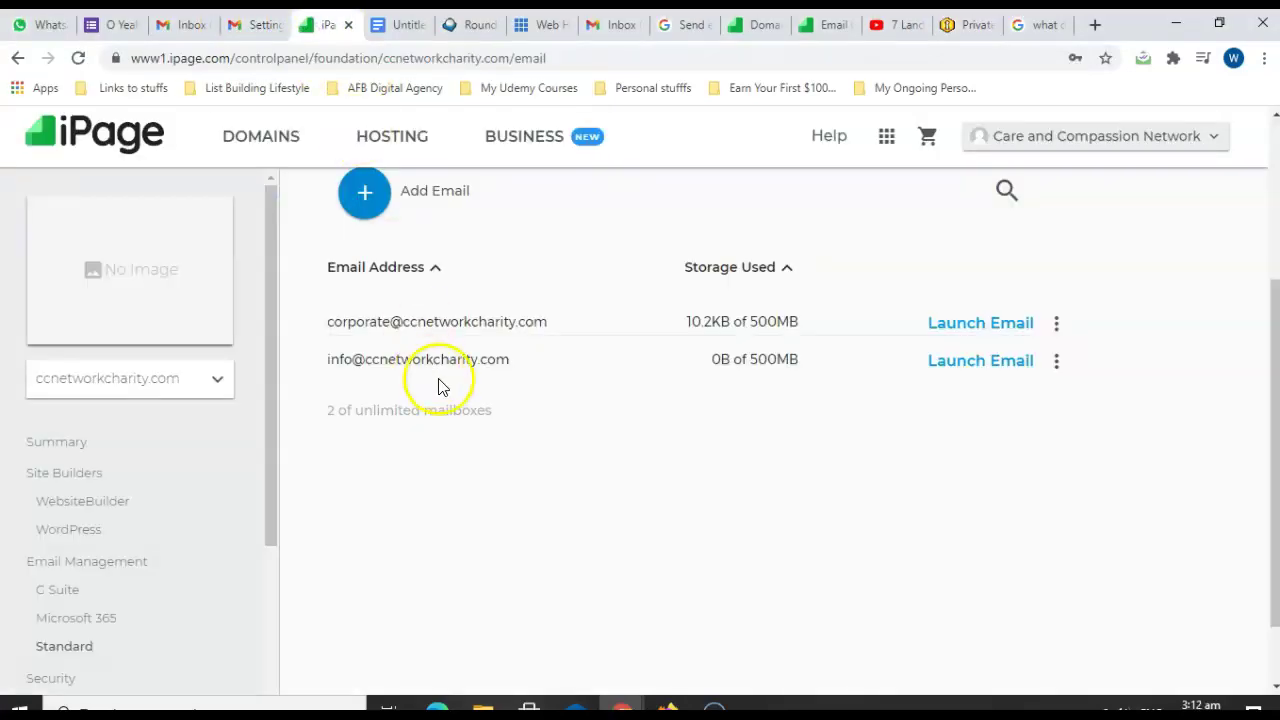
click(977, 360)
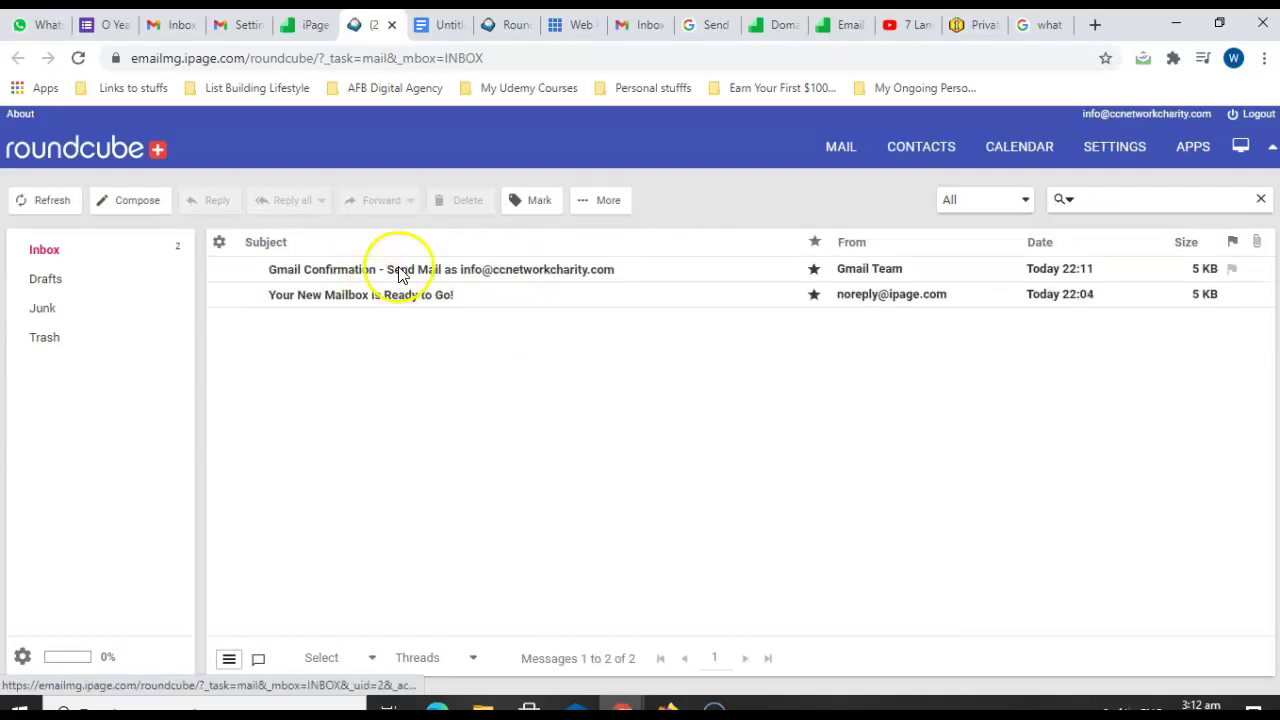
double_click(400, 270)
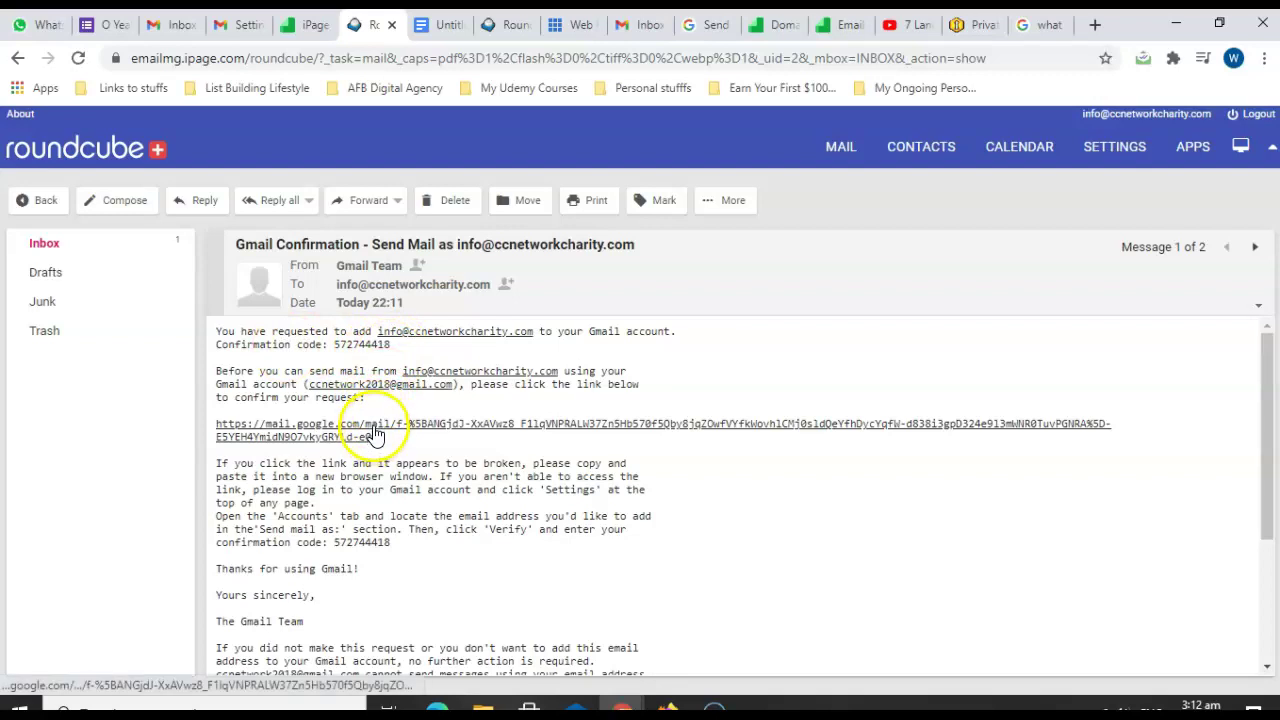
drag(392, 347, 335, 352)
key(ctrl+c)
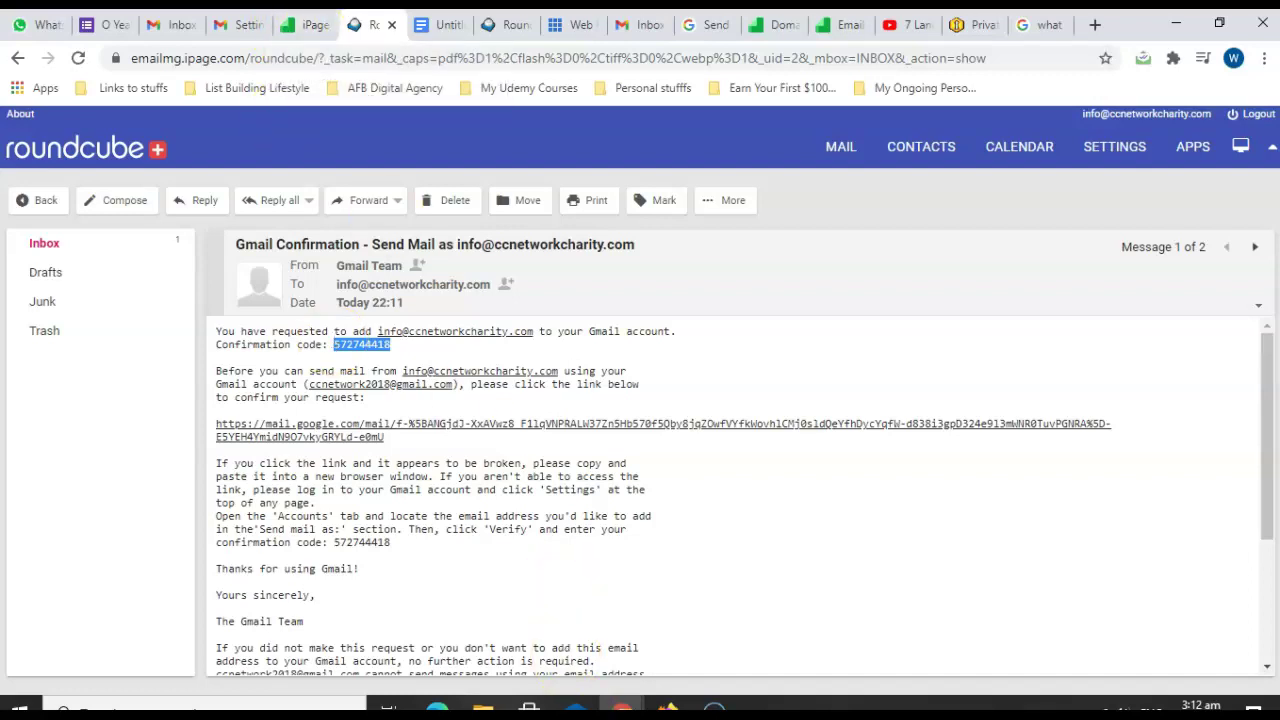
click(725, 640)
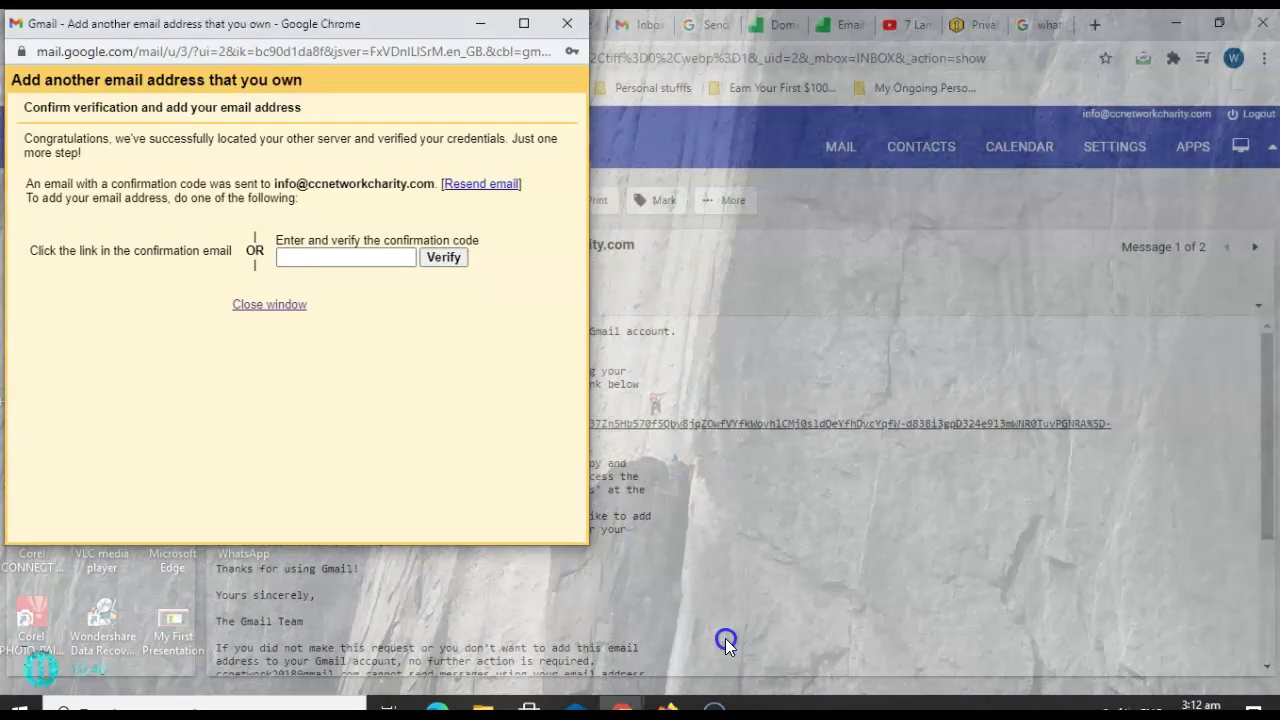
Paste and verify the info address's confirmation code, then return to Gmail's Accounts and Import settings.
key(ctrl+v)
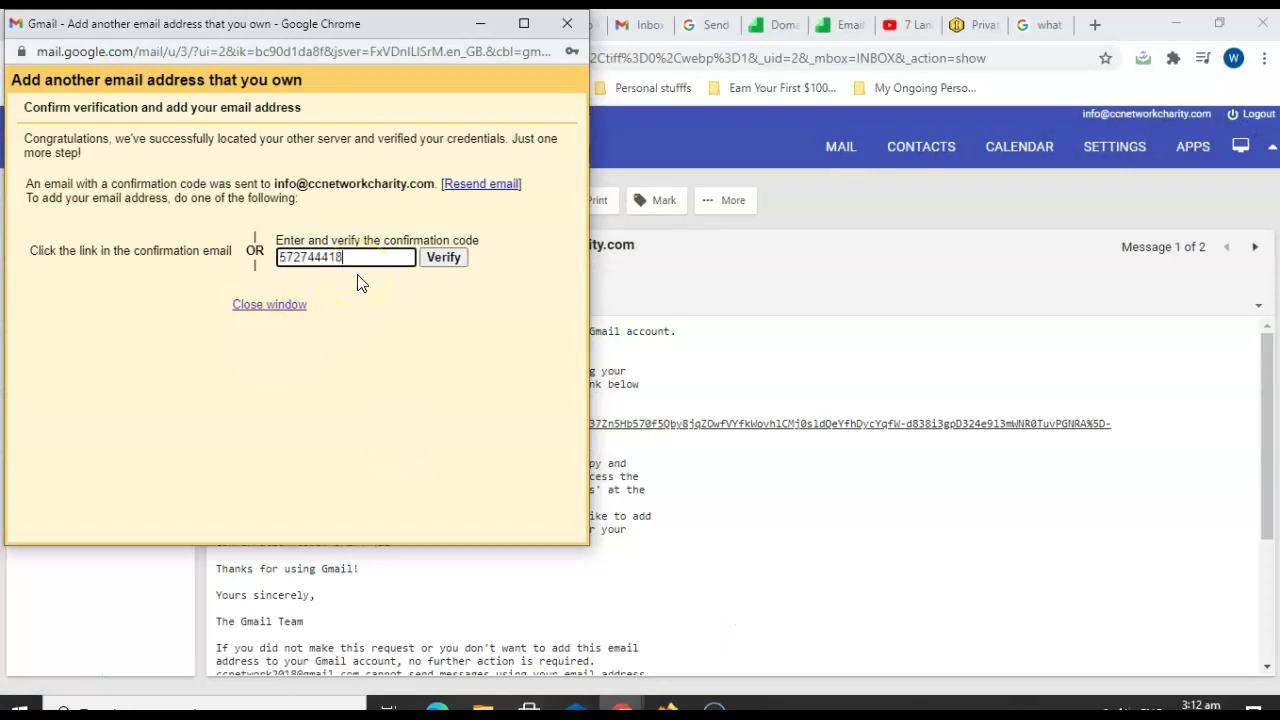
click(441, 263)
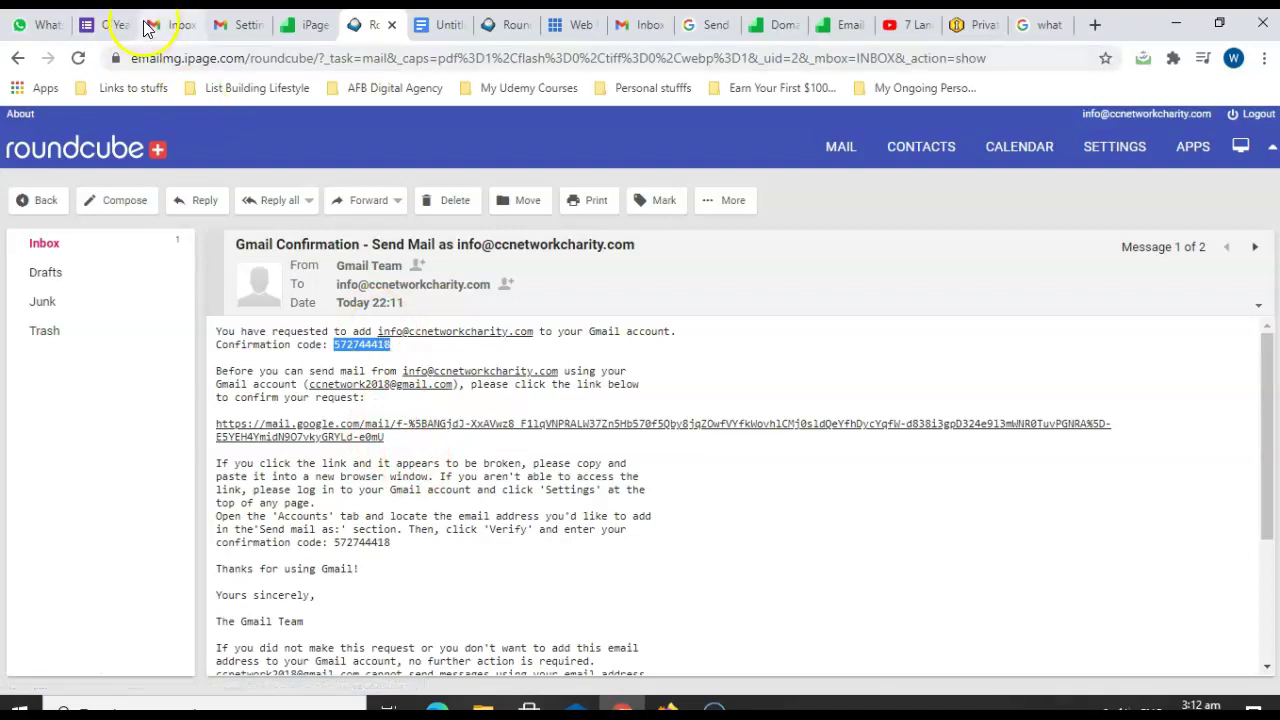
click(223, 24)
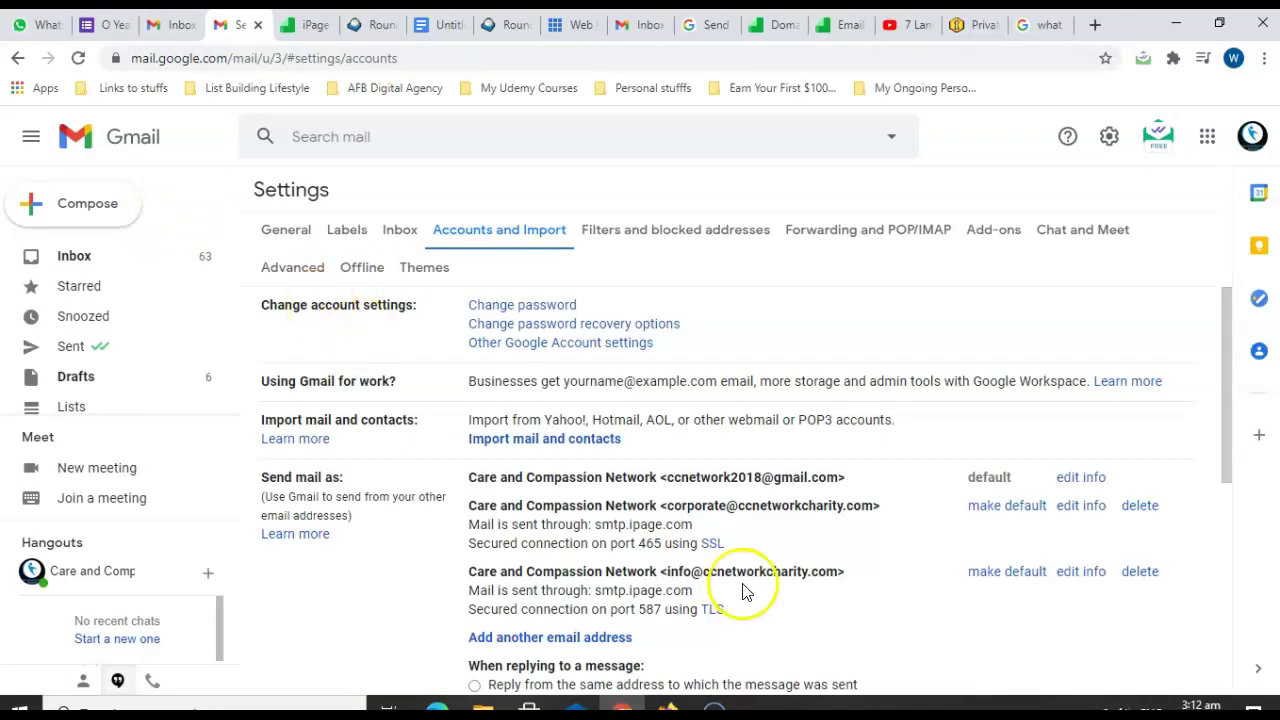
drag(1233, 433, 1218, 472)
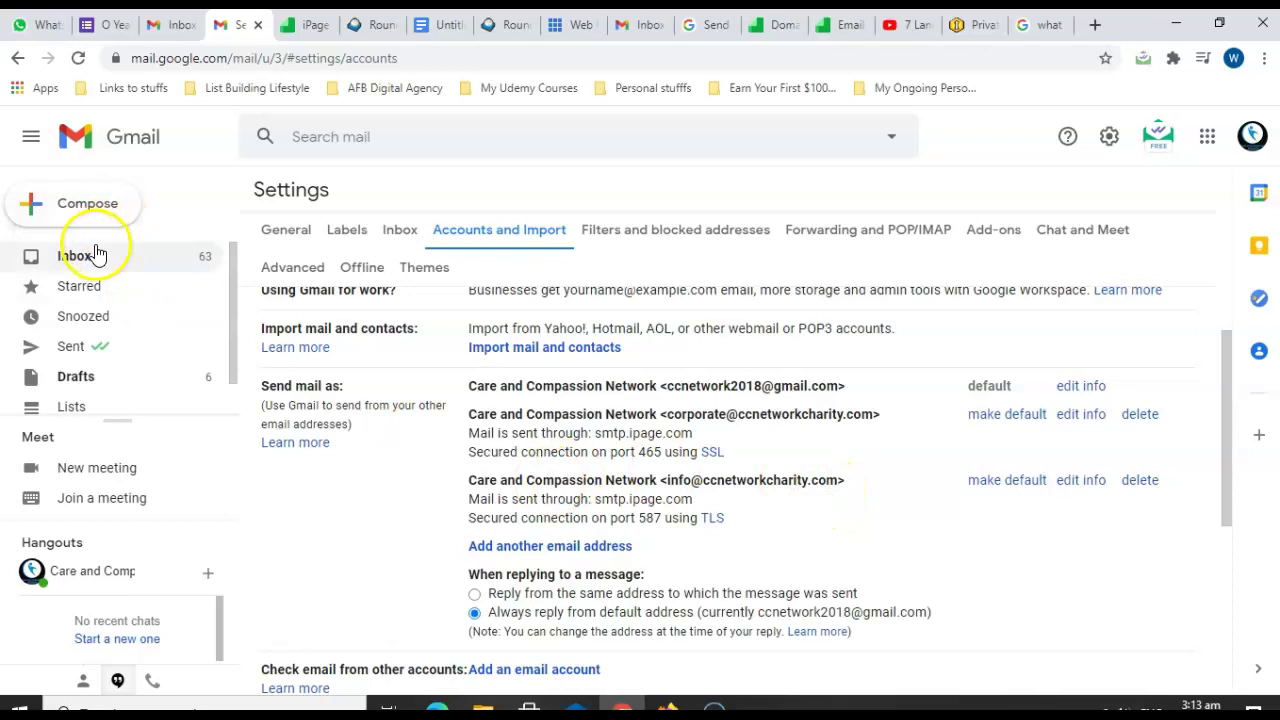
Start a new email and choose the corporate address as the From sender.
click(113, 212)
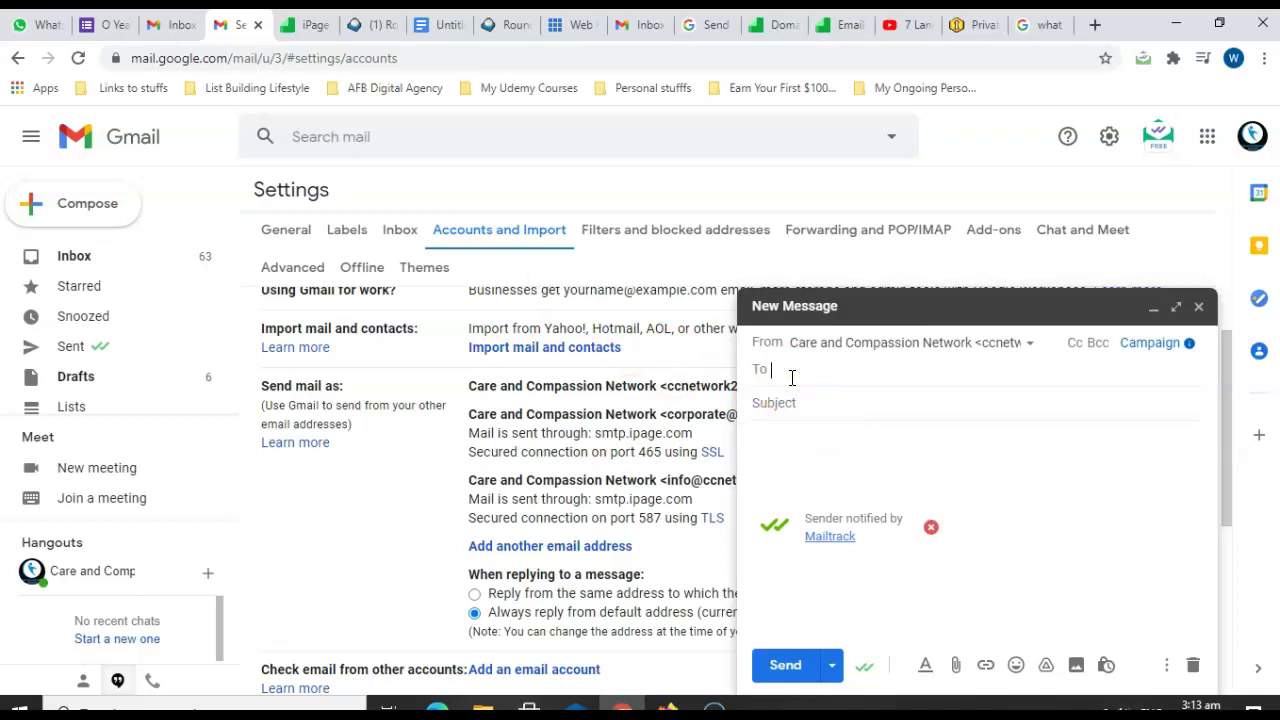
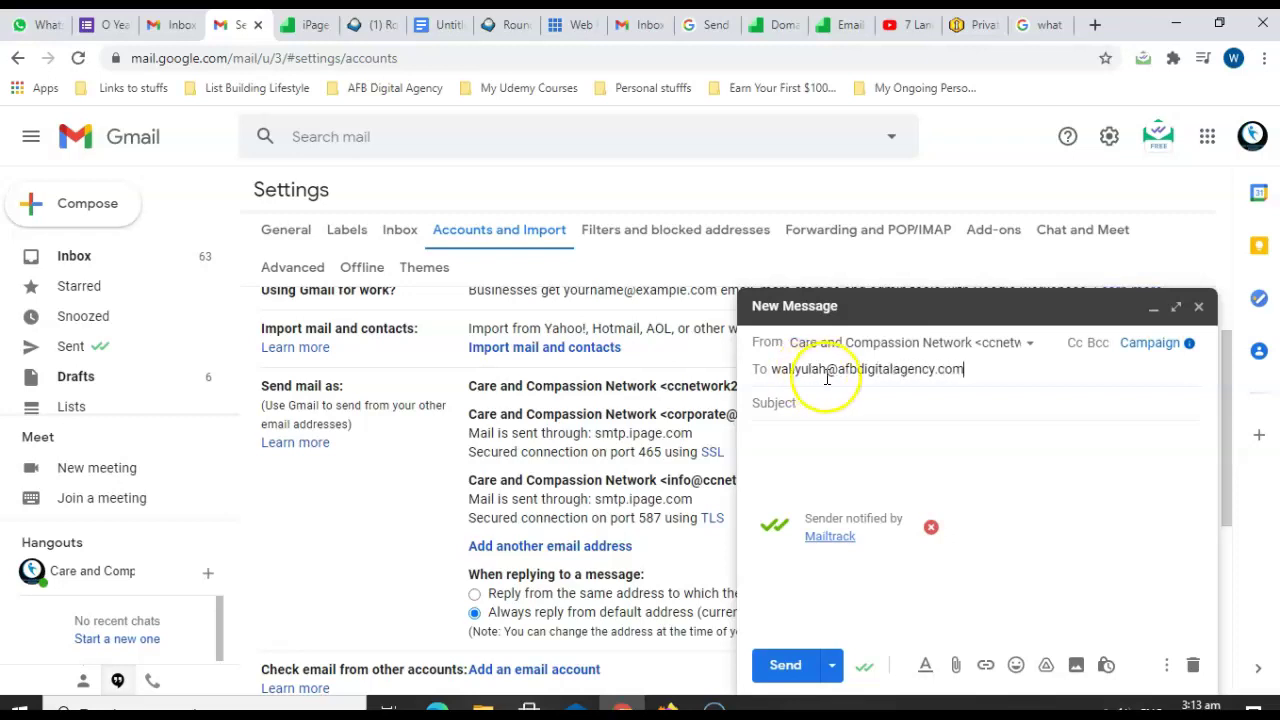
click(1014, 343)
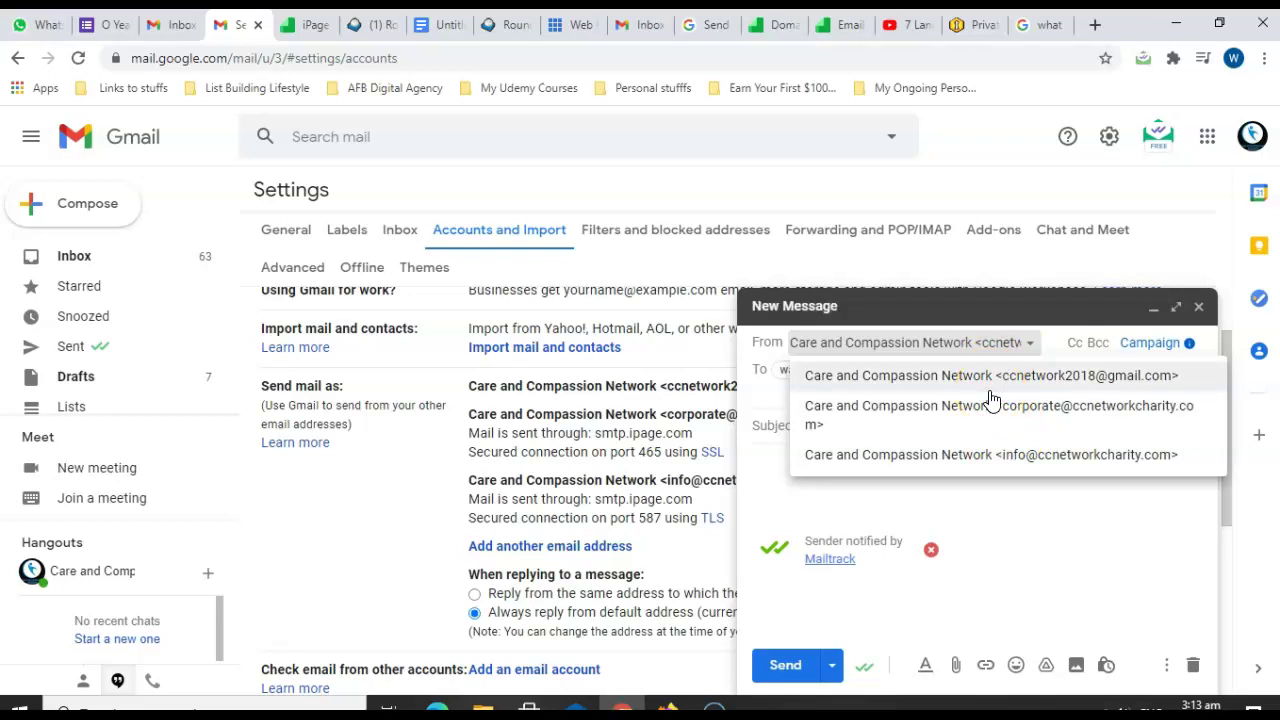
click(988, 416)
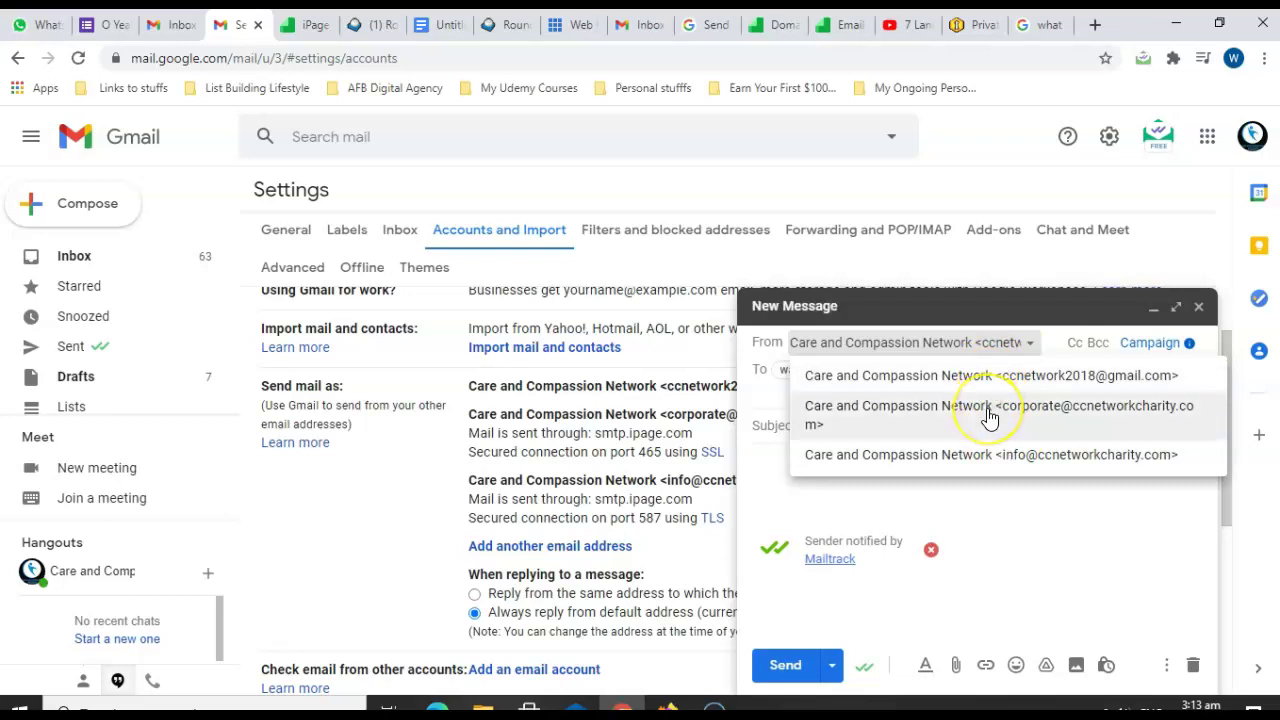
click(988, 416)
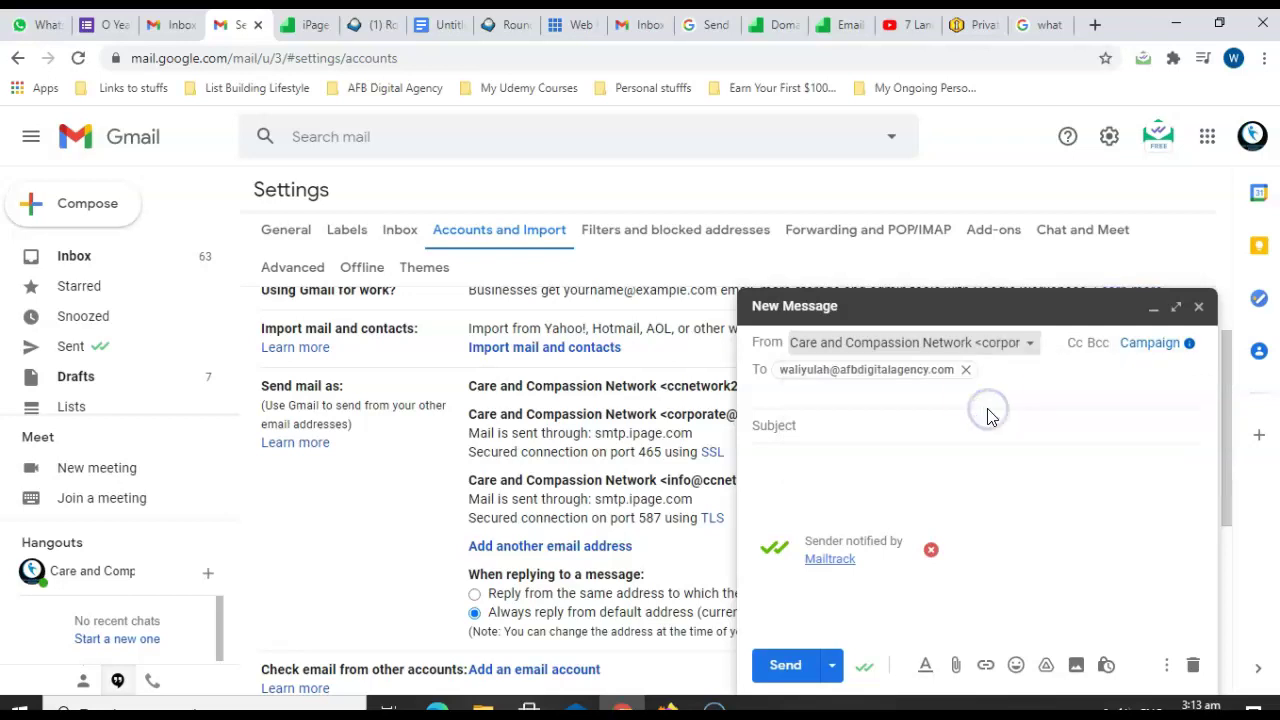
Replace the recipient with the personal Gmail address, add a subject asking them to check the sender, and send it.
click(965, 372)
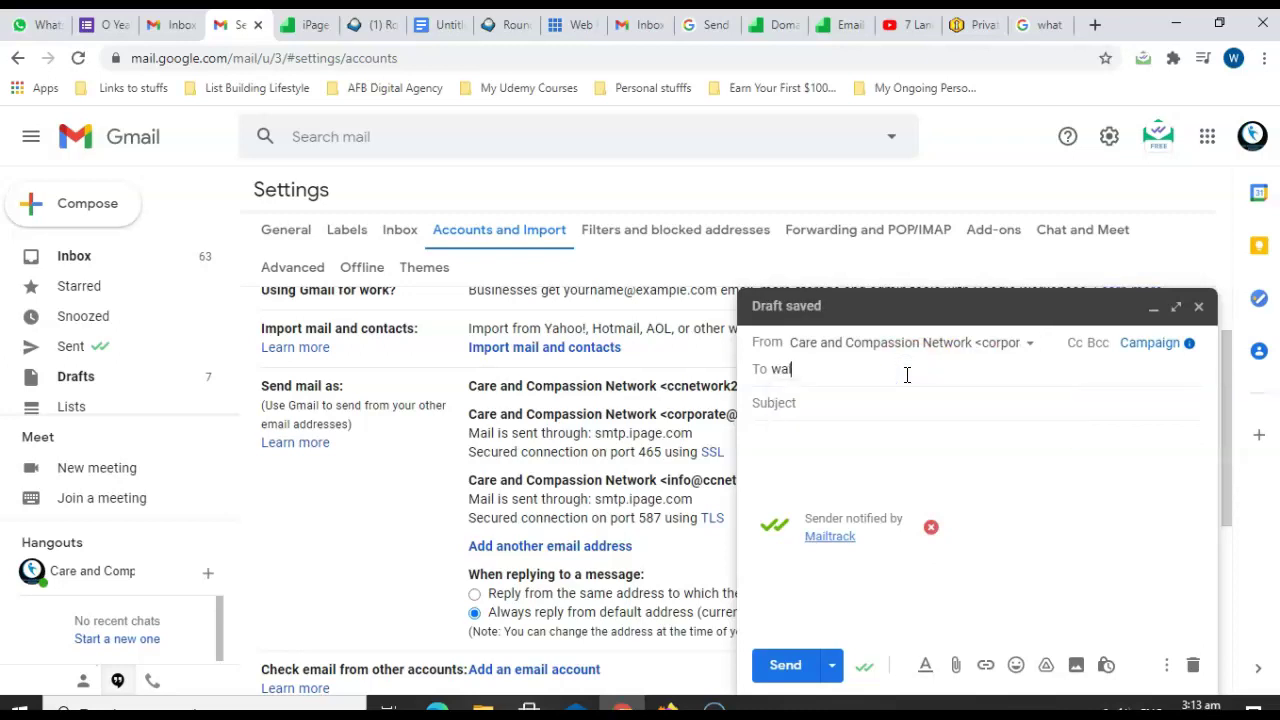
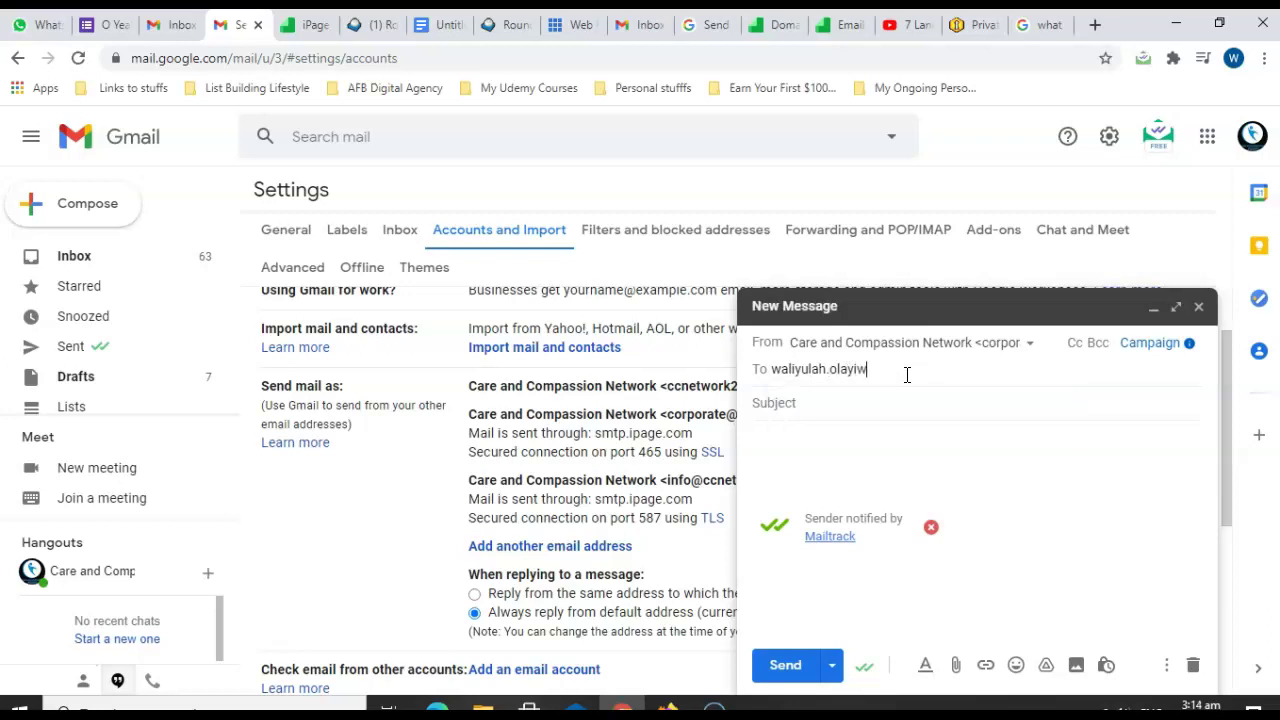
click(849, 402)
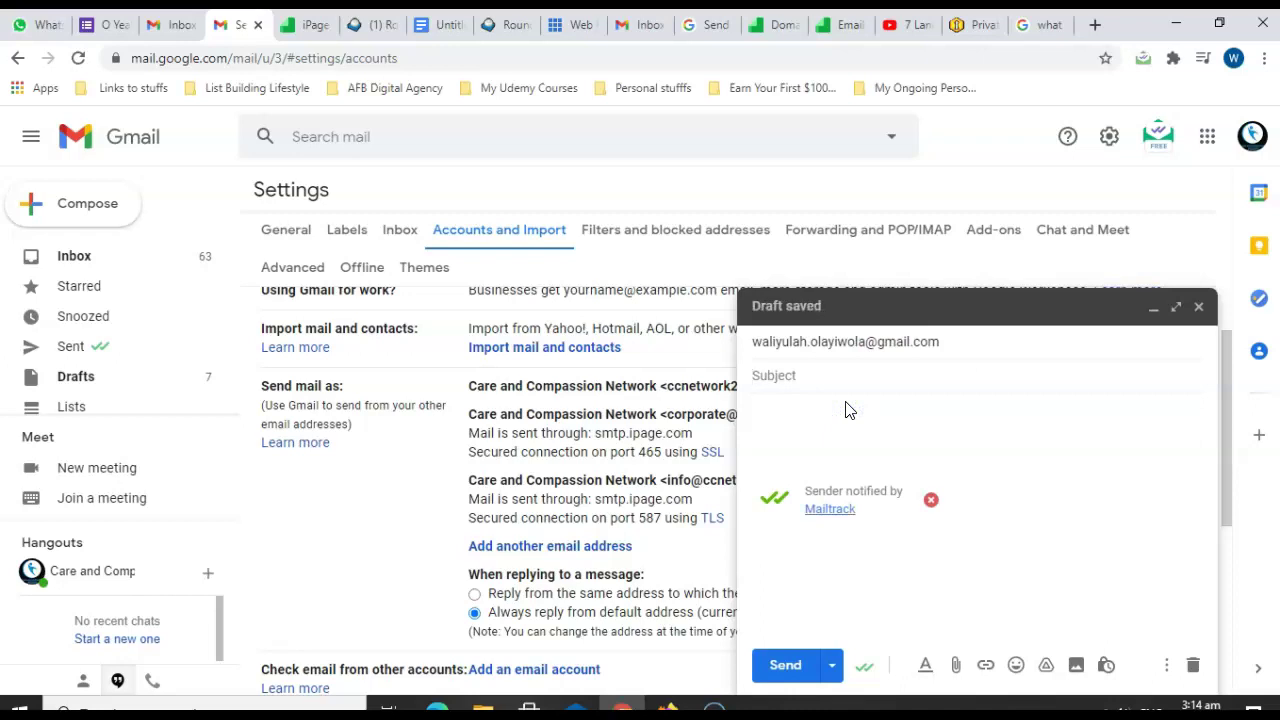
text(Help me check the from)
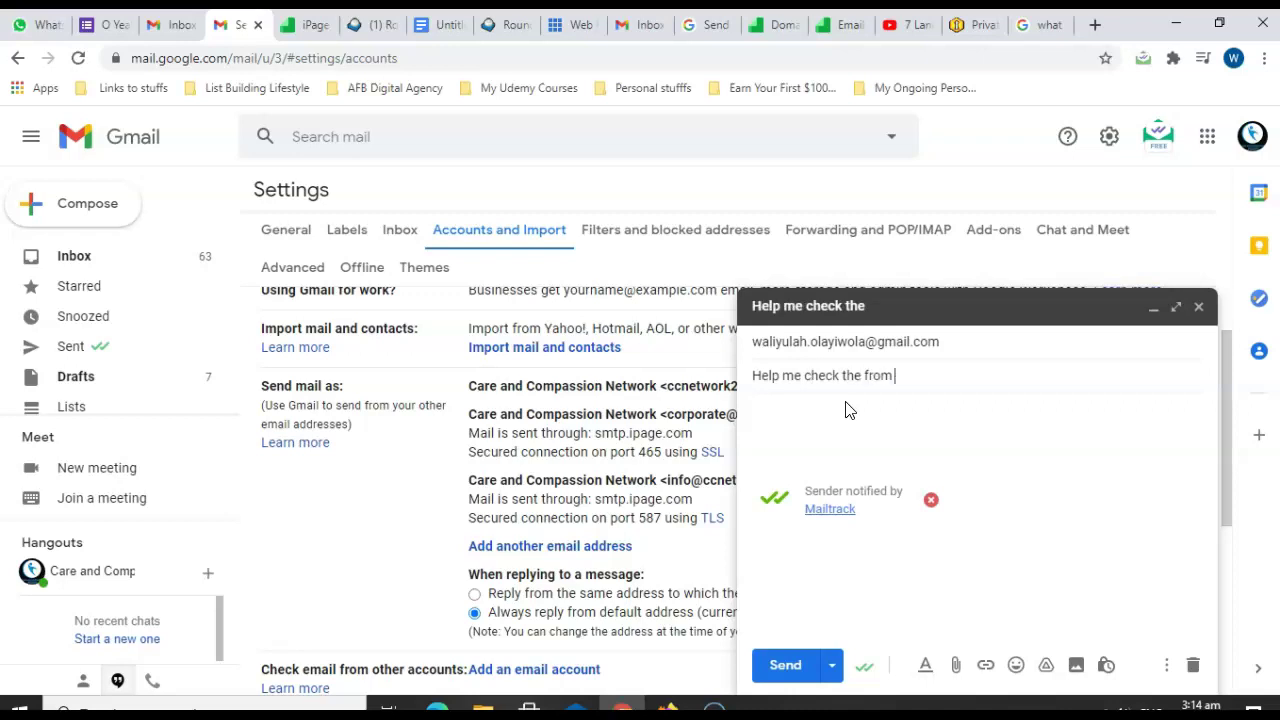
text( email, Waliyulah)
key(Tab)
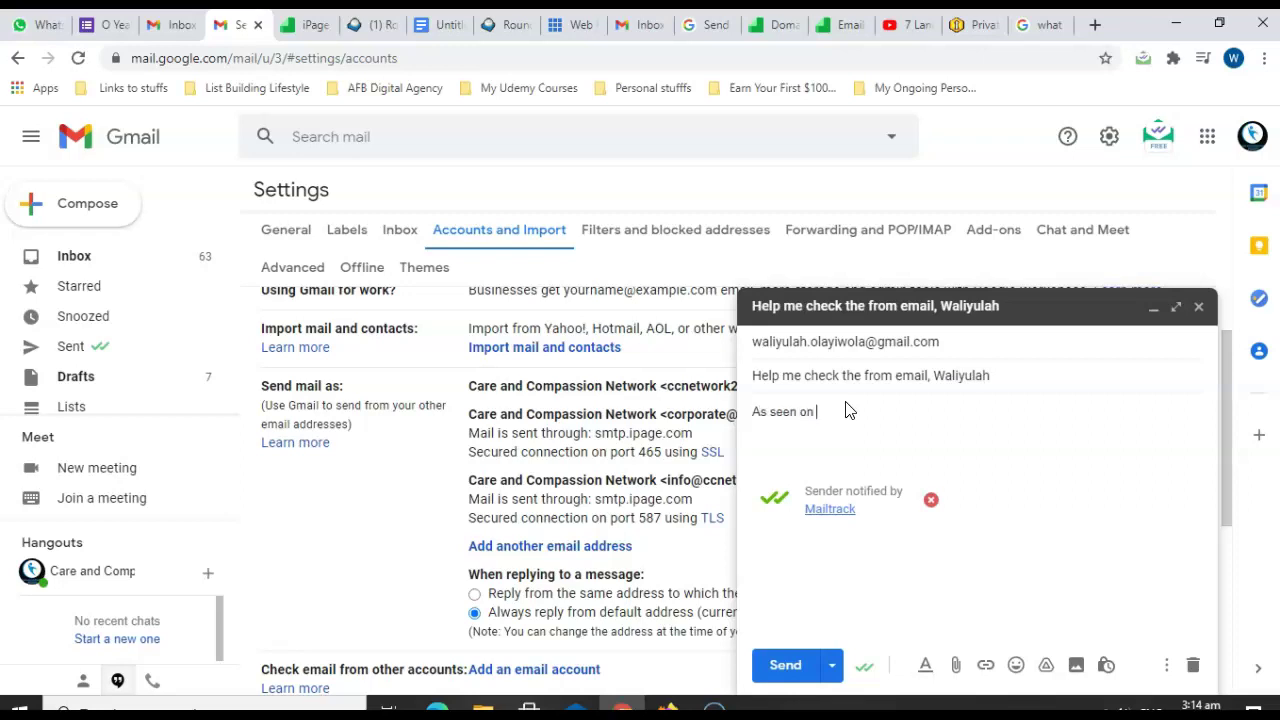
text(ect)
click(880, 453)
click(790, 668)
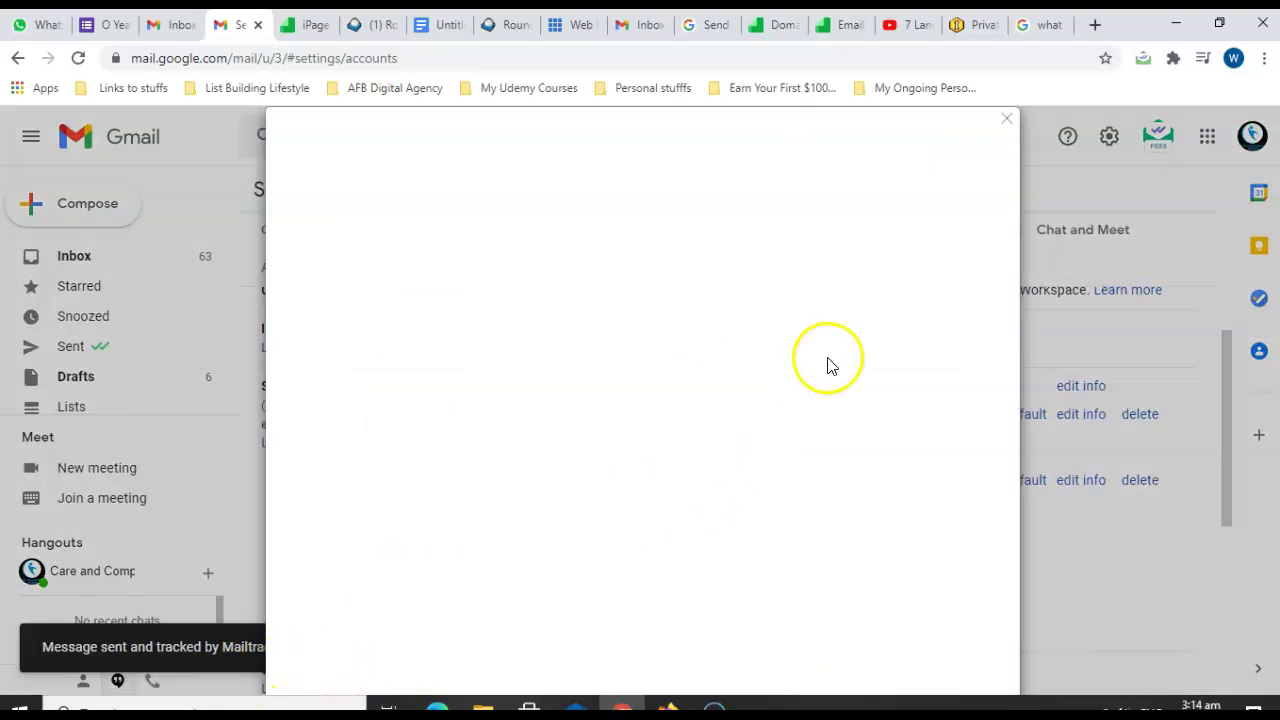
Dismiss the Mailtrack upgrade offer, check the sent message's sender details, then go to the recipient's inbox.
click(1006, 119)
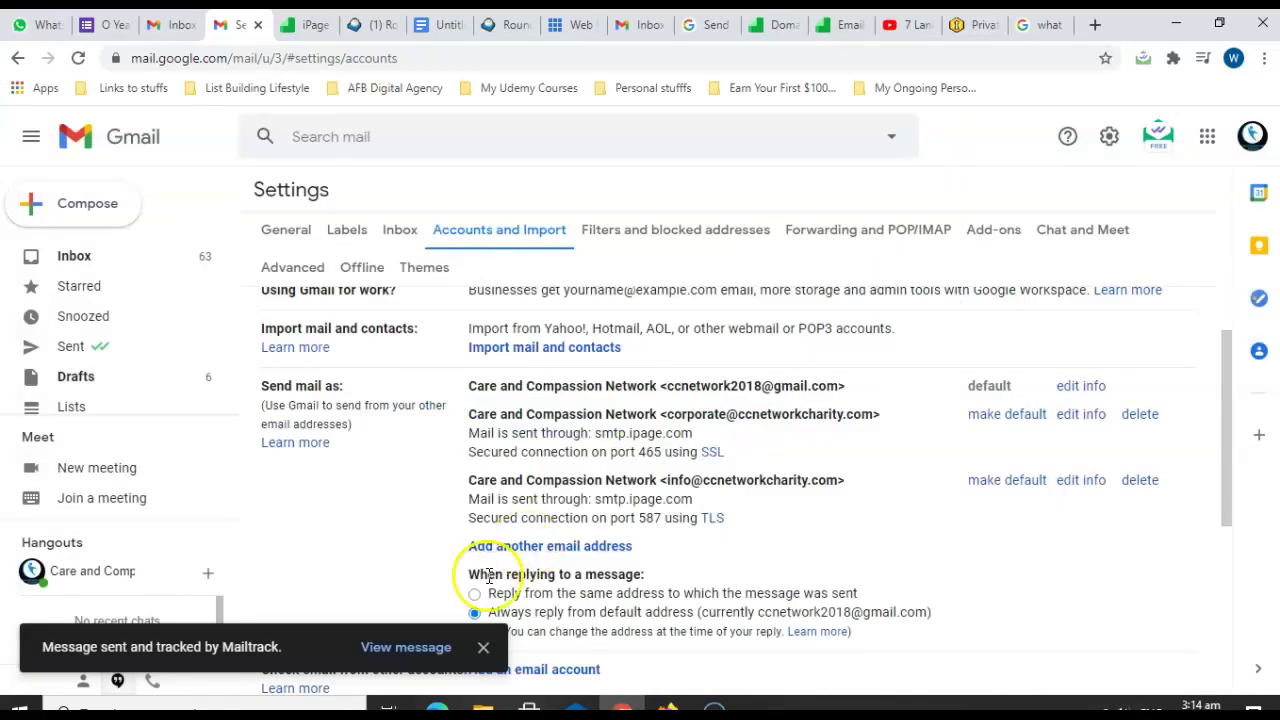
click(408, 648)
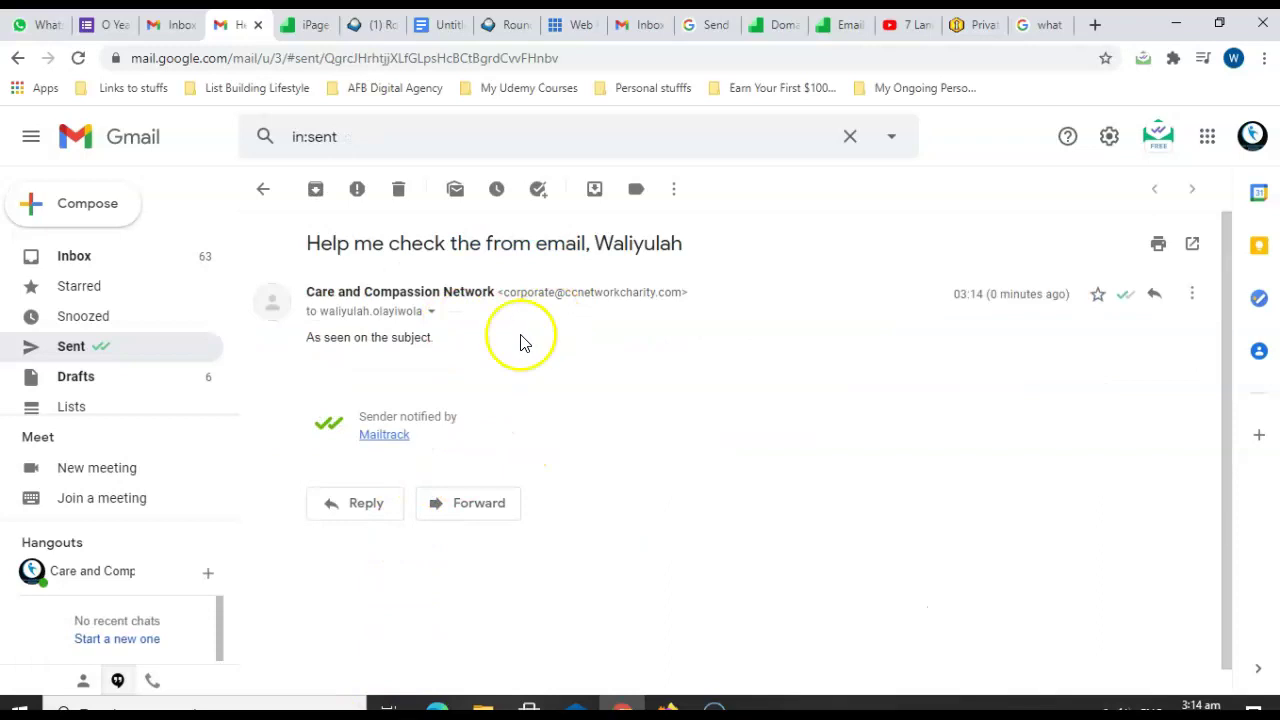
click(430, 311)
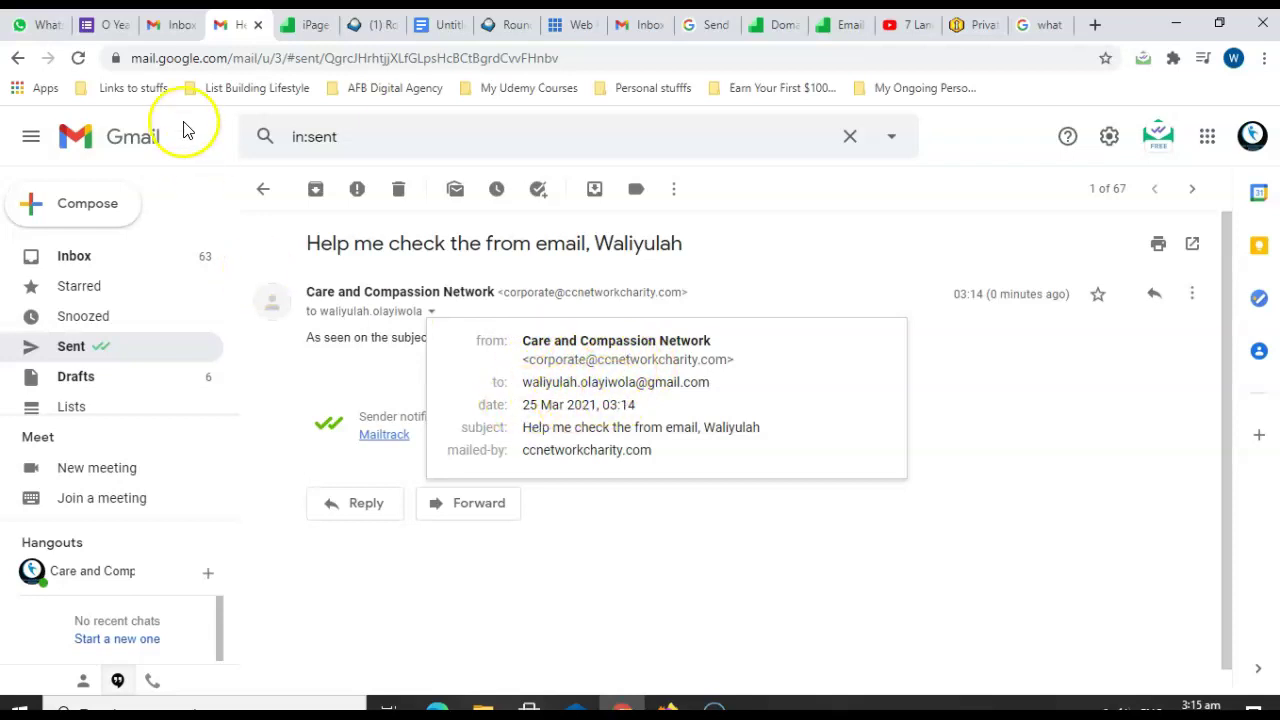
click(165, 24)
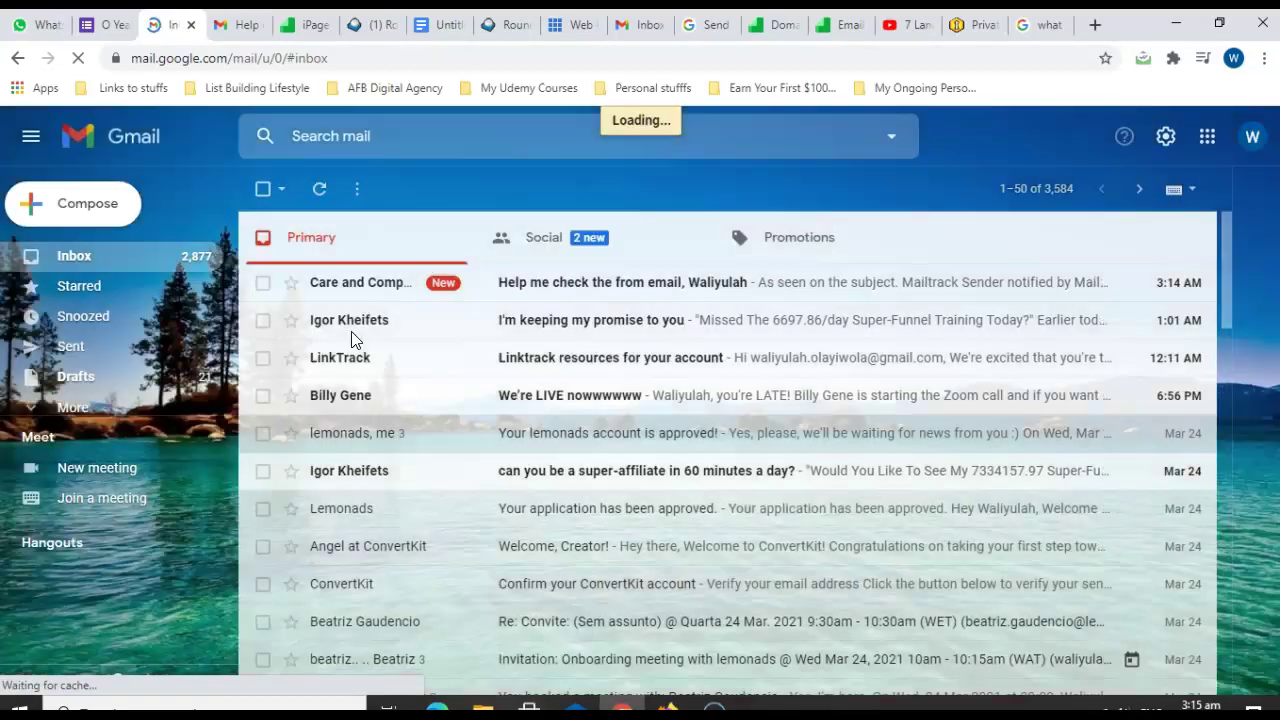
Open the received test email, confirm it came from the ccnetworkcharity.com address, and close the stray compose window.
click(484, 292)
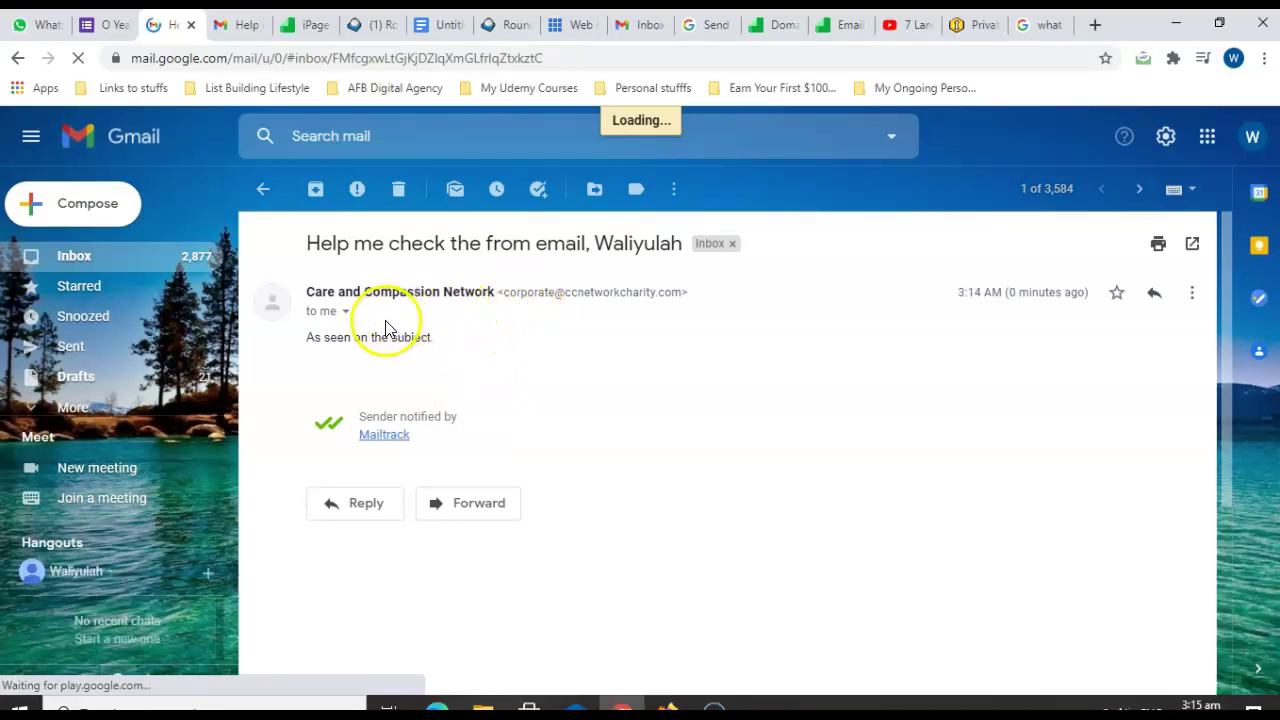
click(345, 312)
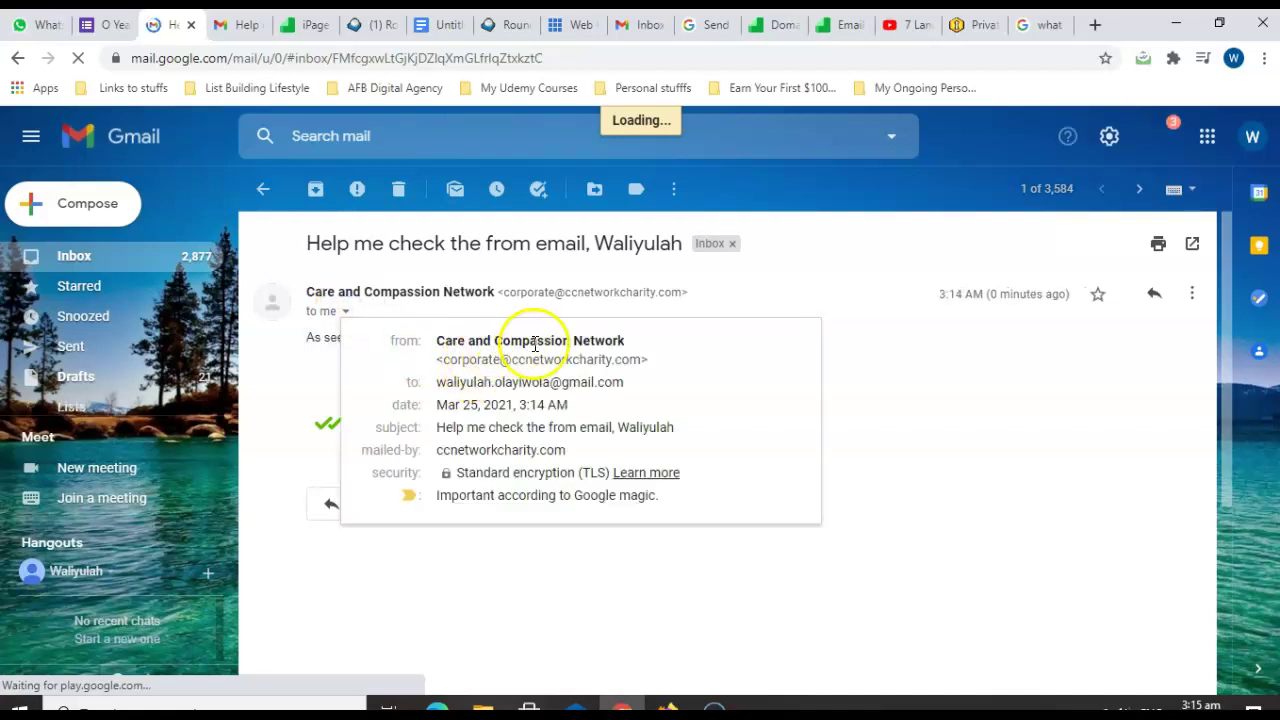
click(894, 402)
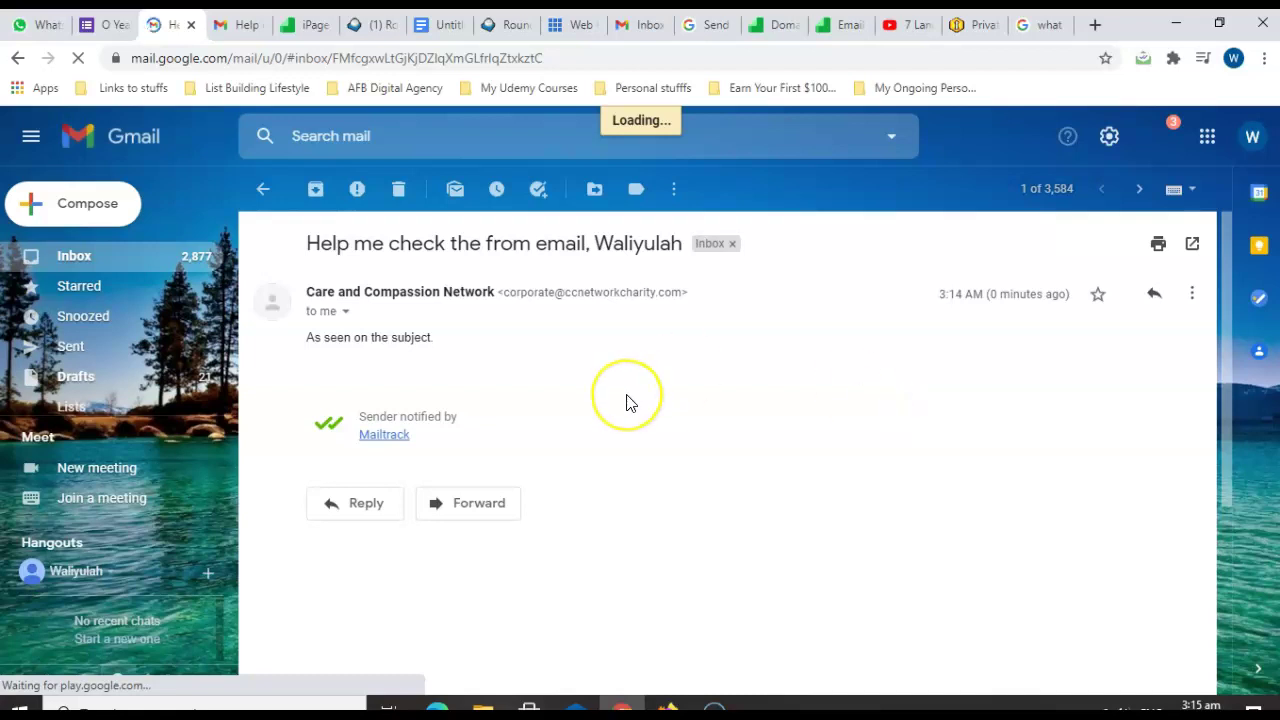
key(c)
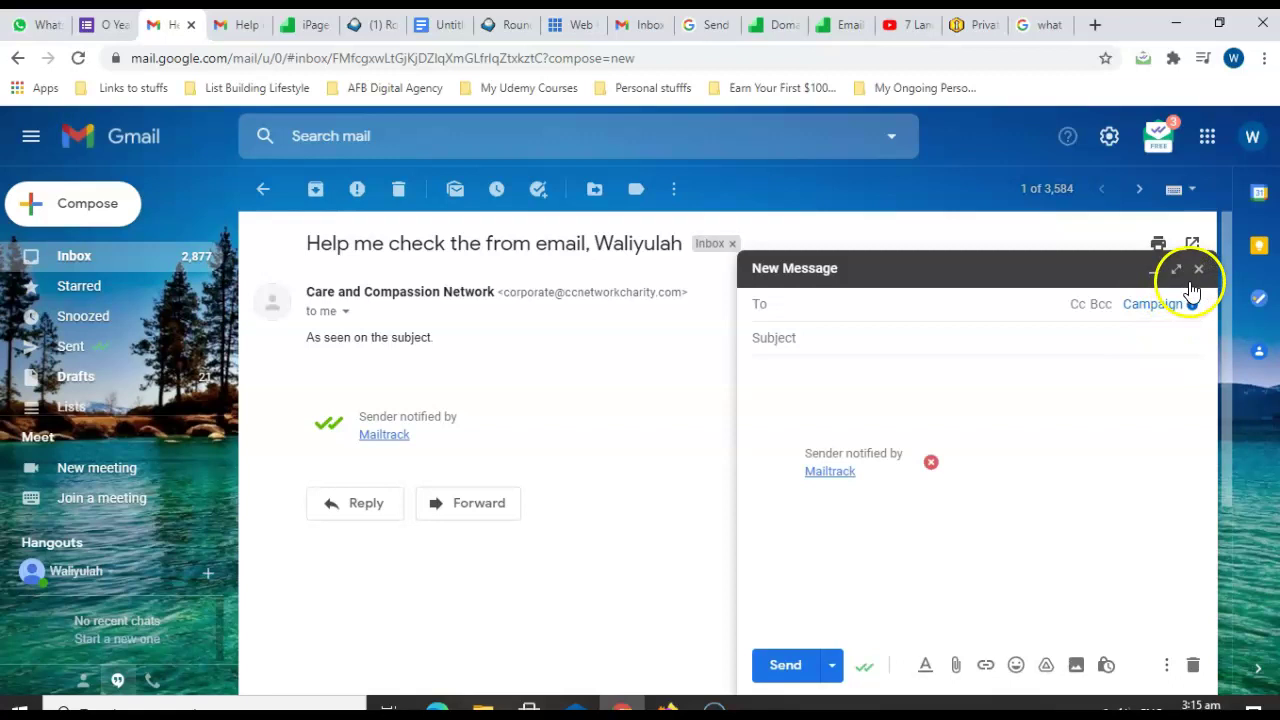
click(1198, 269)
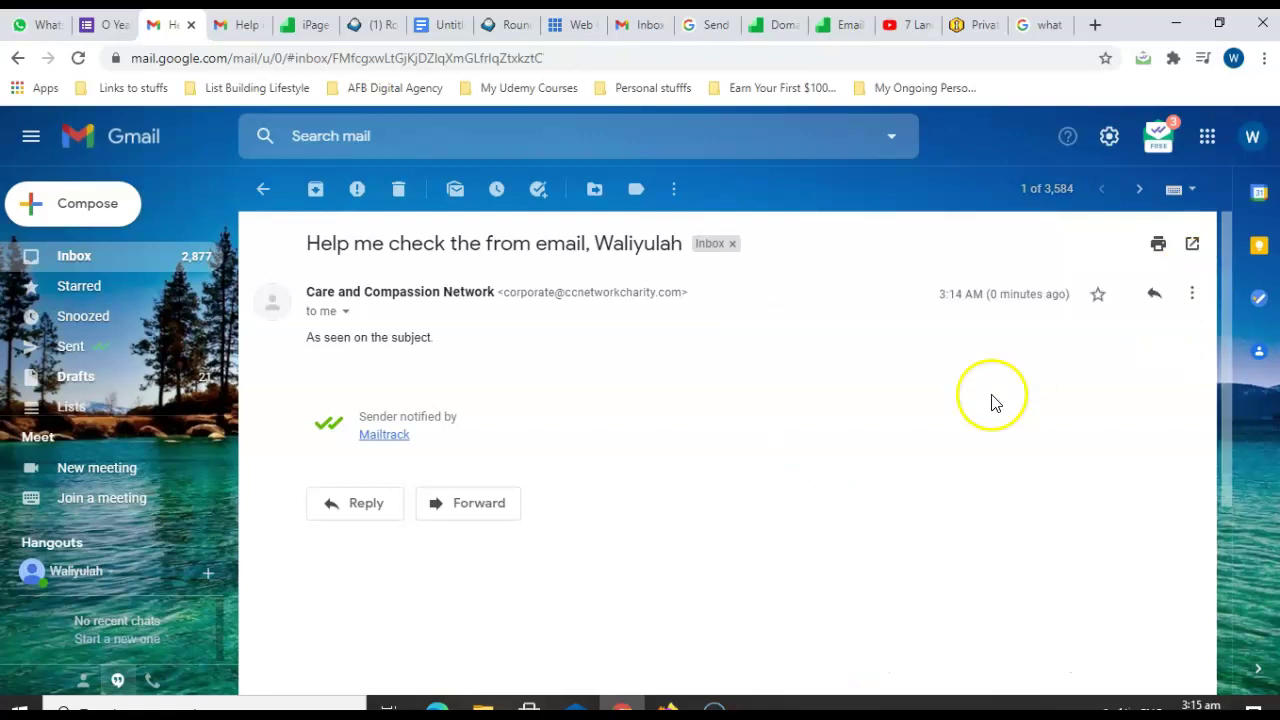